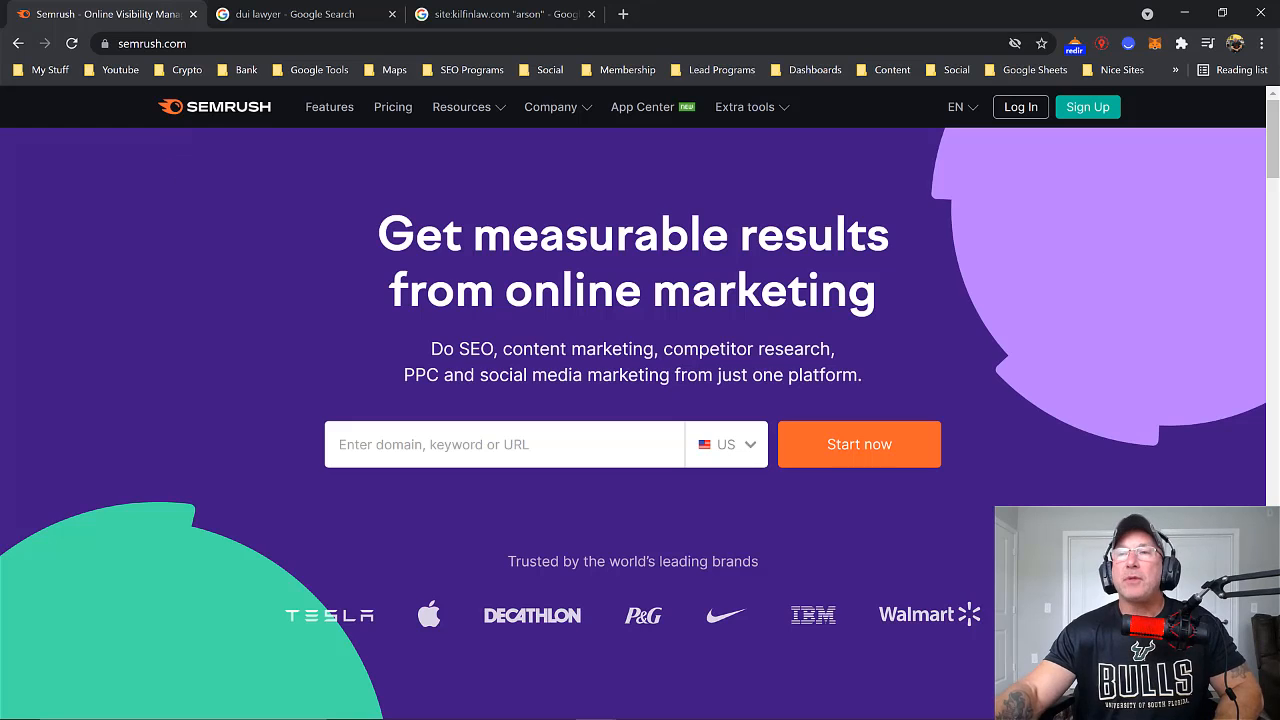
pyautogui.scroll(-1, 1273, 160)
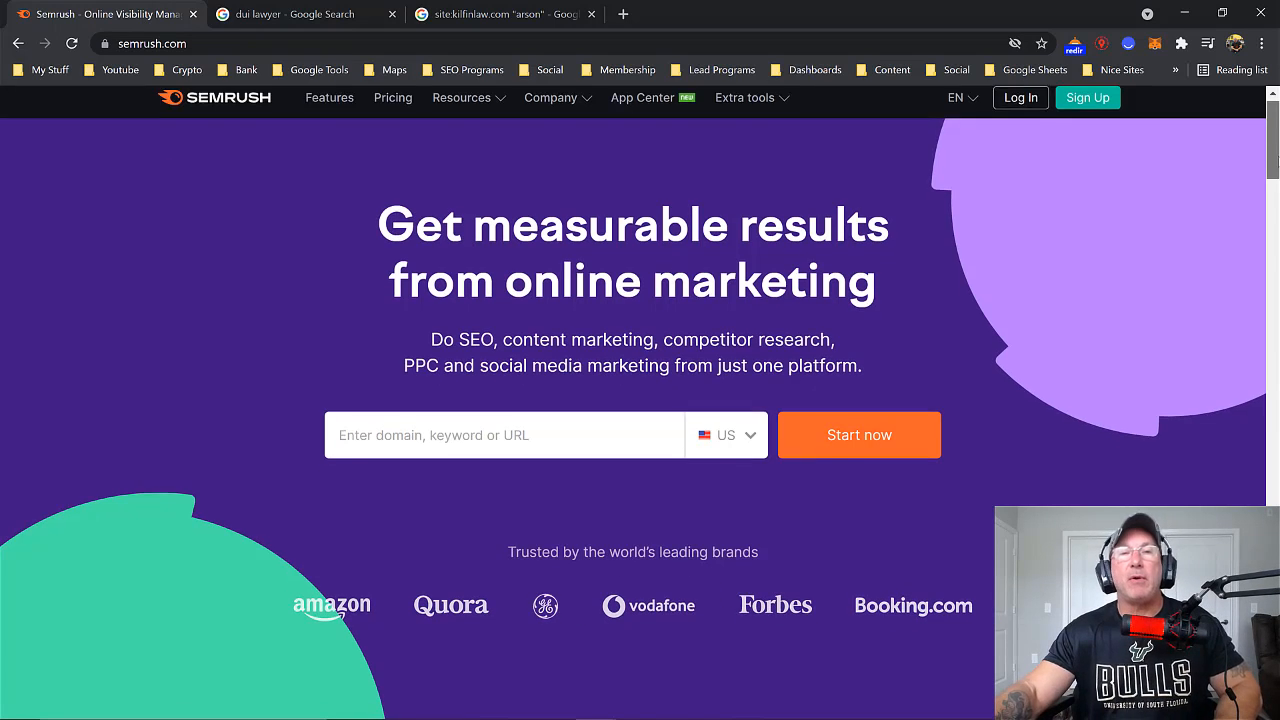
pyautogui.moveTo(1278, 161); pyautogui.dragTo(1278, 154)
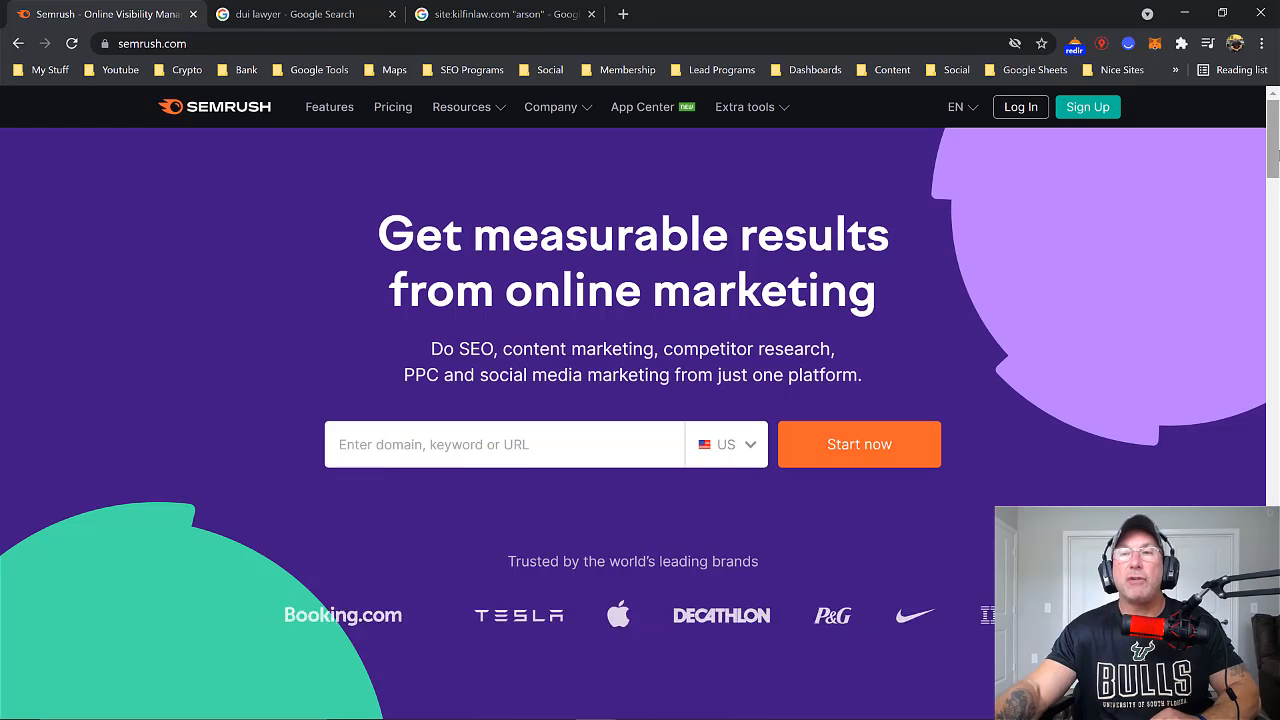
pyautogui.moveTo(1274, 157); pyautogui.dragTo(1274, 648)
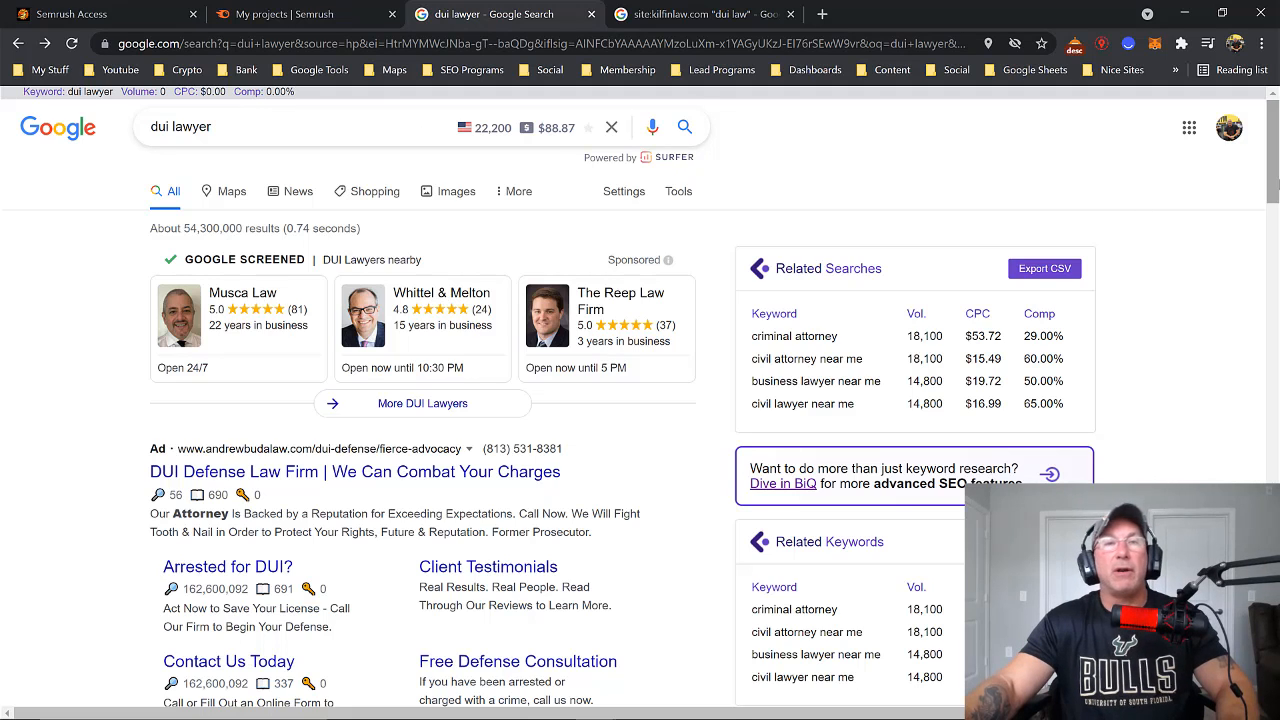
# Review the local firms ranking for "dui lawyer" and run the Google search site:kilfinlaw.com "dui law" in the other tab
pyautogui.moveTo(1274, 180); pyautogui.dragTo(1240, 315)
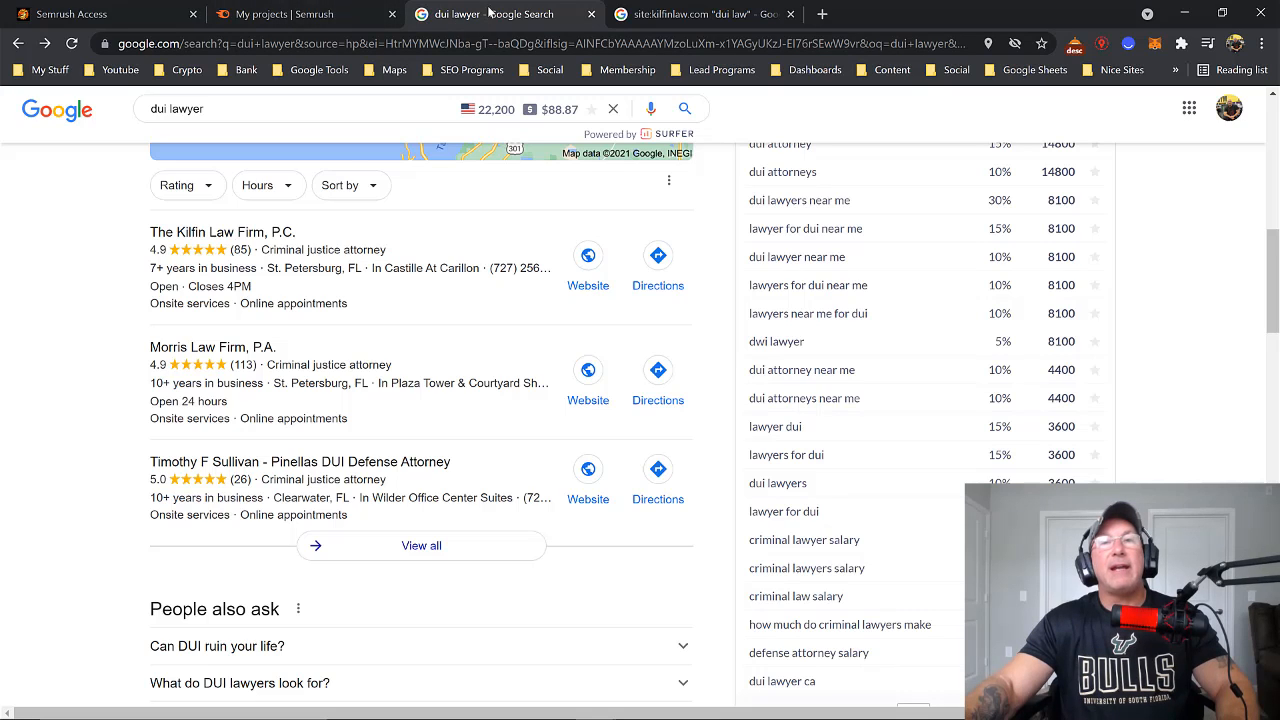
pyautogui.click(660, 17)
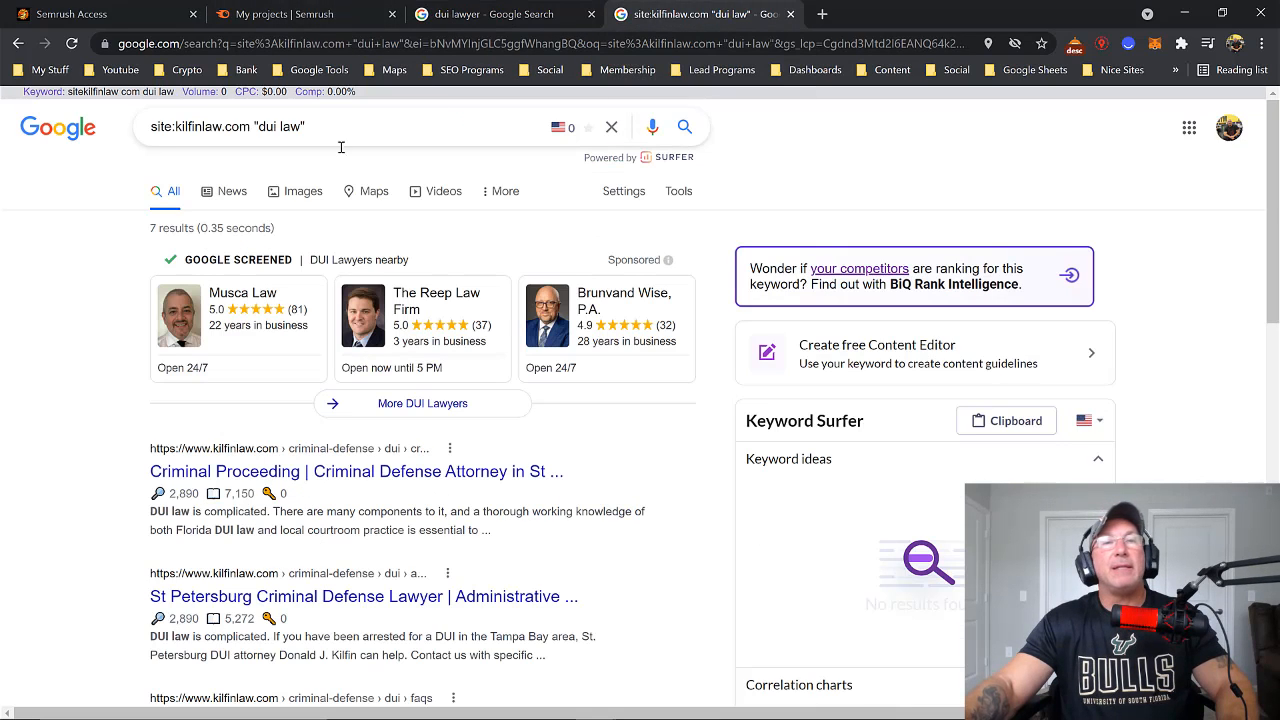
pyautogui.click(254, 126)
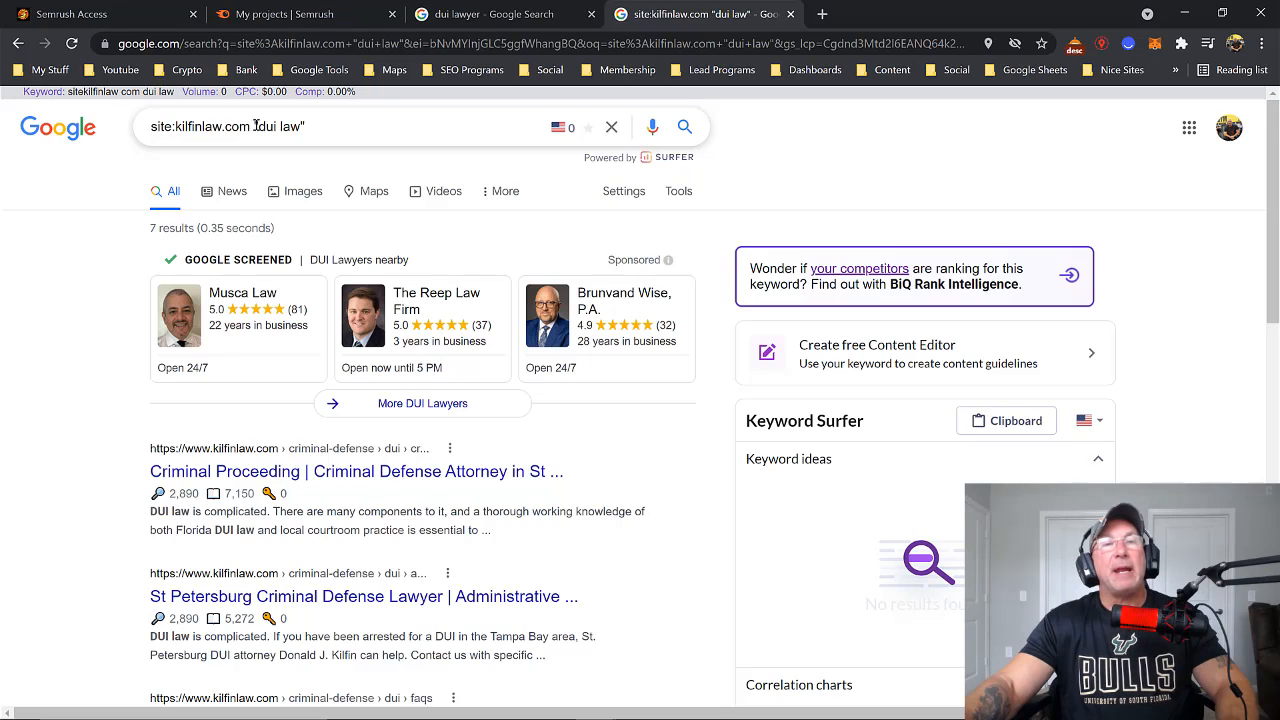
pyautogui.write('"')
pyautogui.click(304, 126)
pyautogui.write('"')
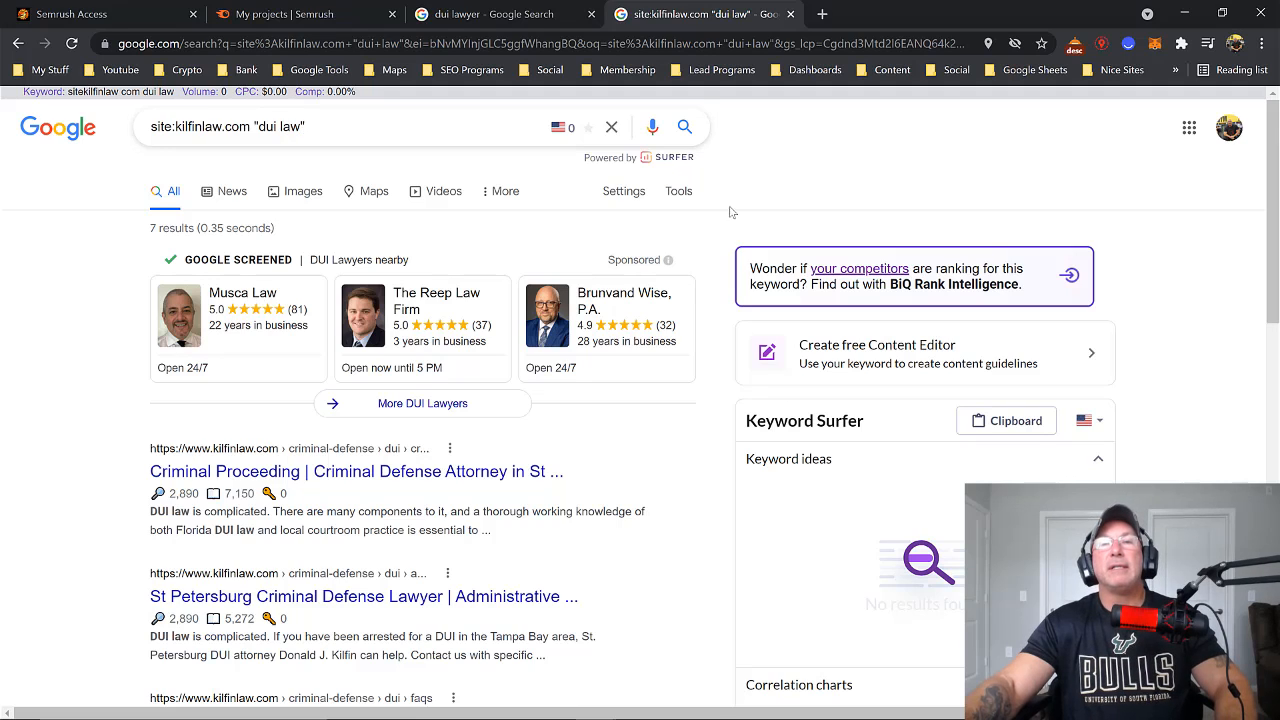
pyautogui.click(686, 130)
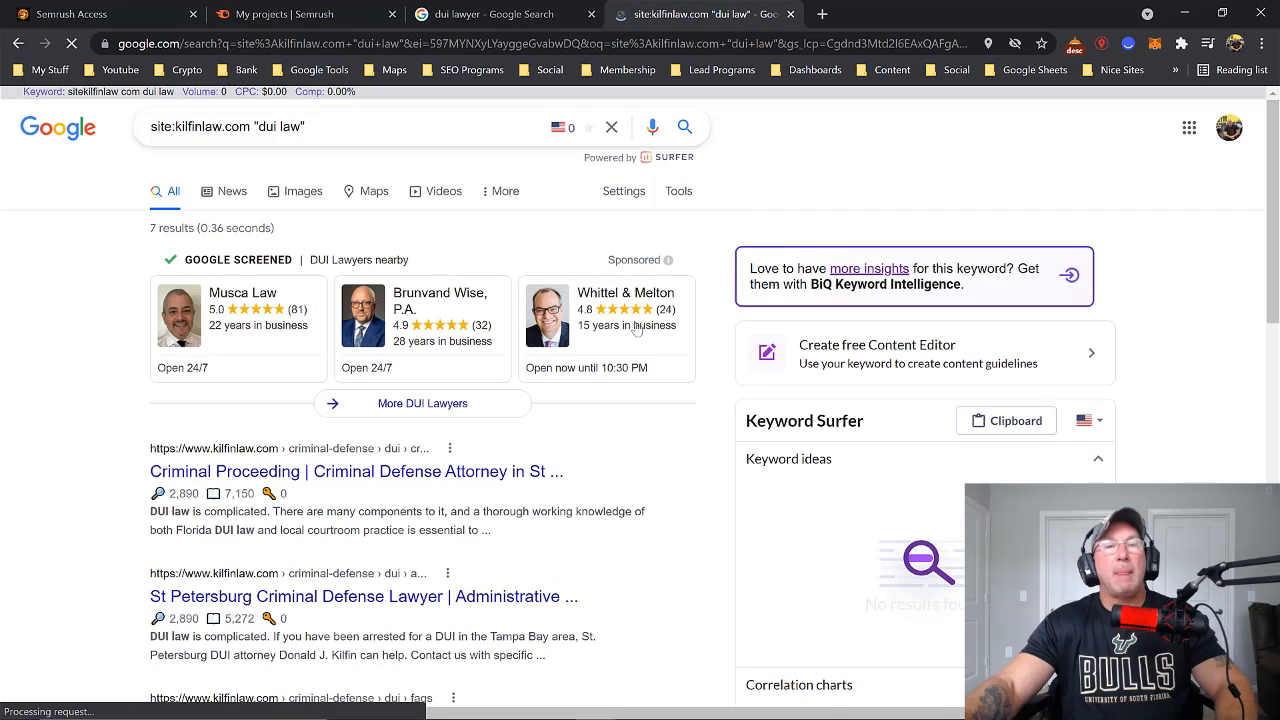
# Examine which kilfinlaw.com pages Google lists for the exact phrase "dui law" and how the phrase appears in their snippets
pyautogui.moveTo(629, 340)
pyautogui.scroll(-1, 629, 340)
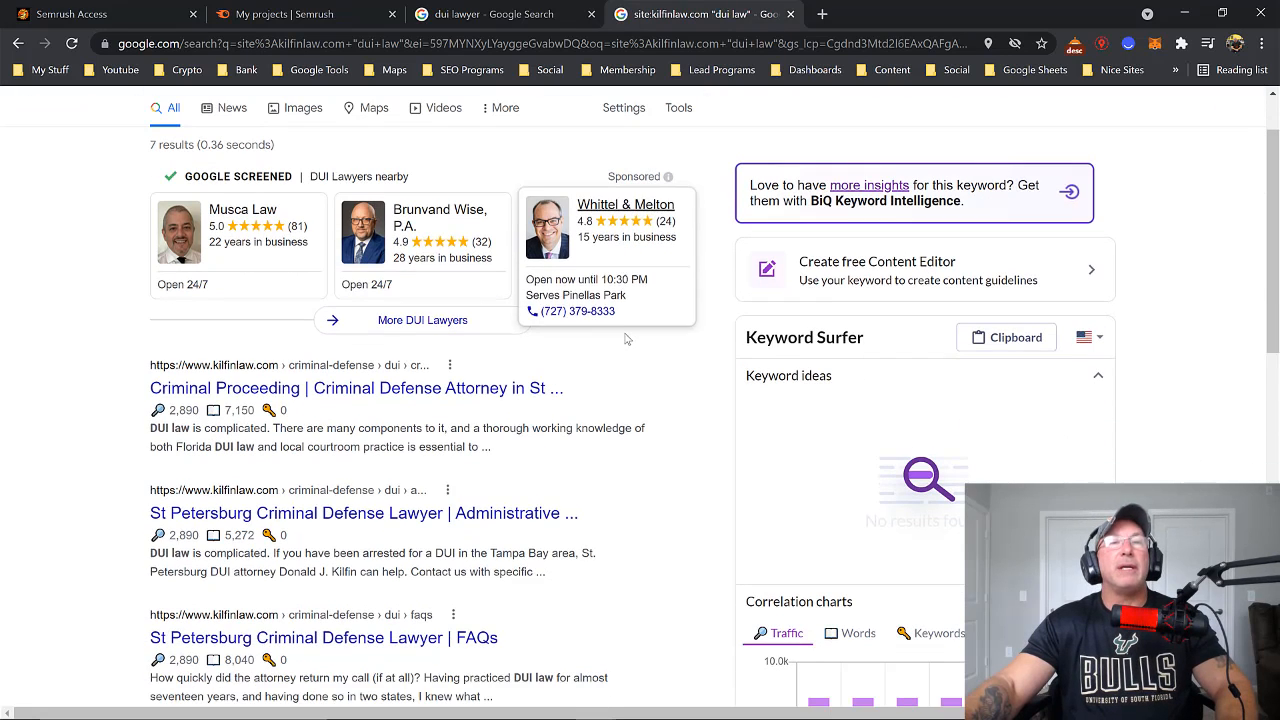
pyautogui.scroll(-1, 625, 339)
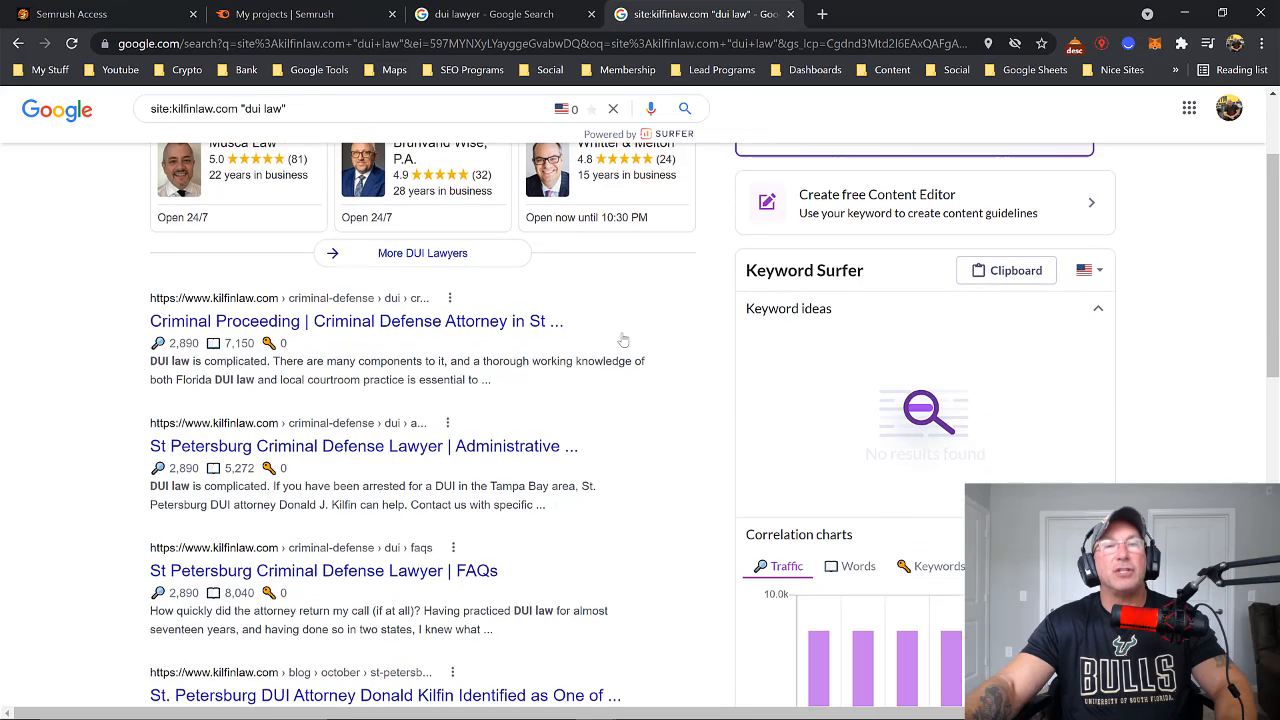
pyautogui.scroll(2, 623, 338)
pyautogui.scroll(-1, 313, 317)
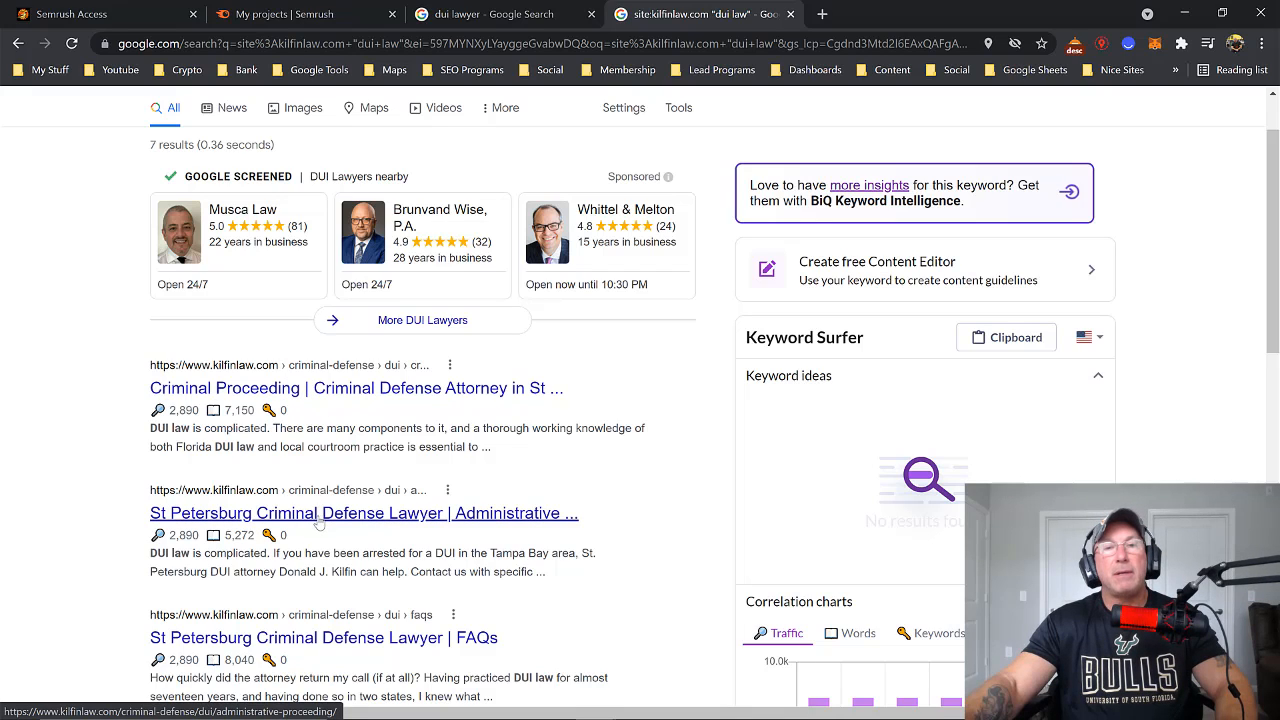
pyautogui.scroll(-2, 428, 527)
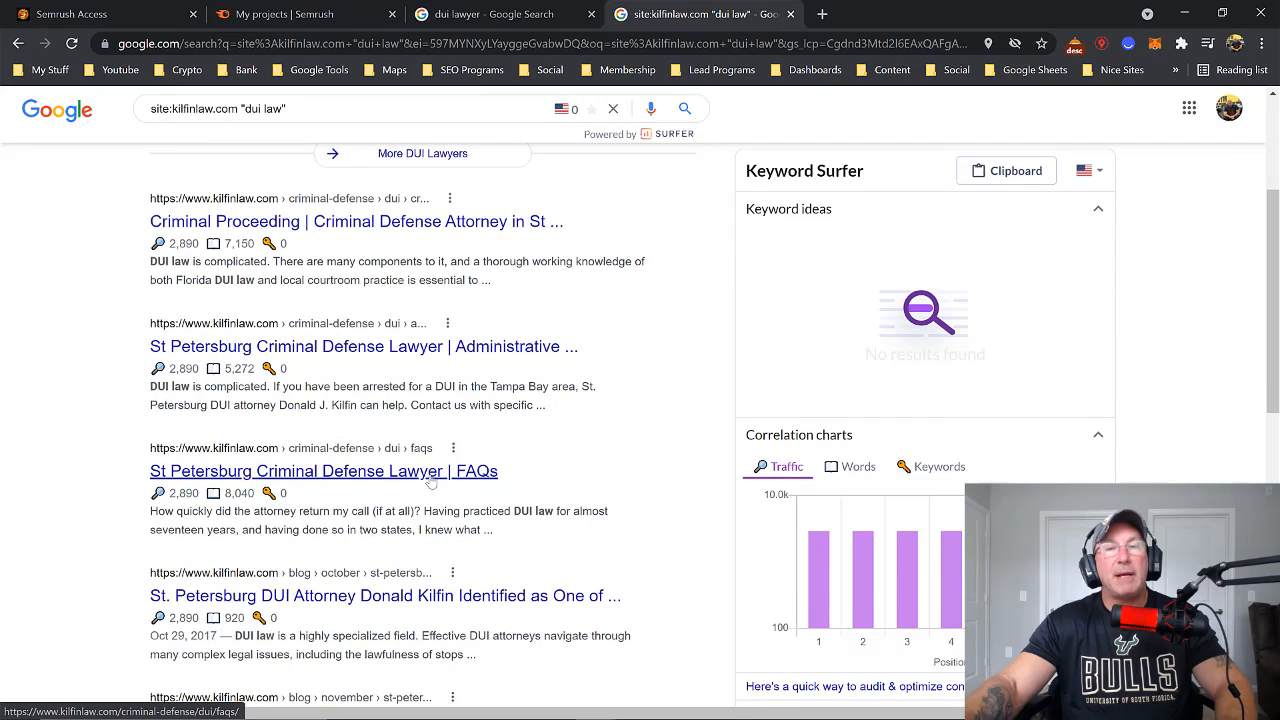
pyautogui.scroll(-1, 431, 482)
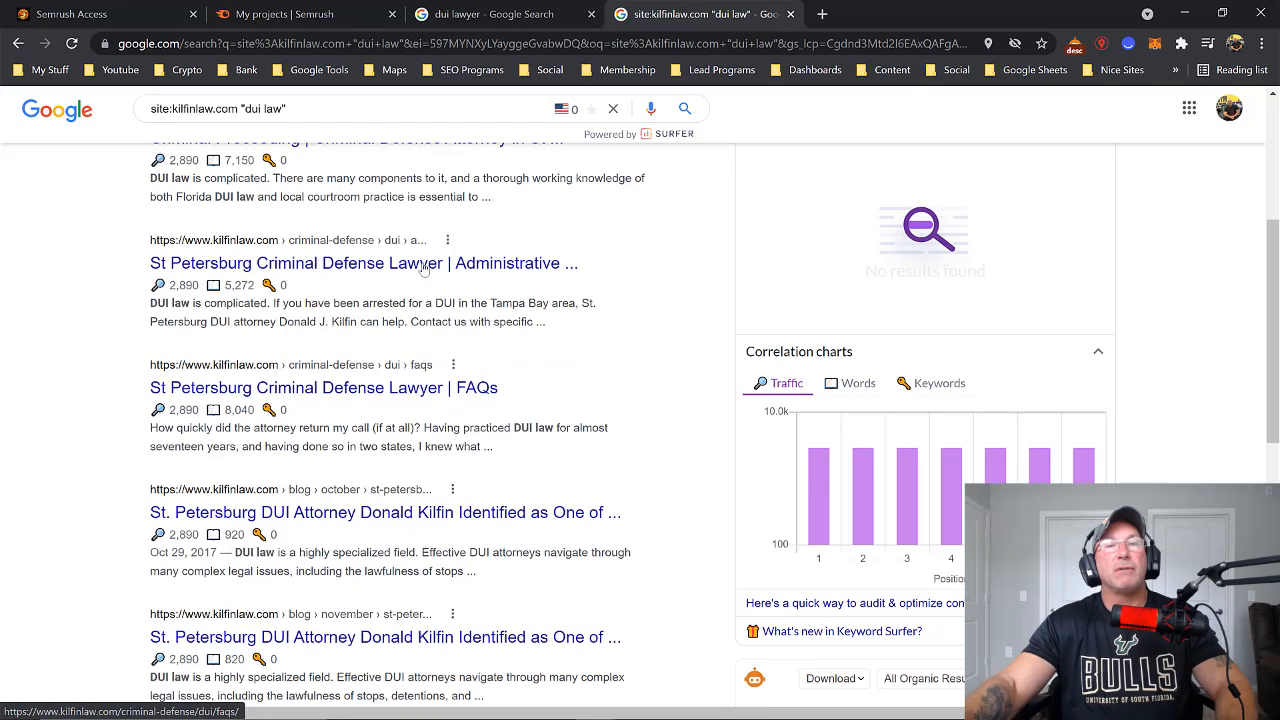
pyautogui.scroll(2, 424, 265)
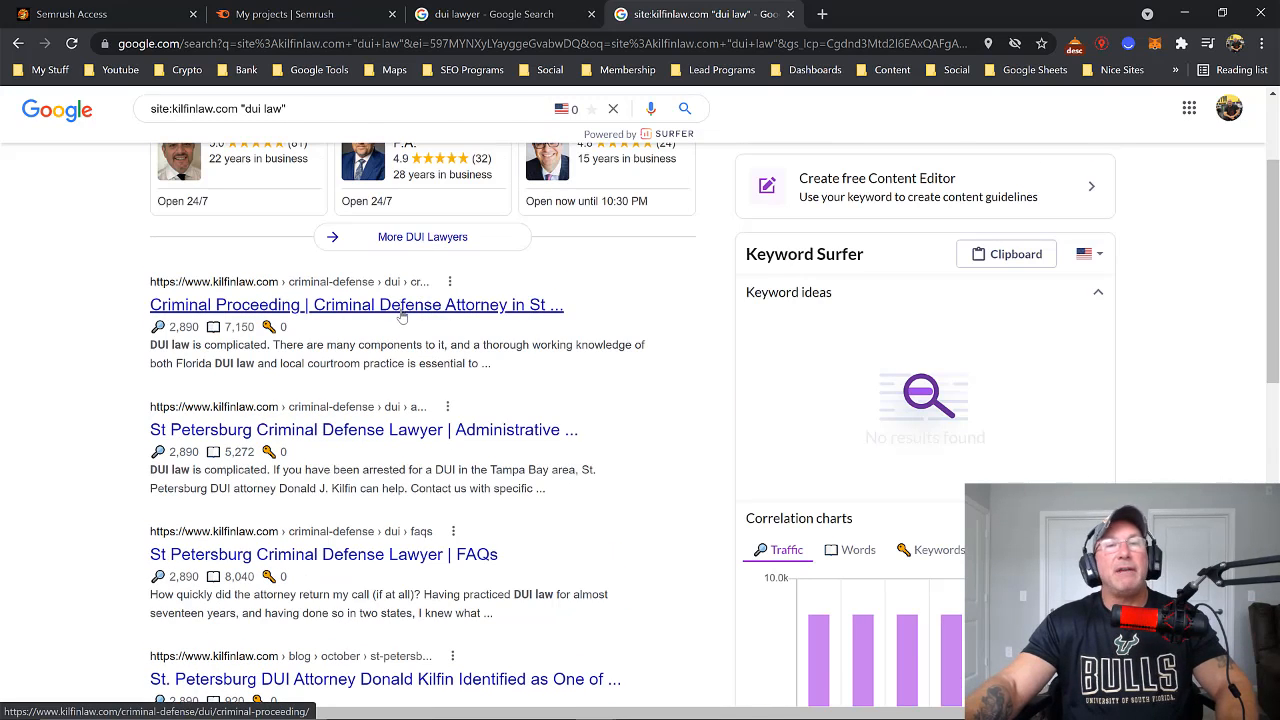
# Check the Criminal Proceeding result's page, and open the St Petersburg Criminal Defense Lawyer | Administrative result from the same search
pyautogui.click(401, 314)
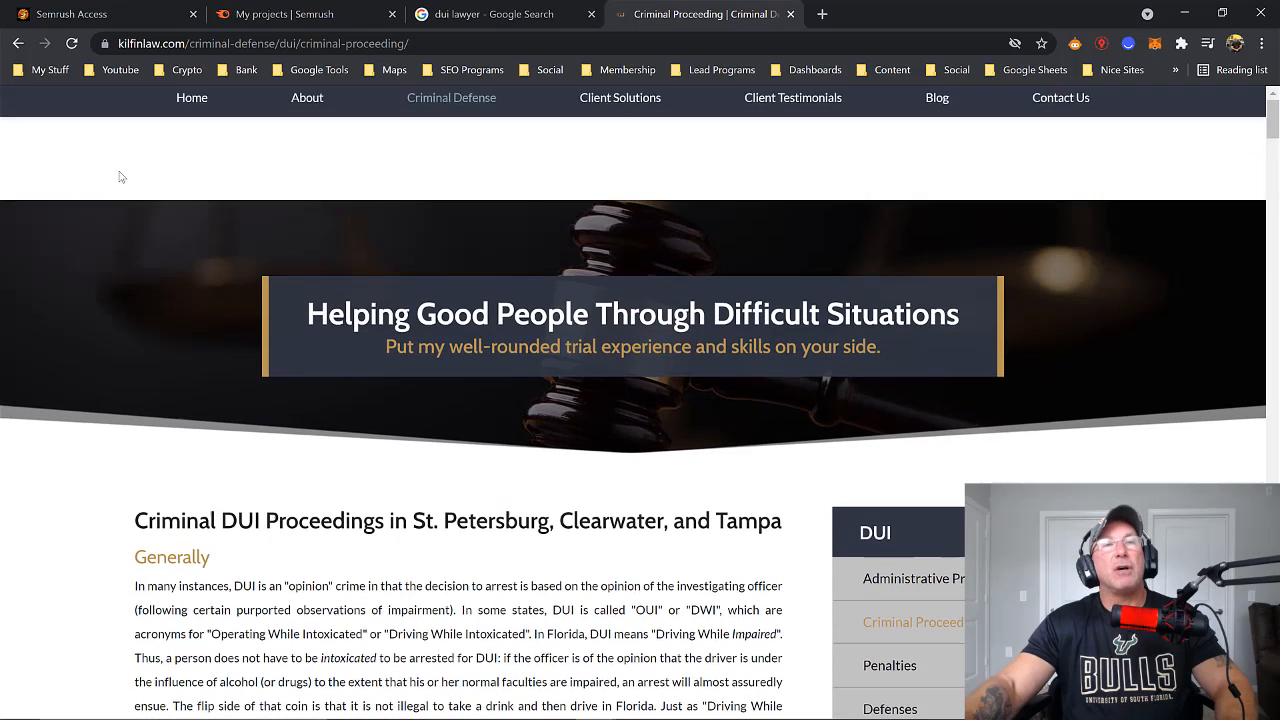
pyautogui.click(19, 44)
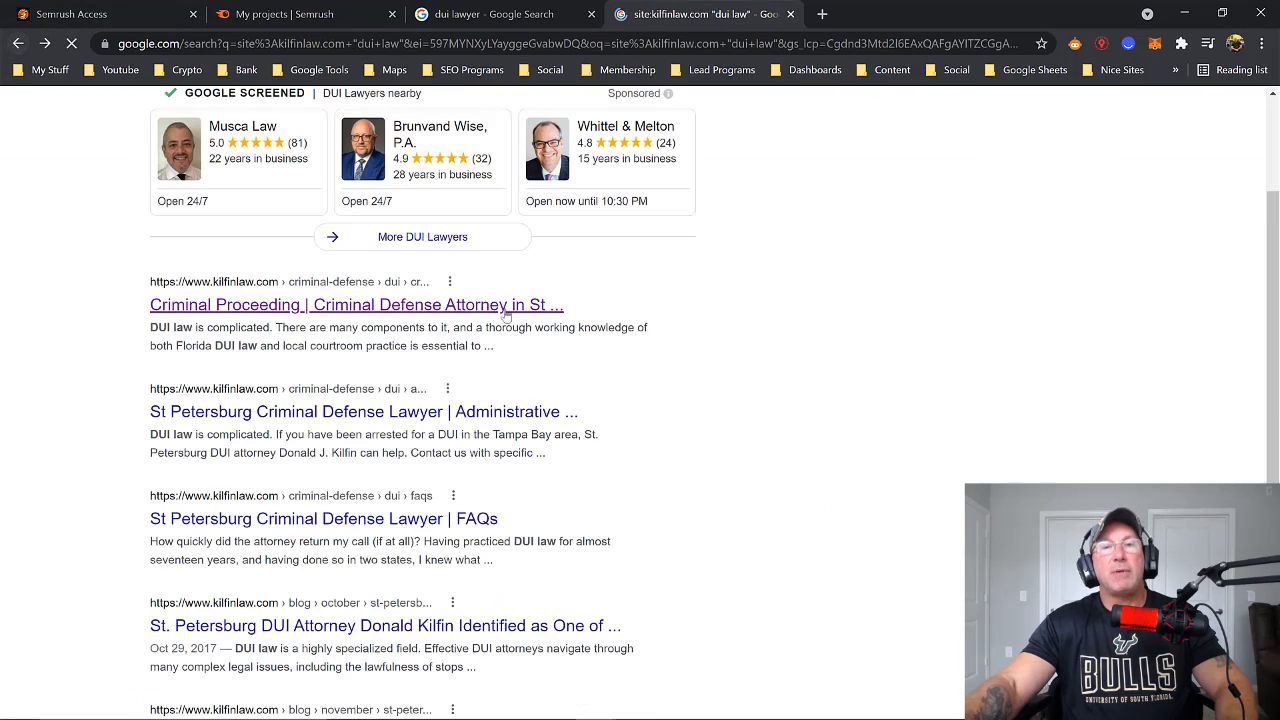
pyautogui.scroll(-2, 412, 415)
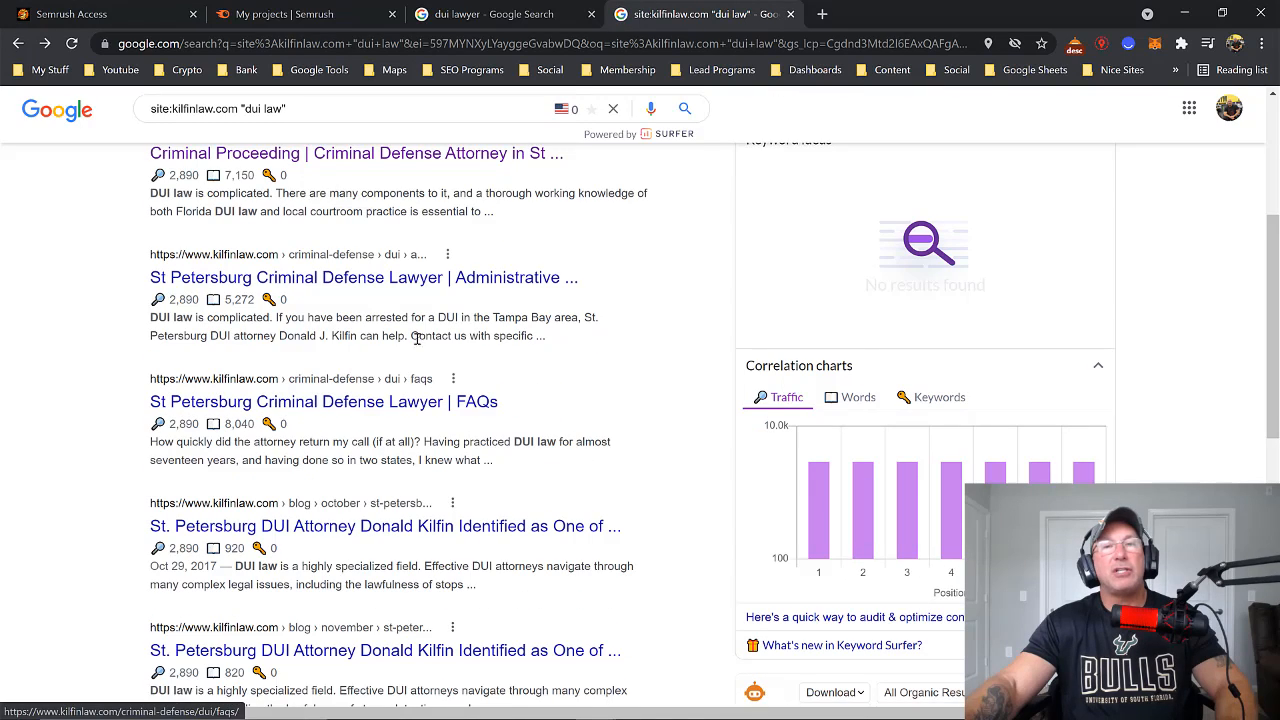
pyautogui.click(412, 280)
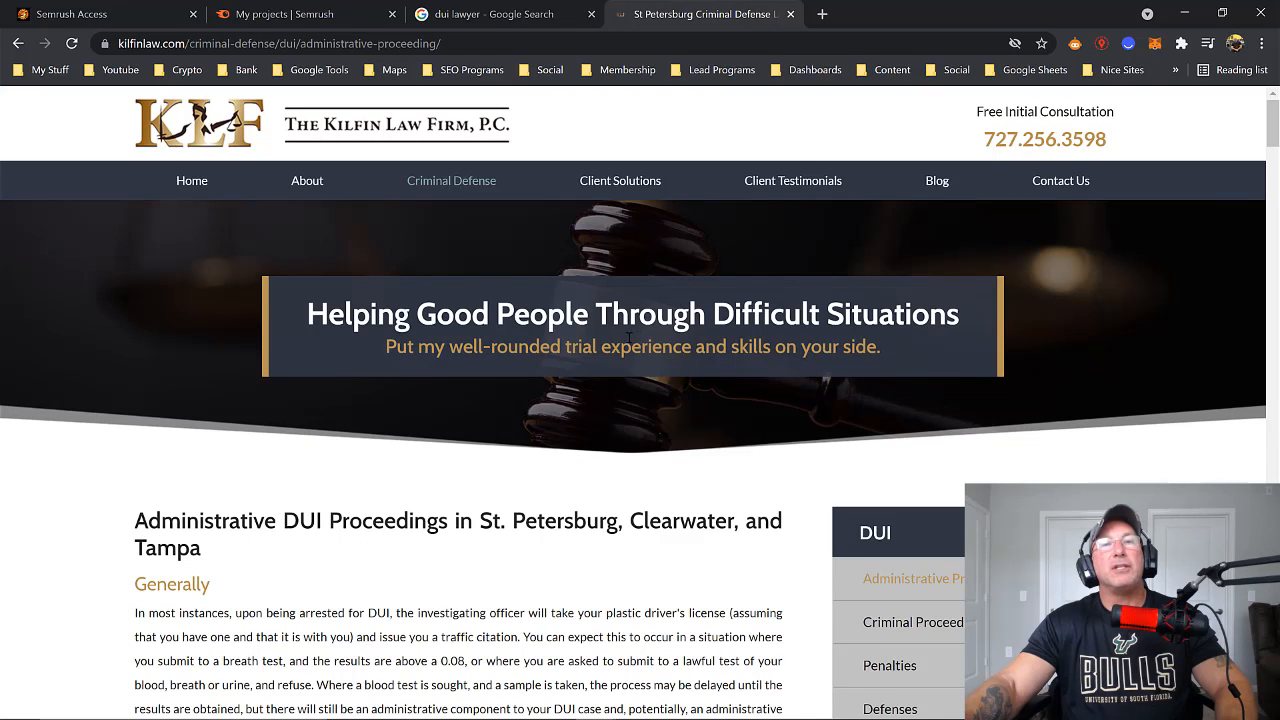
# Read through the Administrative DUI Proceedings article down to its closing paragraph, checking the length, section headings and internal links
pyautogui.scroll(-3, 616, 343)
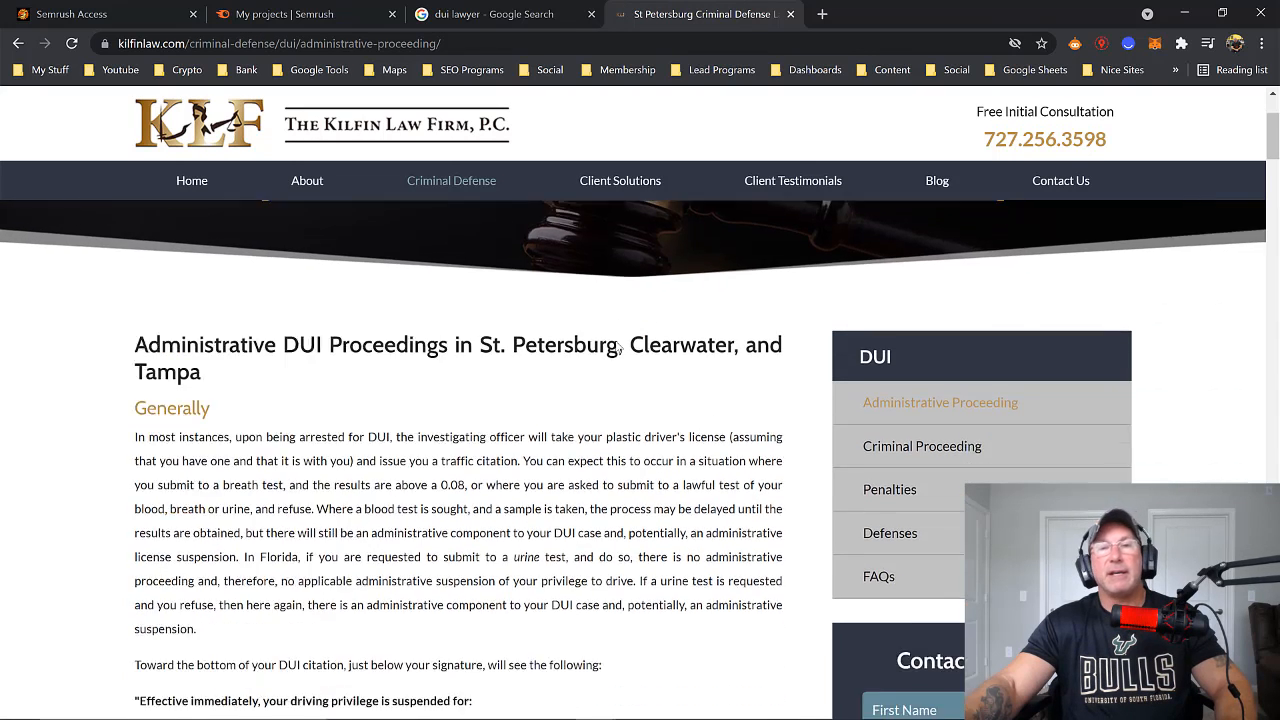
pyautogui.scroll(-3, 616, 345)
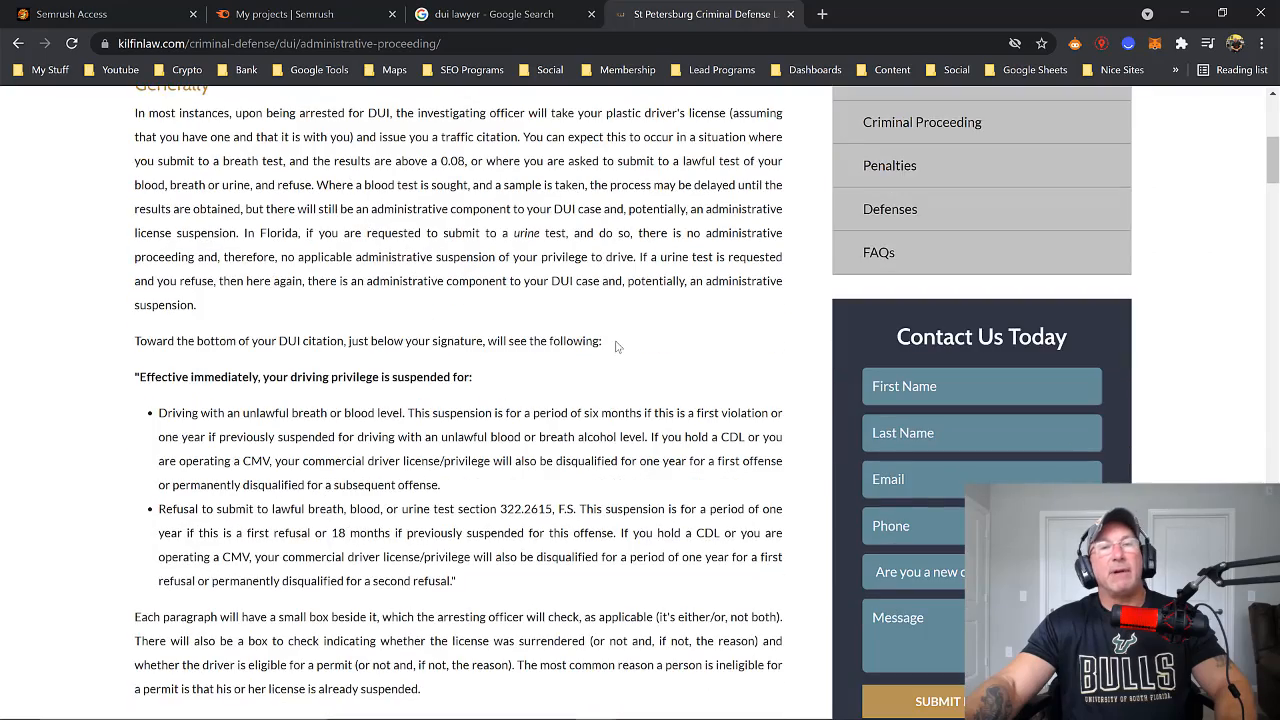
pyautogui.scroll(-5, 616, 345)
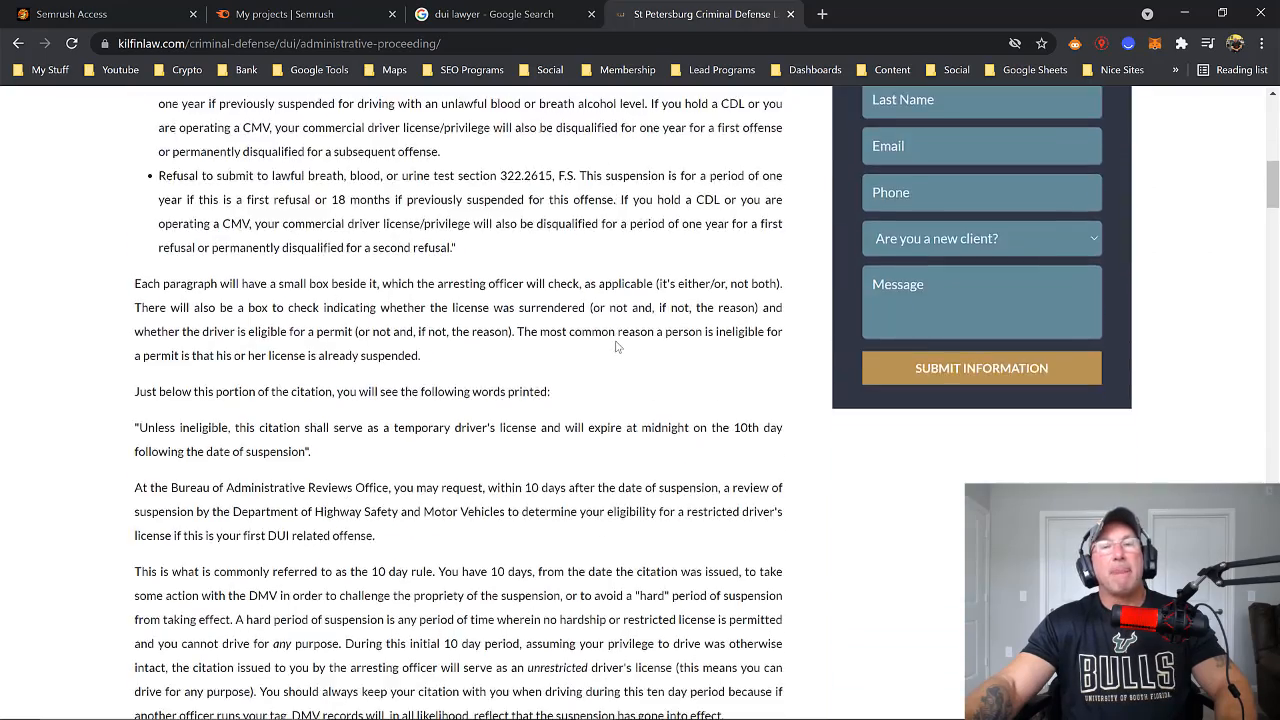
pyautogui.scroll(3, 612, 320)
pyautogui.scroll(8, 612, 318)
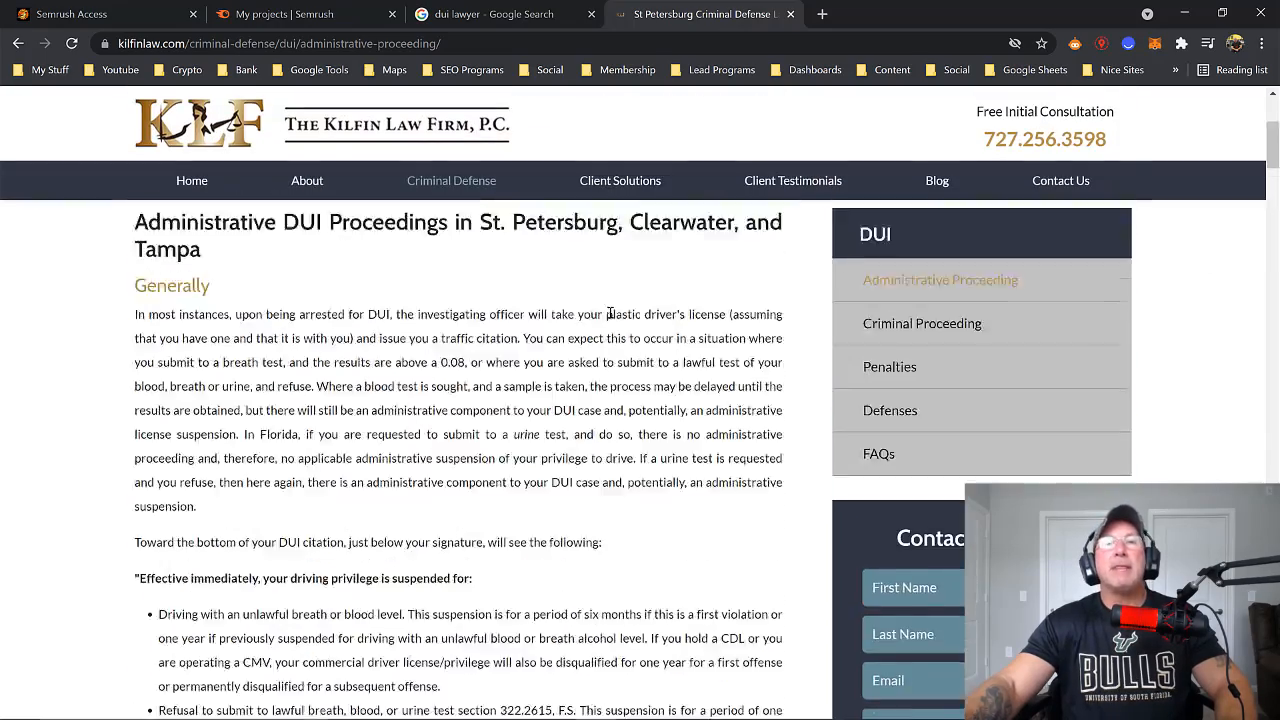
pyautogui.scroll(-4, 612, 318)
pyautogui.scroll(-6, 612, 318)
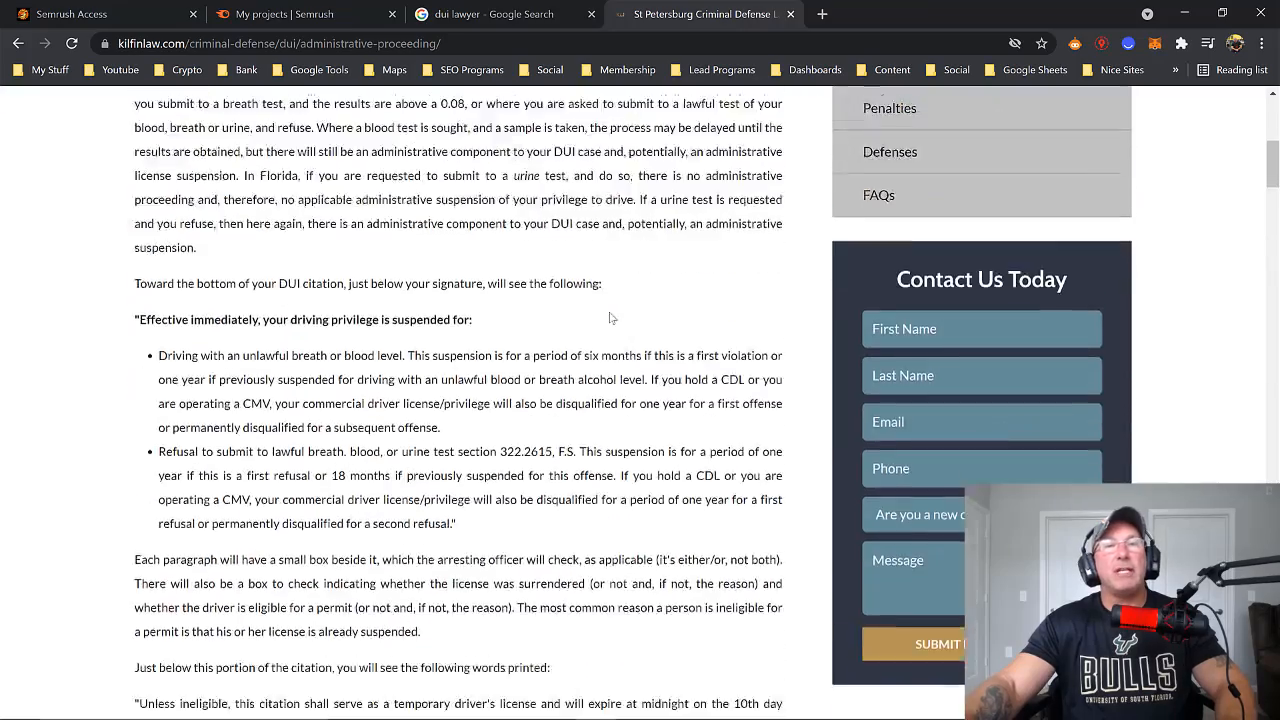
pyautogui.scroll(-6, 608, 320)
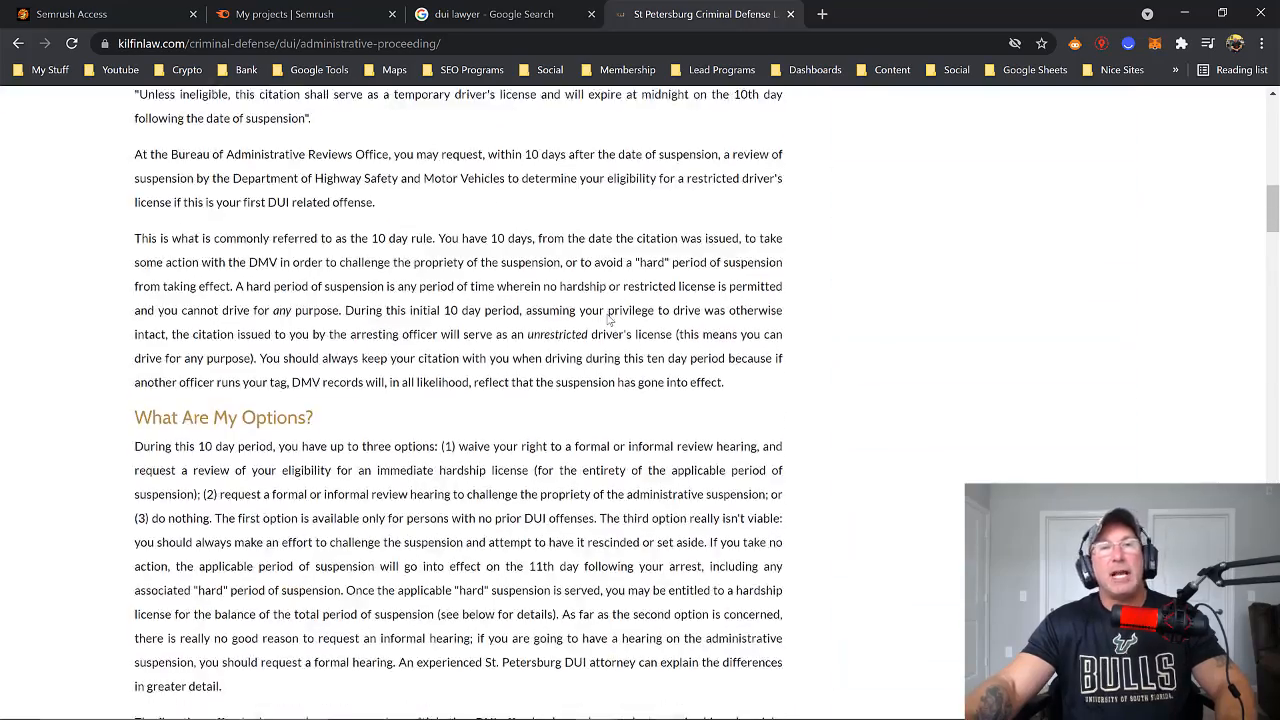
pyautogui.scroll(-6, 608, 320)
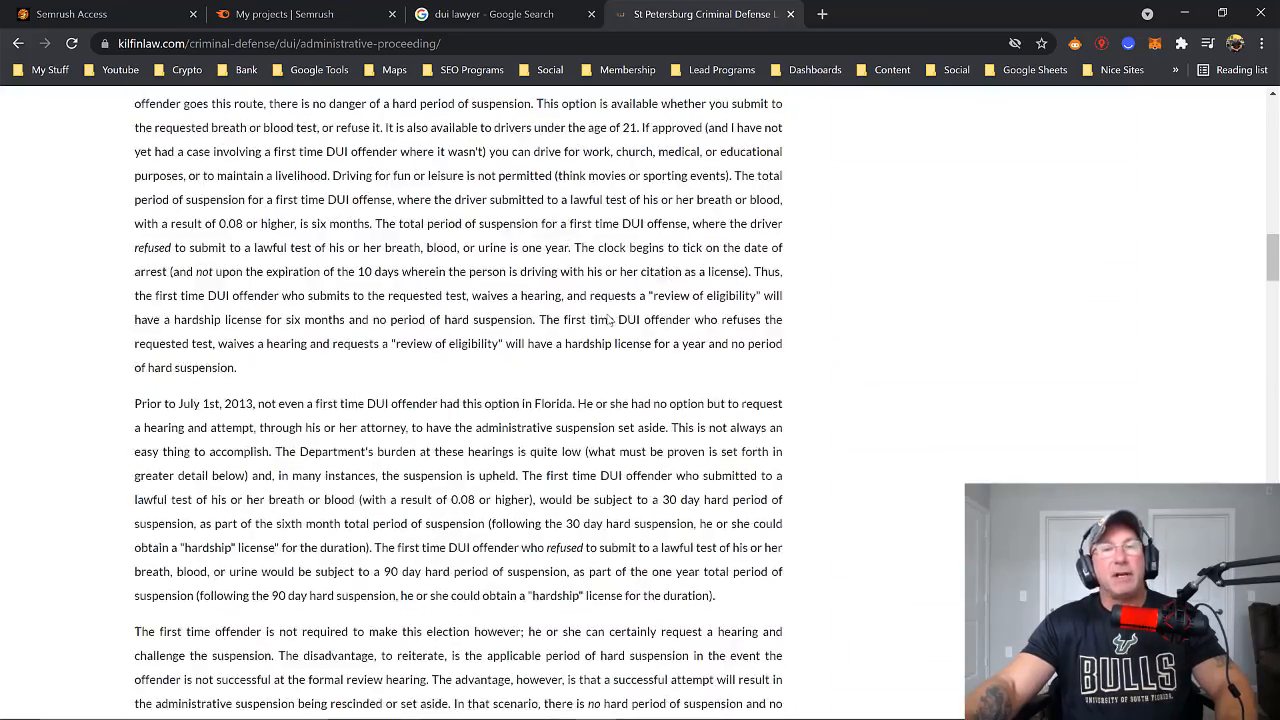
pyautogui.scroll(-5, 607, 318)
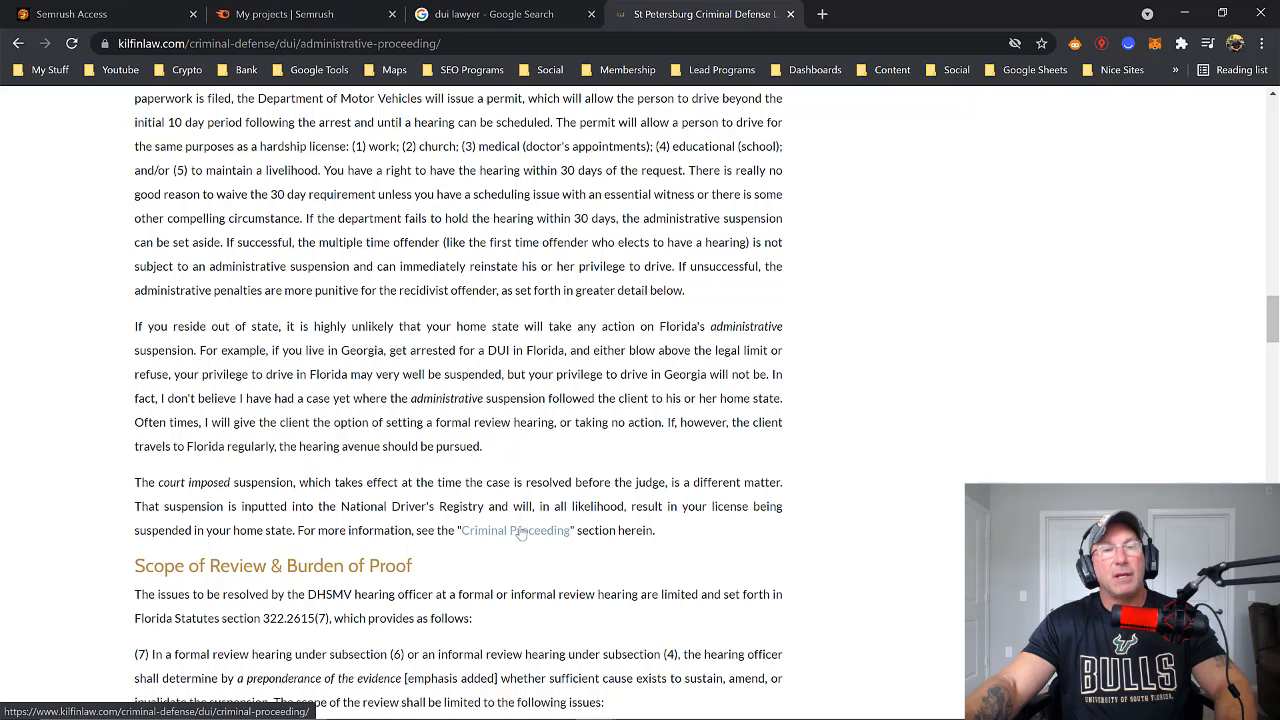
pyautogui.scroll(-6, 535, 463)
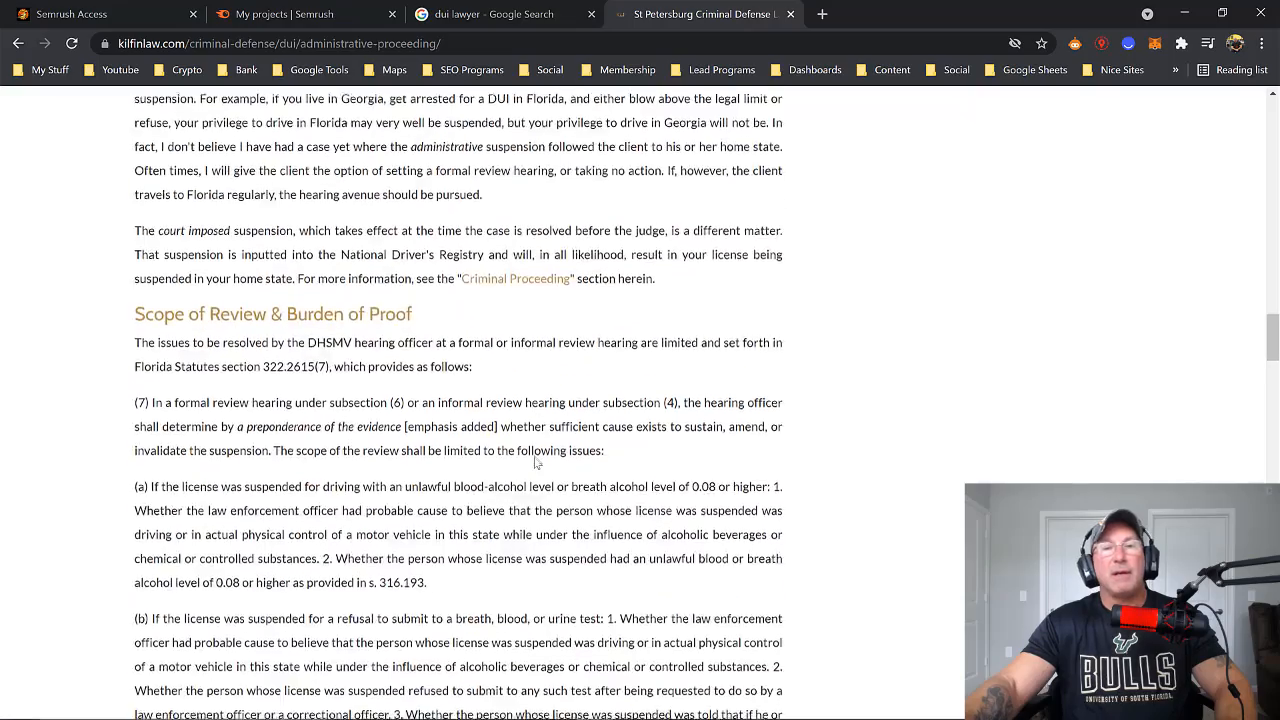
pyautogui.scroll(-6, 535, 457)
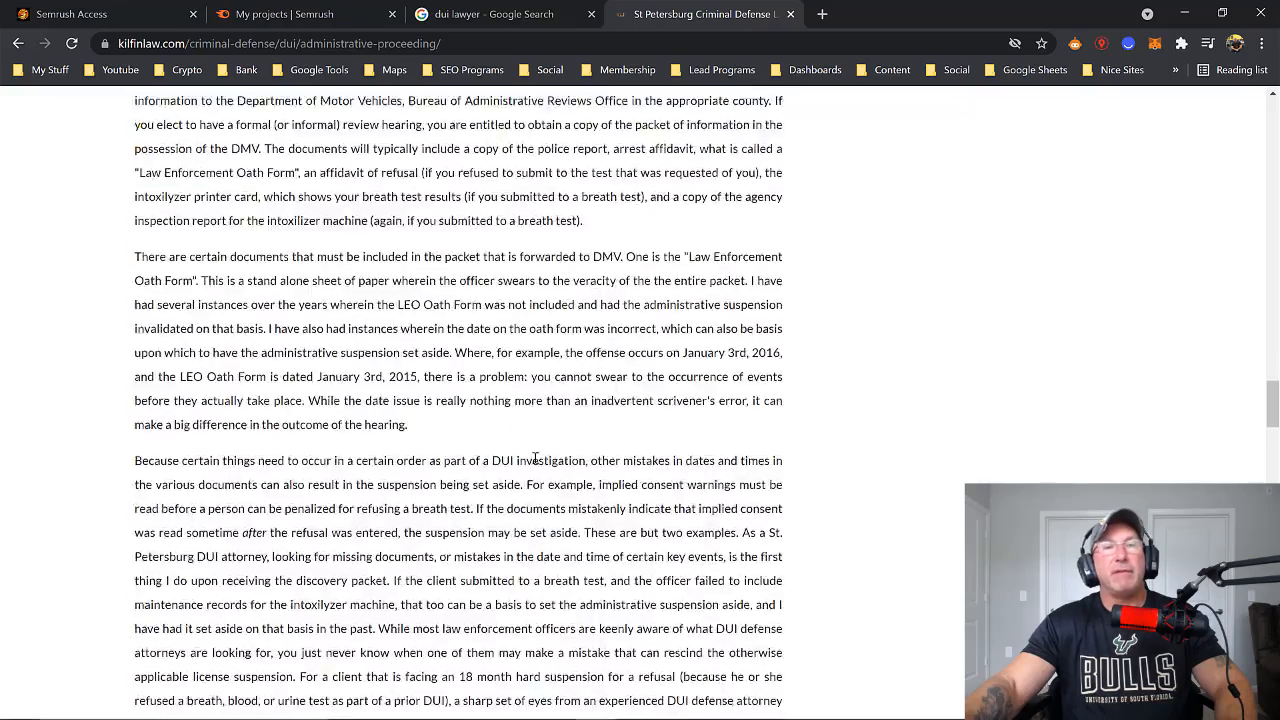
pyautogui.scroll(10, 535, 450)
pyautogui.scroll(-20, 535, 447)
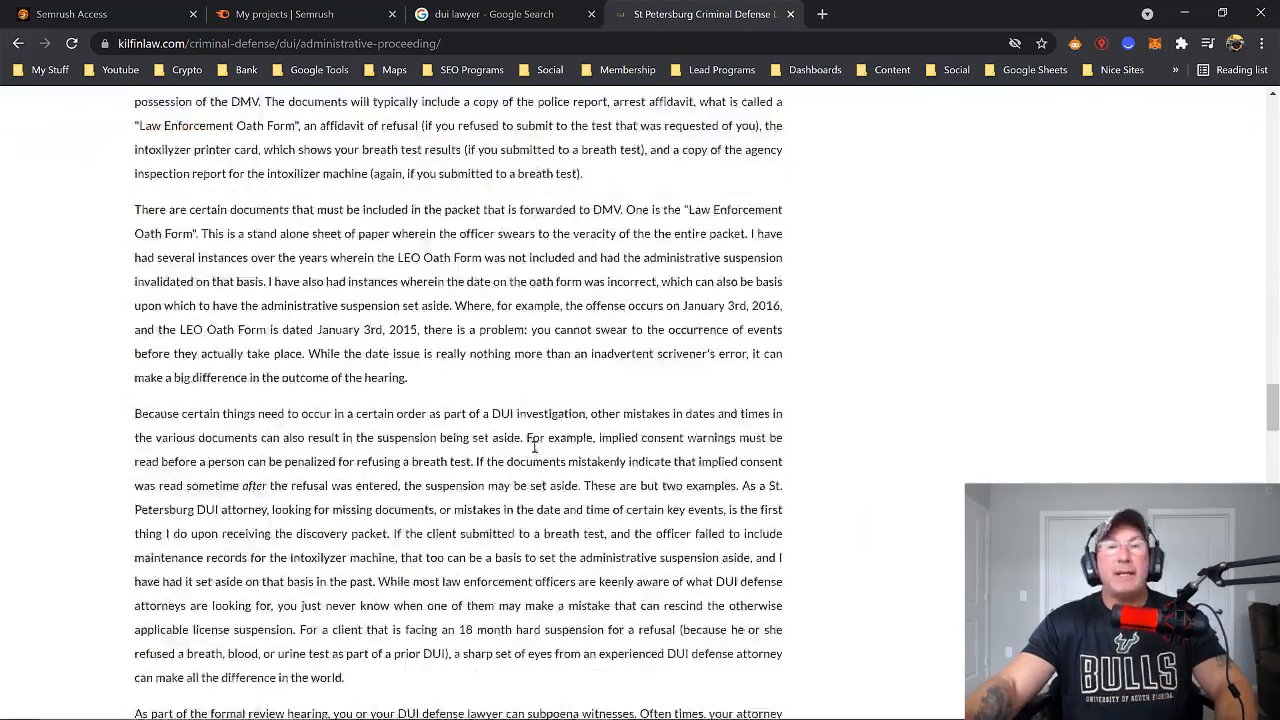
pyautogui.scroll(-15, 529, 455)
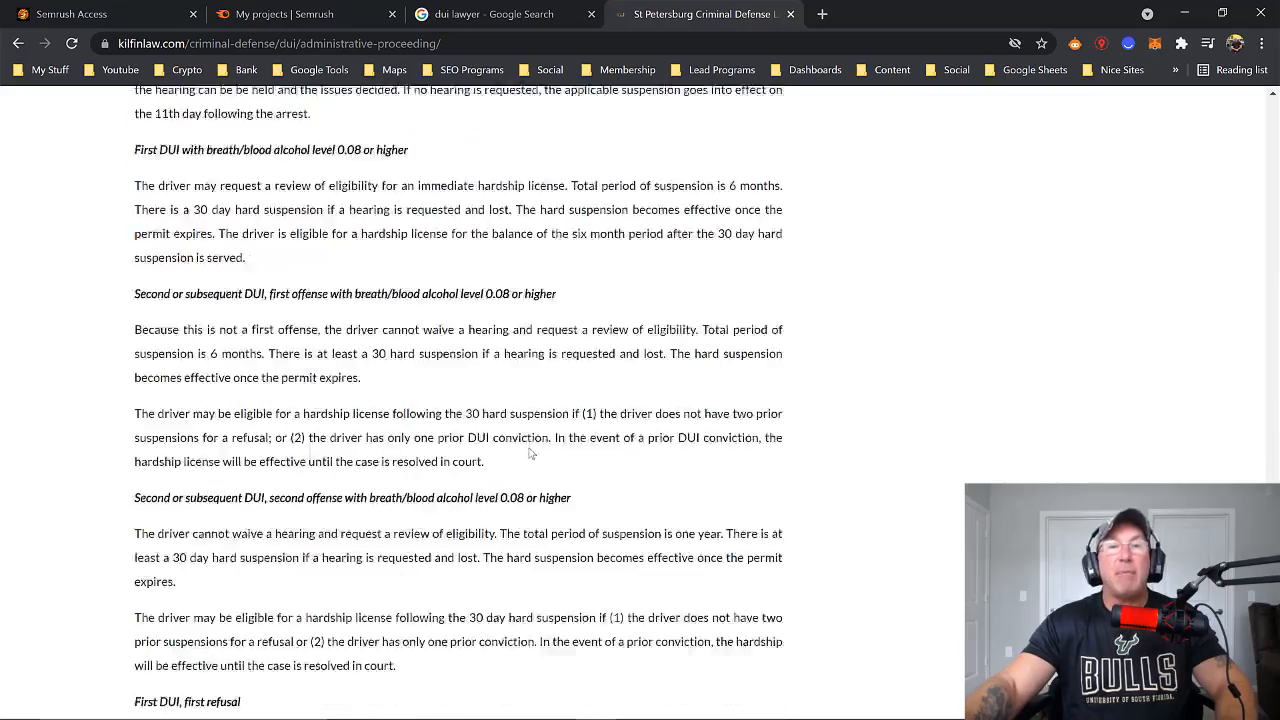
pyautogui.scroll(-7, 529, 447)
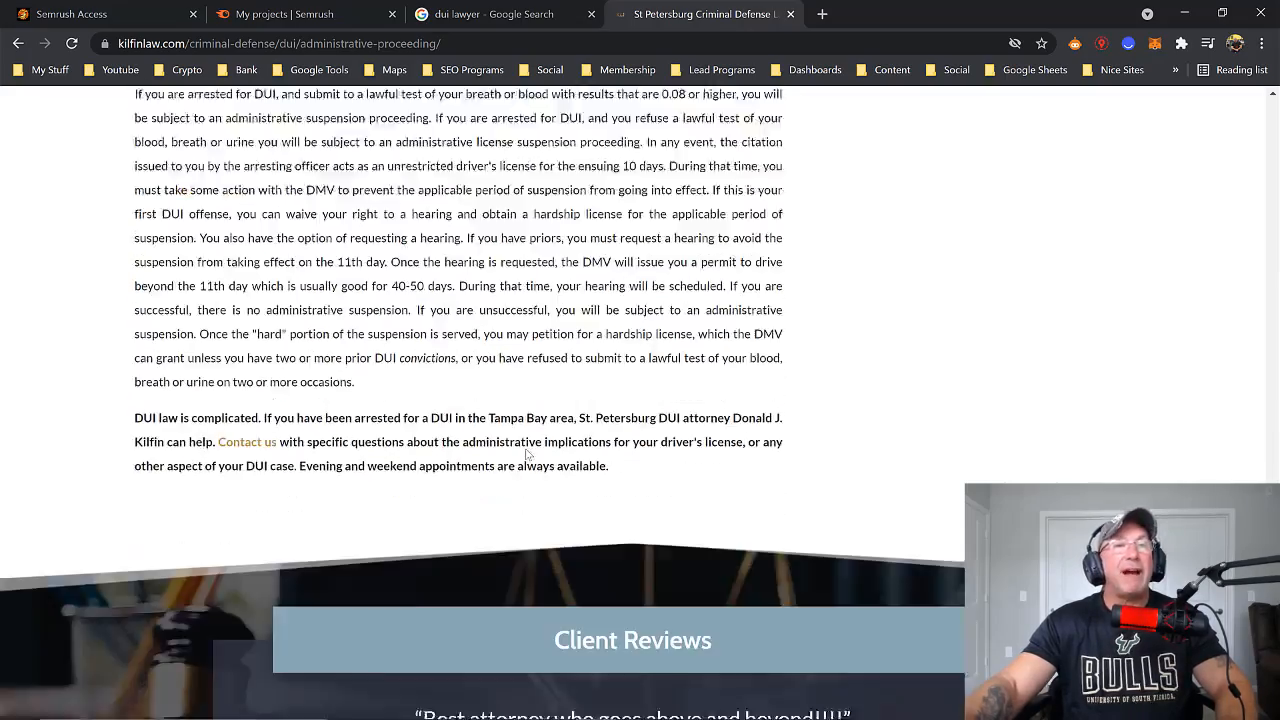
# Review the Administrative DUI Proceedings article back up to its opening "Generally" section
pyautogui.scroll(4, 525, 447)
pyautogui.scroll(15, 527, 447)
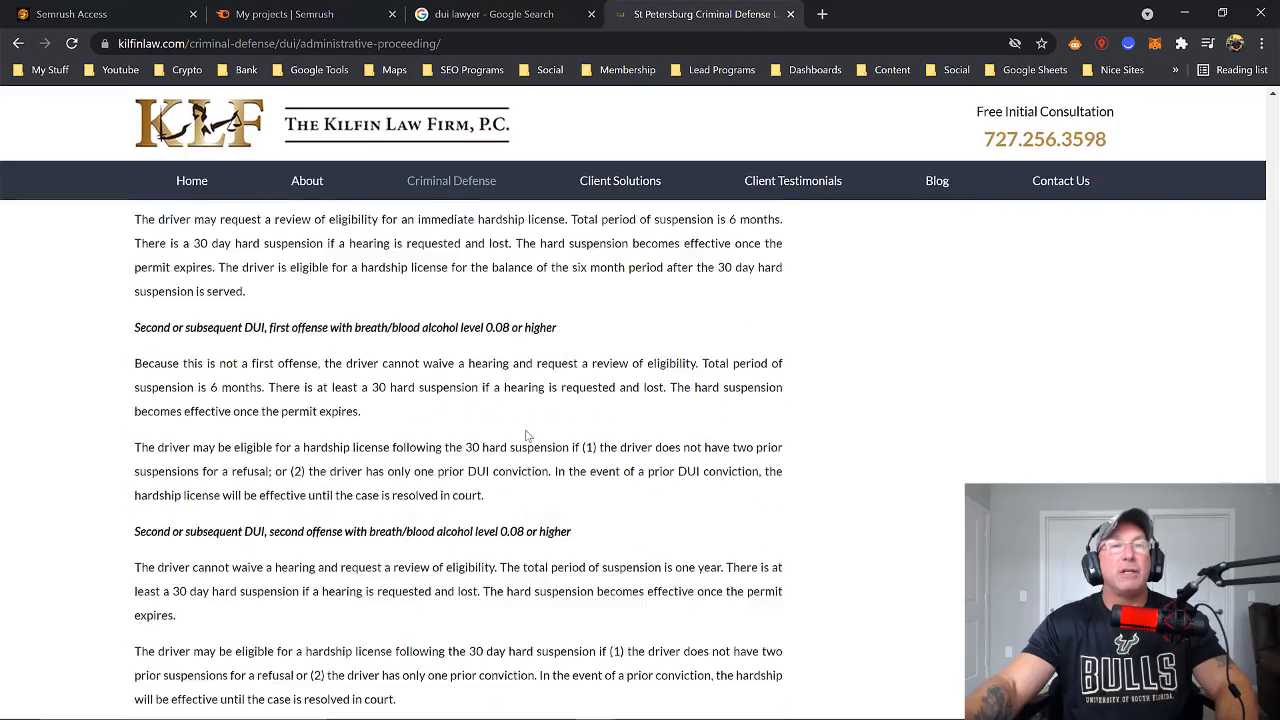
pyautogui.scroll(15, 529, 437)
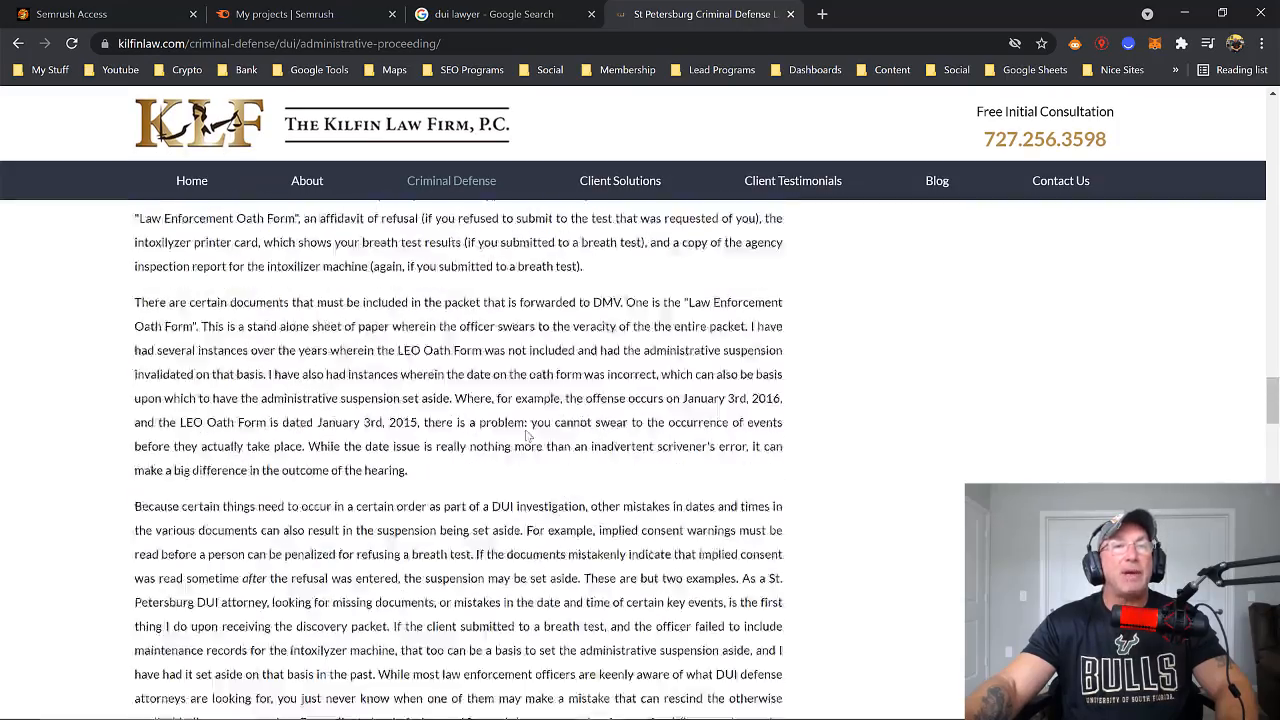
pyautogui.scroll(15, 528, 430)
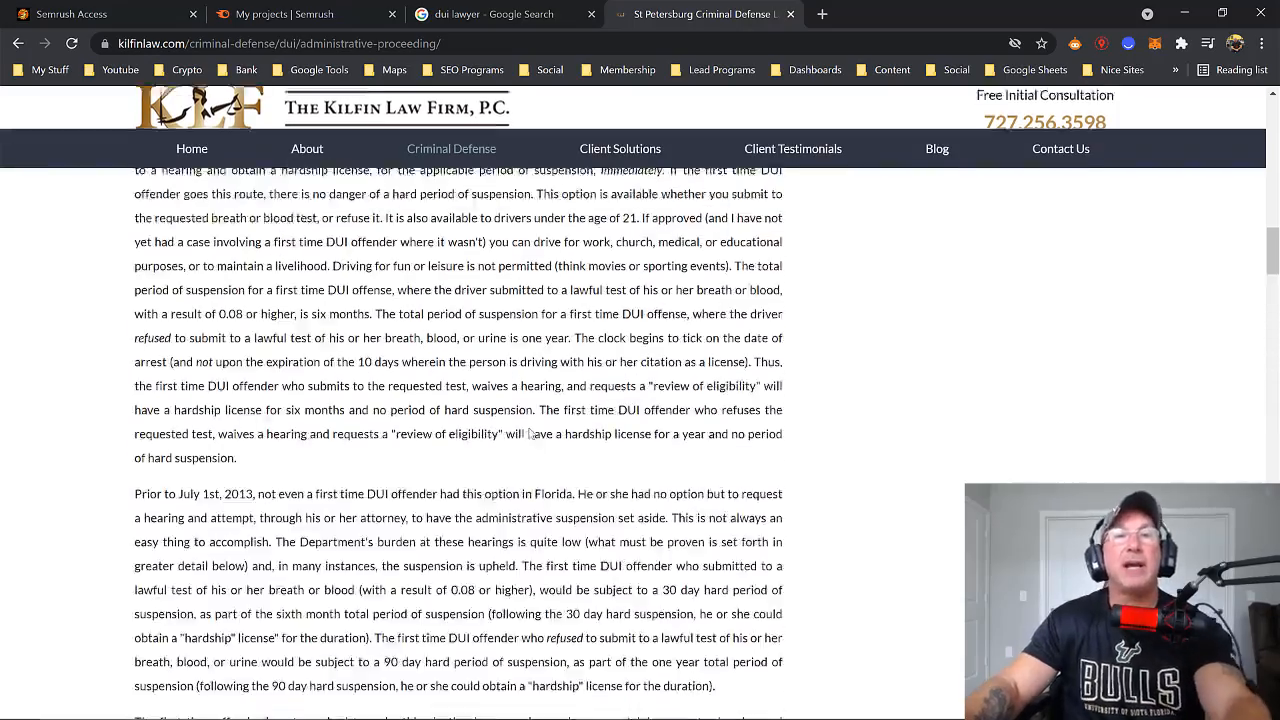
pyautogui.scroll(10, 529, 426)
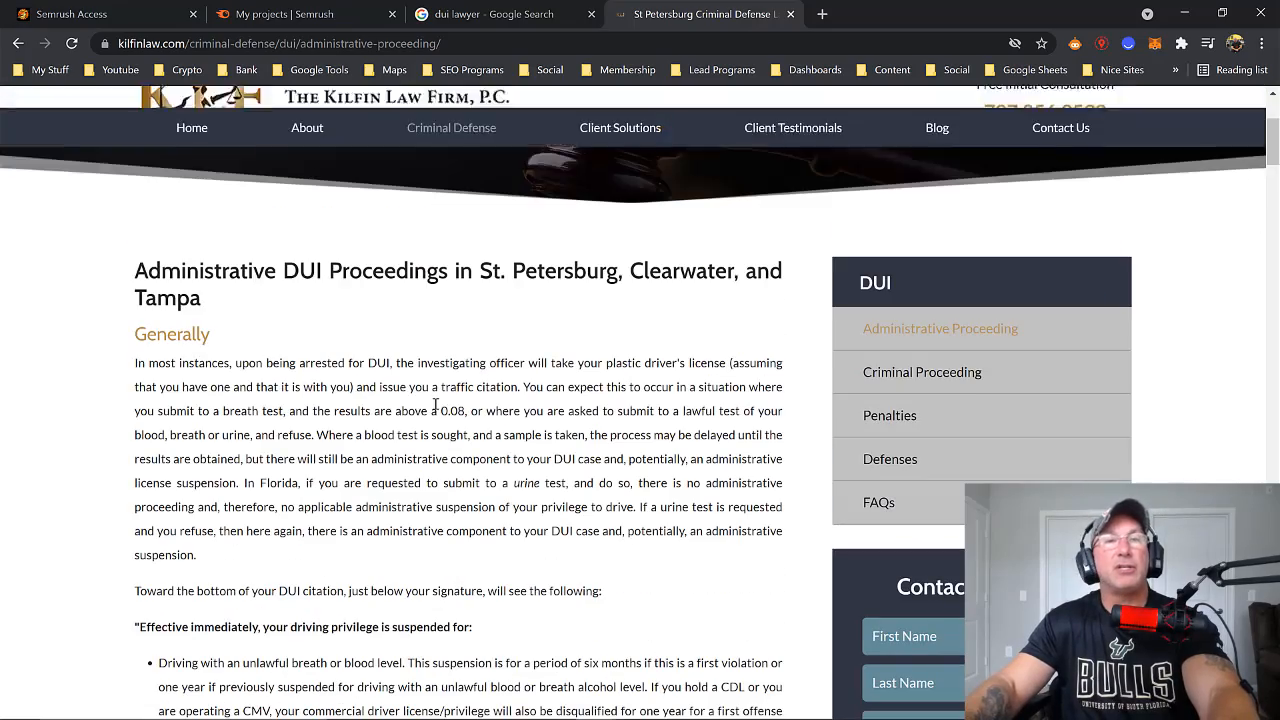
# Copy the whole Administrative DUI Proceedings article, from its main heading through the closing paragraph after "The Bottom Line"
pyautogui.moveTo(137, 270); pyautogui.dragTo(630, 716)
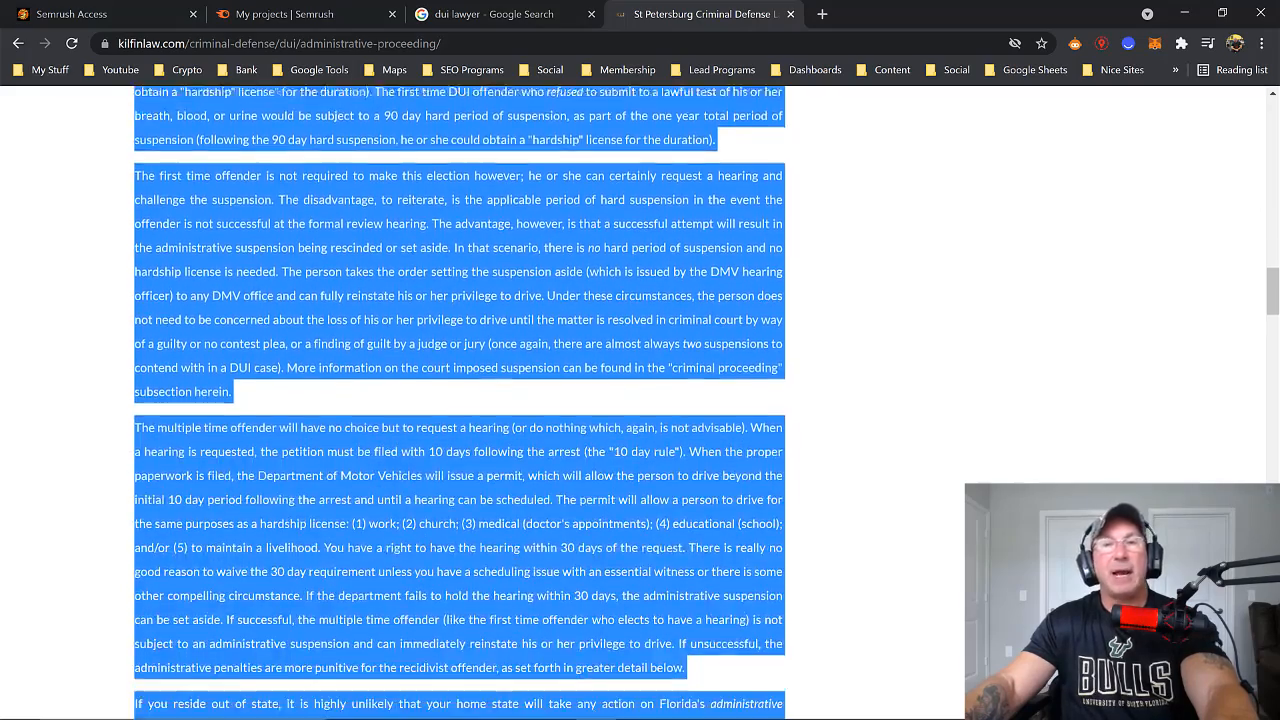
pyautogui.moveTo(630, 716); pyautogui.dragTo(630, 716)
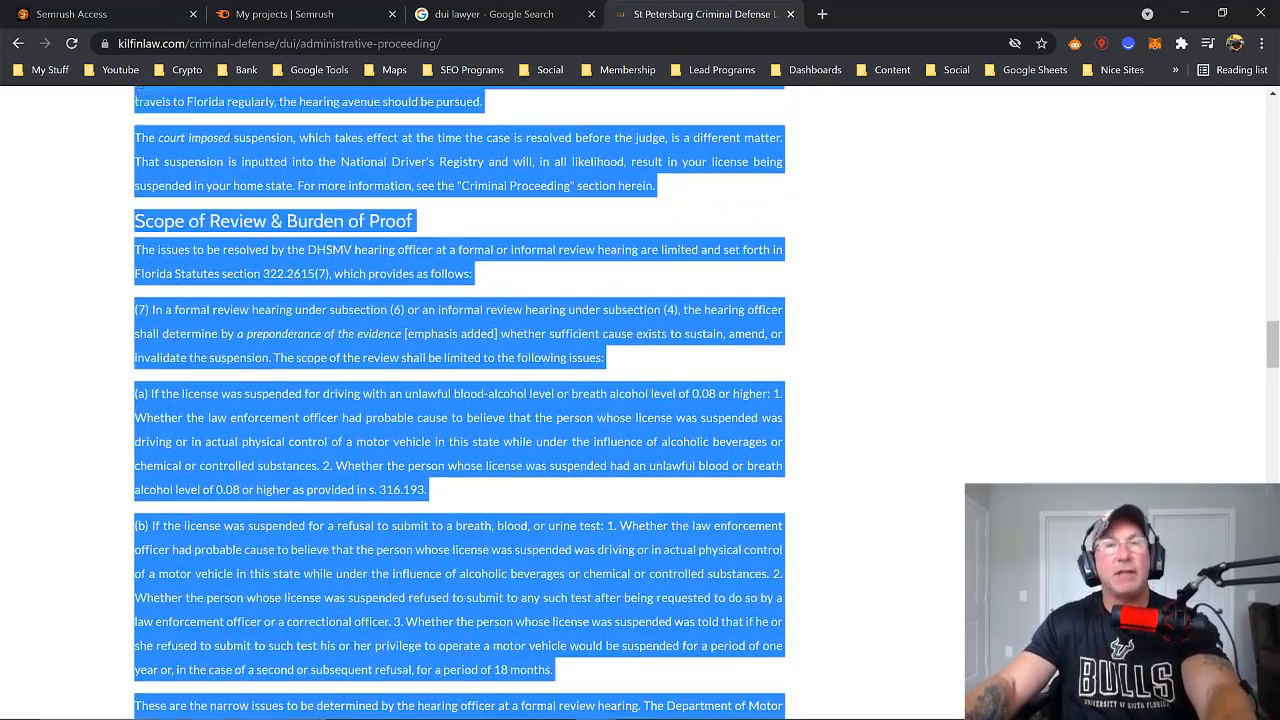
pyautogui.moveTo(630, 716); pyautogui.dragTo(630, 716)
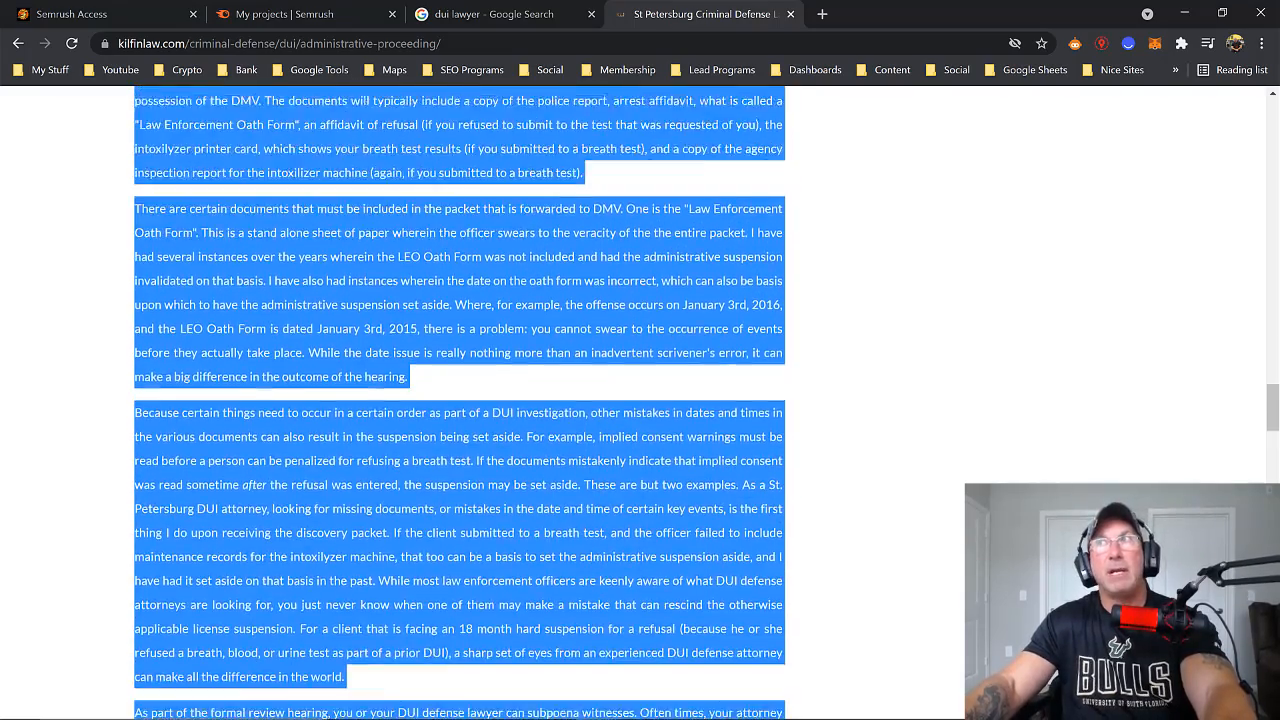
pyautogui.moveTo(630, 716); pyautogui.dragTo(824, 577)
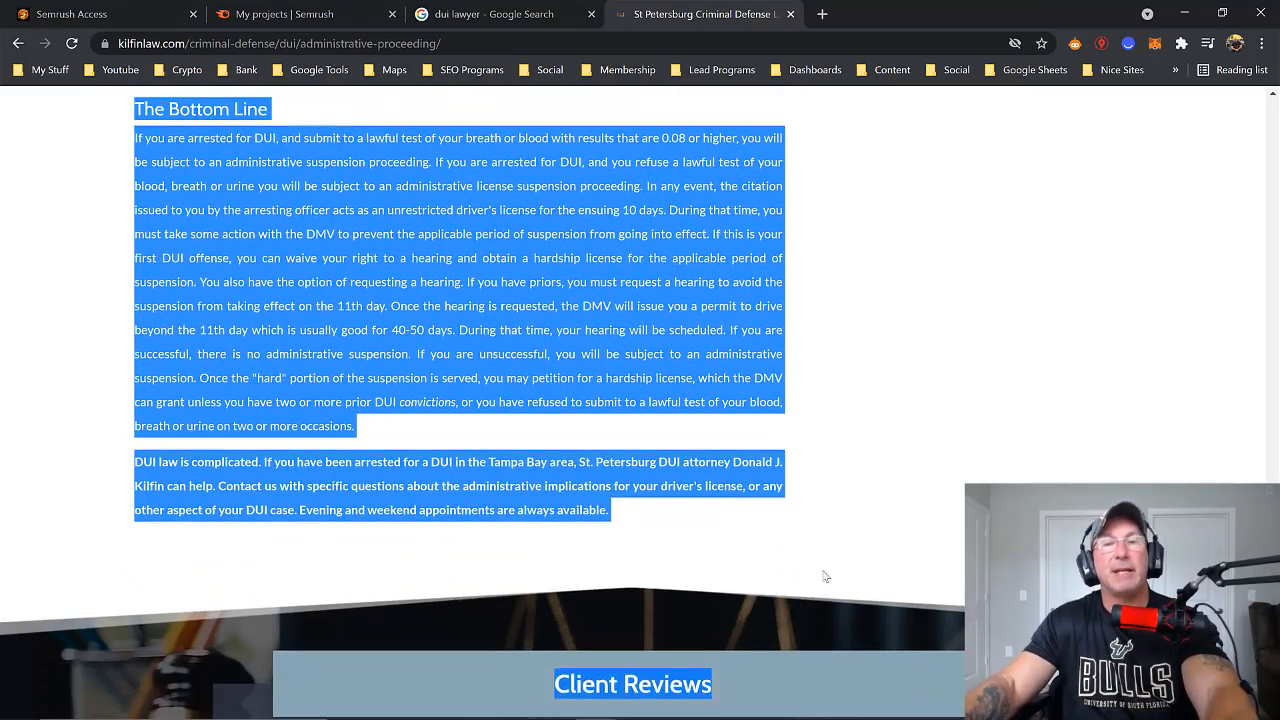
pyautogui.rightClick(600, 323)
pyautogui.click(640, 332)
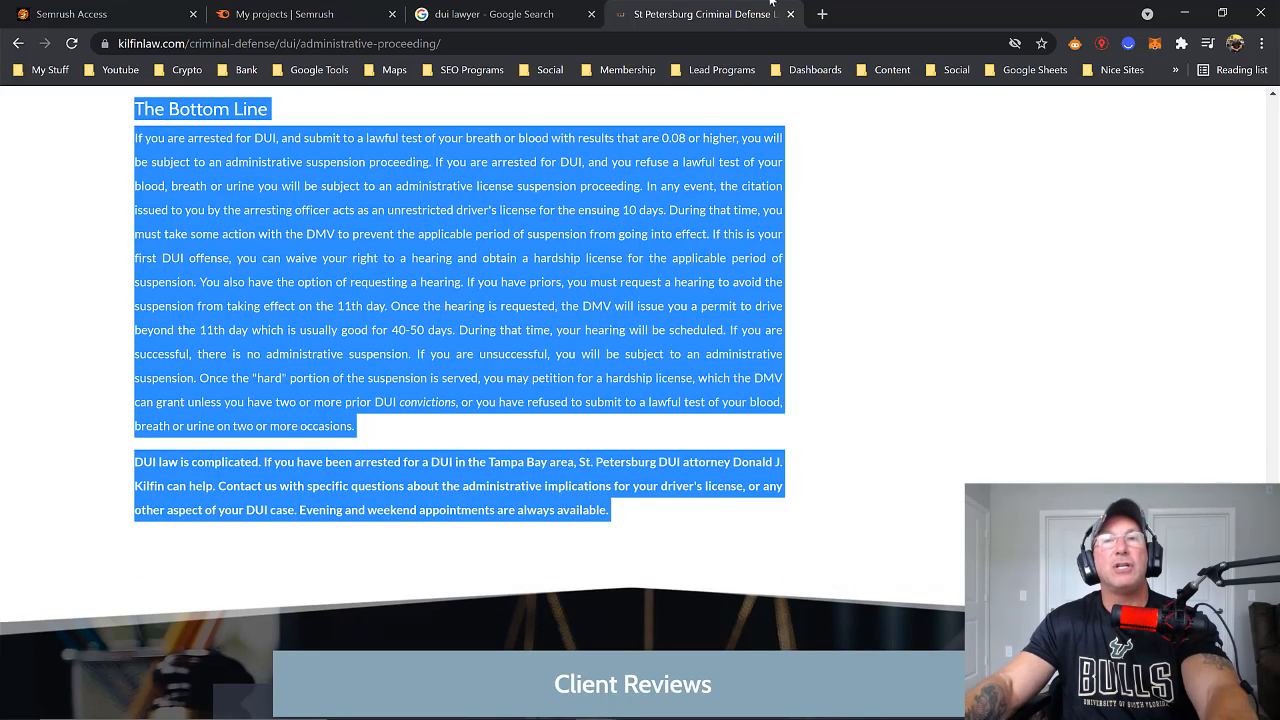
# Open wordcounter.net in a new browser tab
pyautogui.click(822, 14)
pyautogui.click(499, 43)
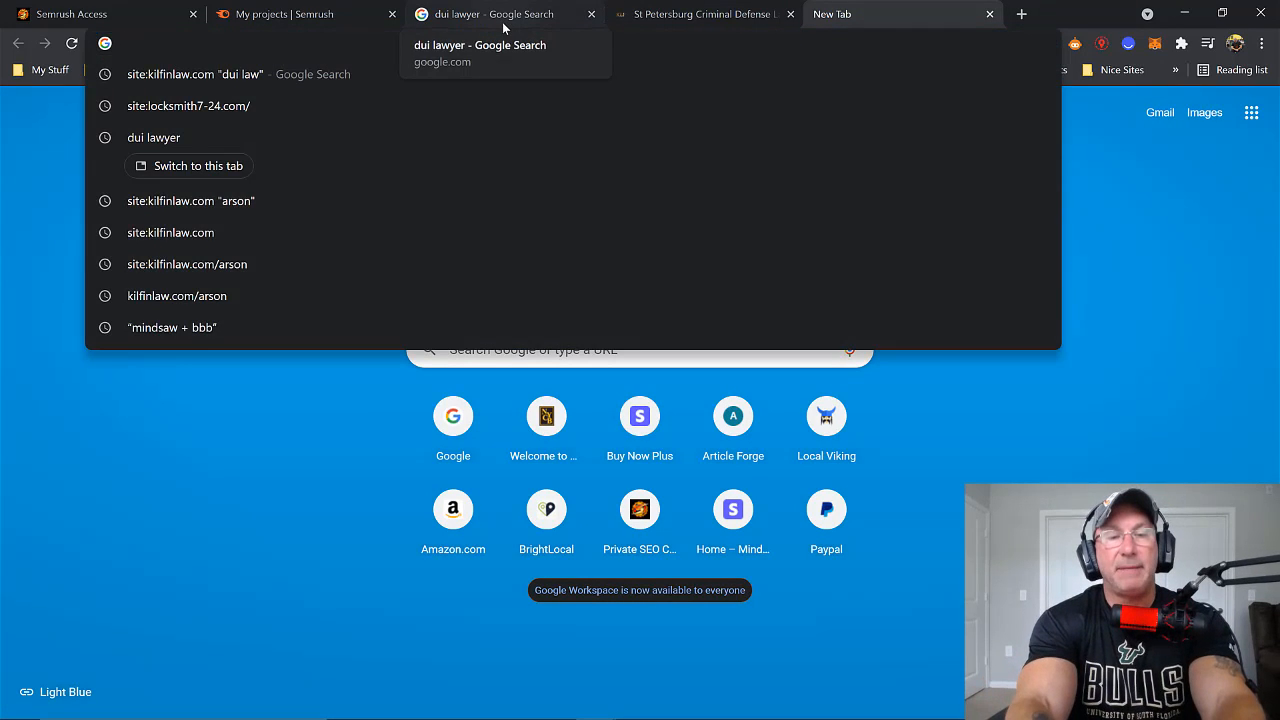
pyautogui.write('w')
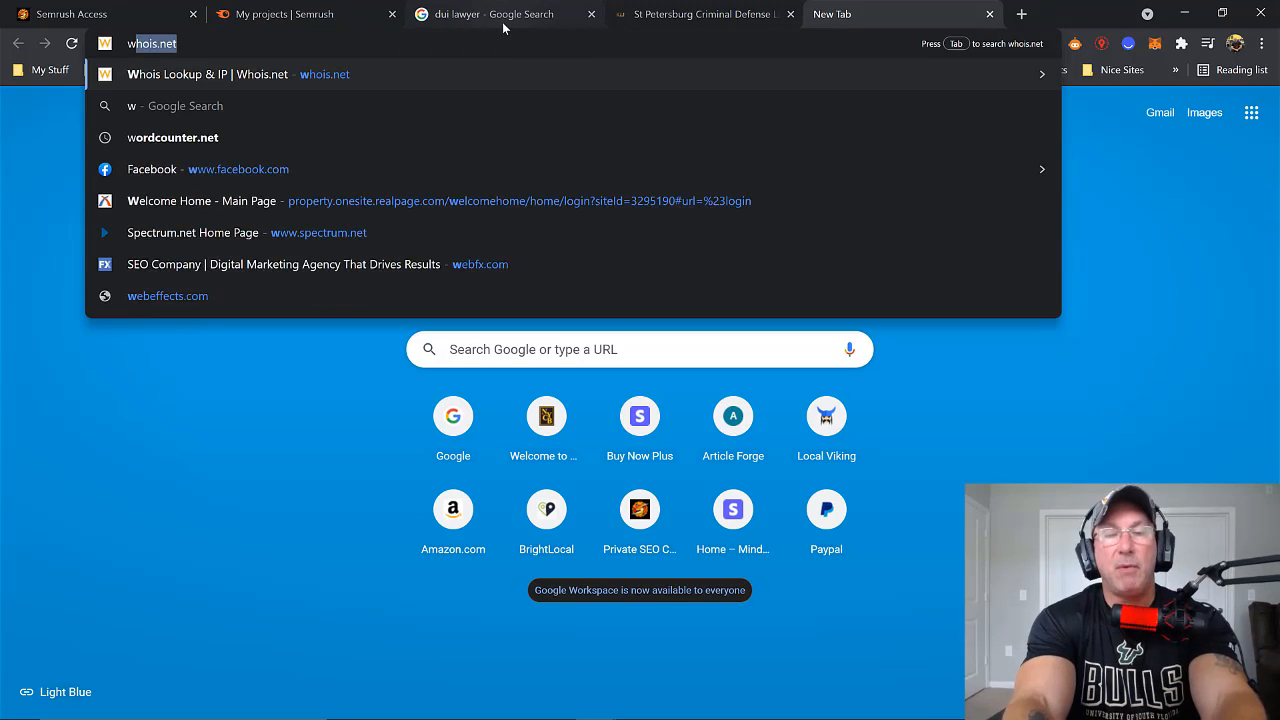
pyautogui.write('ordcouter')
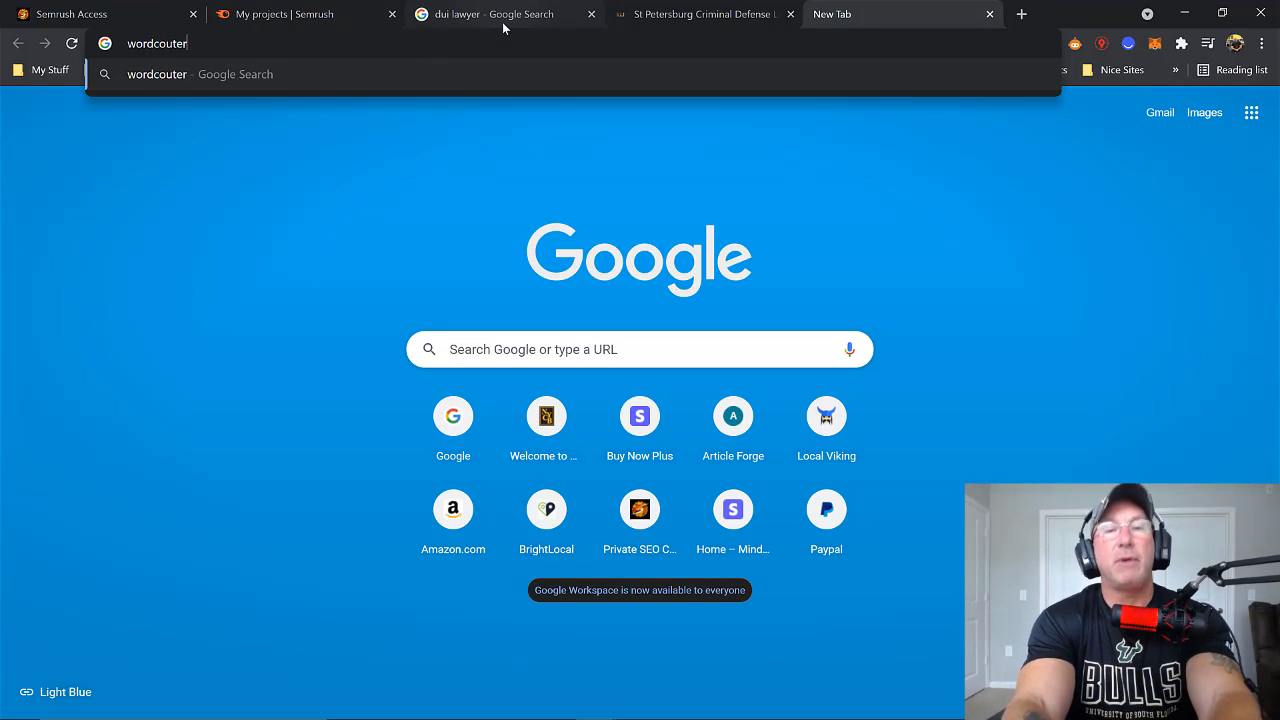
pyautogui.press('BackSpace')
pyautogui.press('BackSpace')
pyautogui.press('BackSpace')
pyautogui.press('BackSpace')
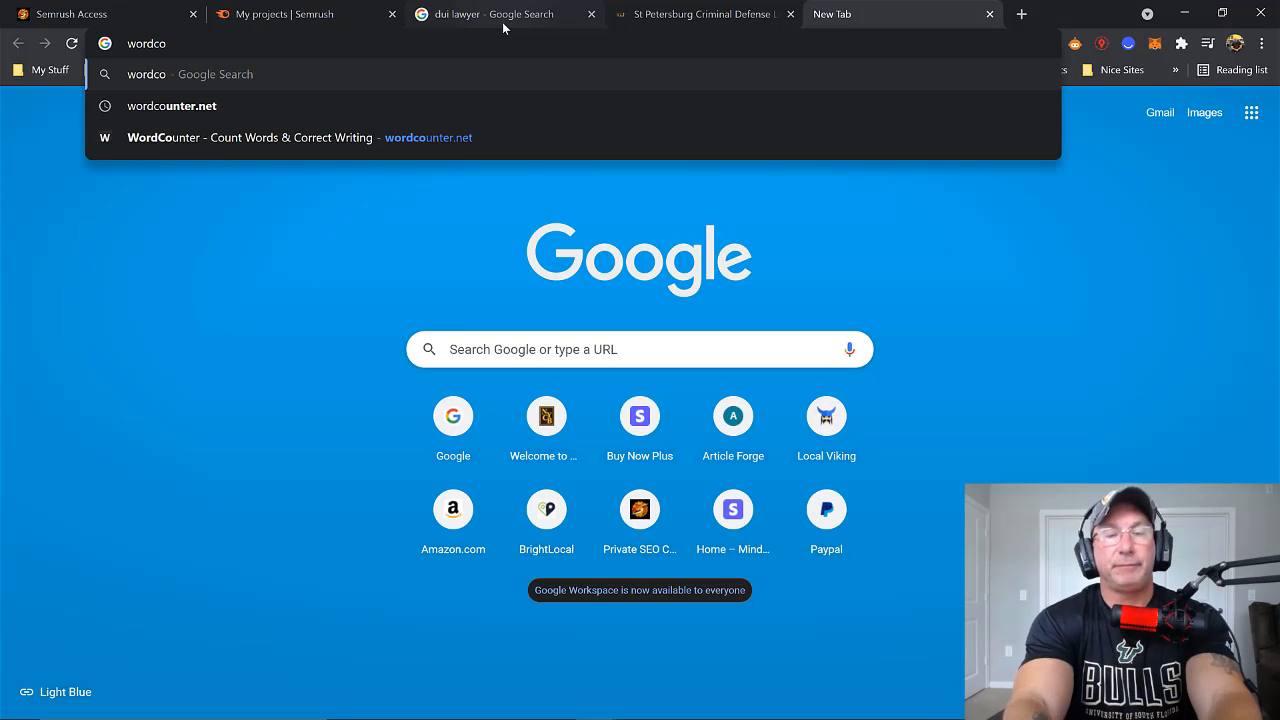
pyautogui.write('unter.n')
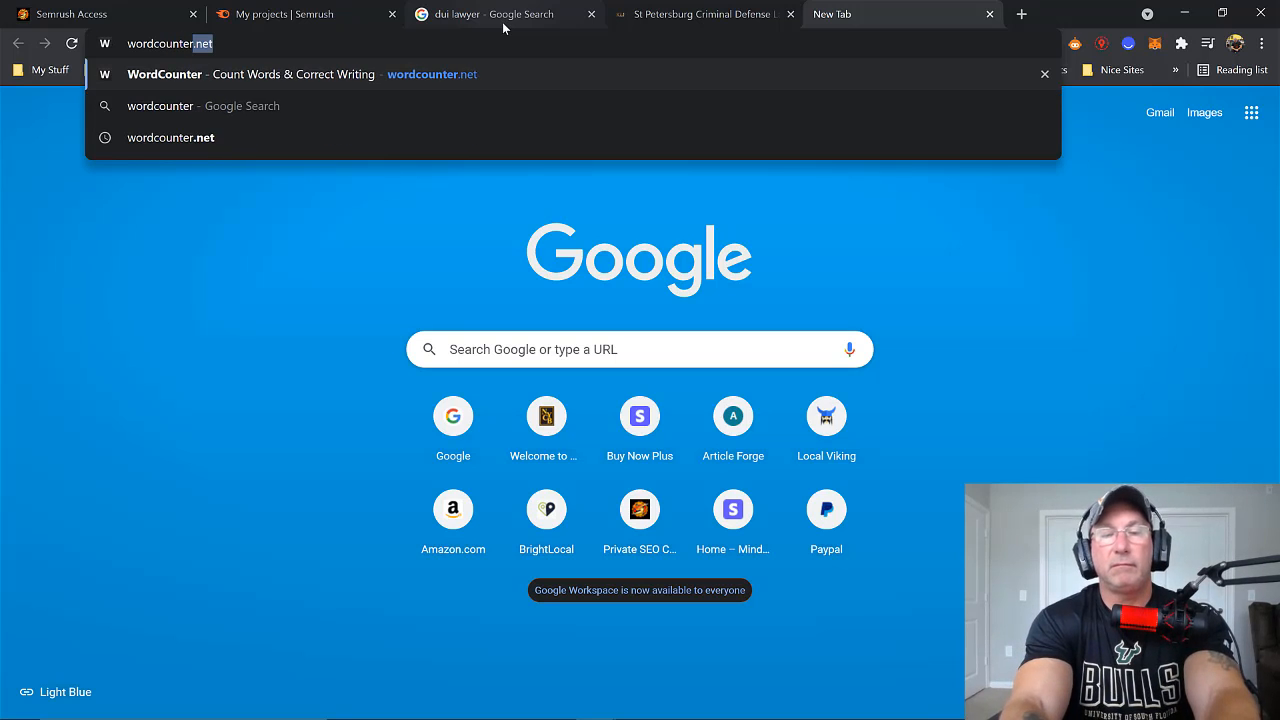
pyautogui.write('et')
pyautogui.press('Return')
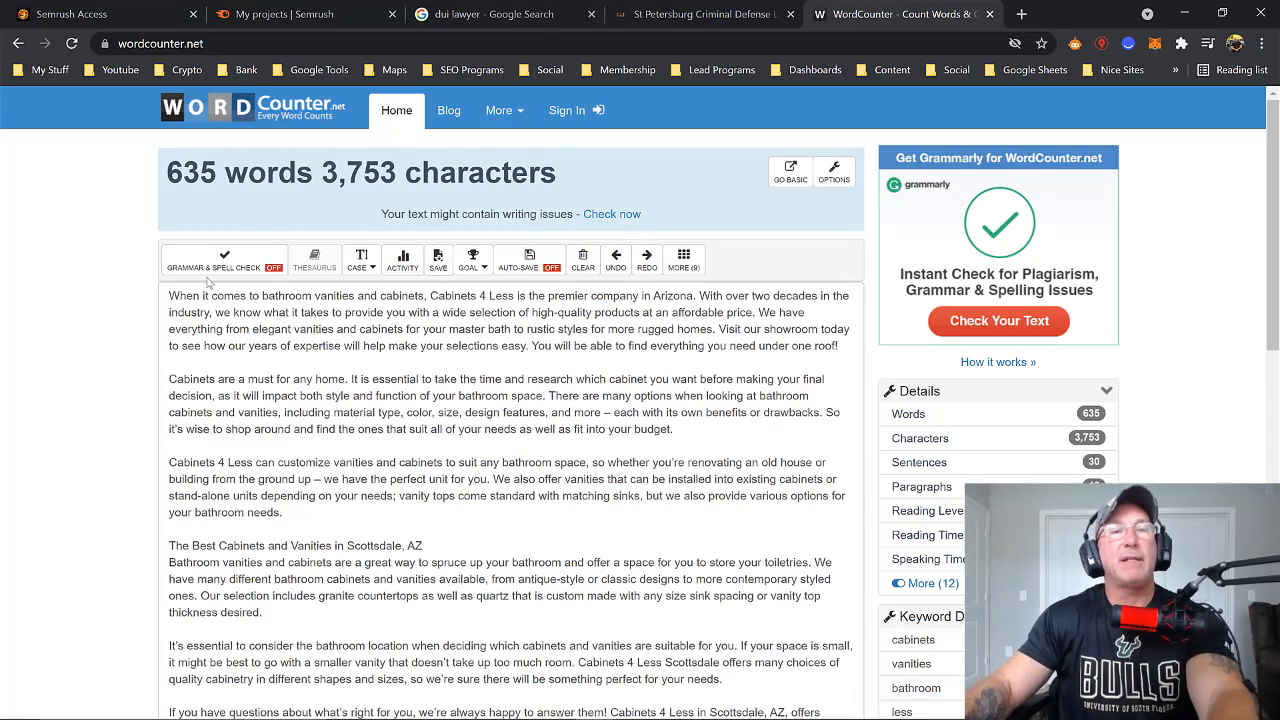
# Delete all the leftover cabinets and vanities text from the WordCounter editor
pyautogui.moveTo(166, 291); pyautogui.dragTo(690, 657)
pyautogui.scroll(-2, 510, 400)
pyautogui.hotkey('ctrl', 'a')
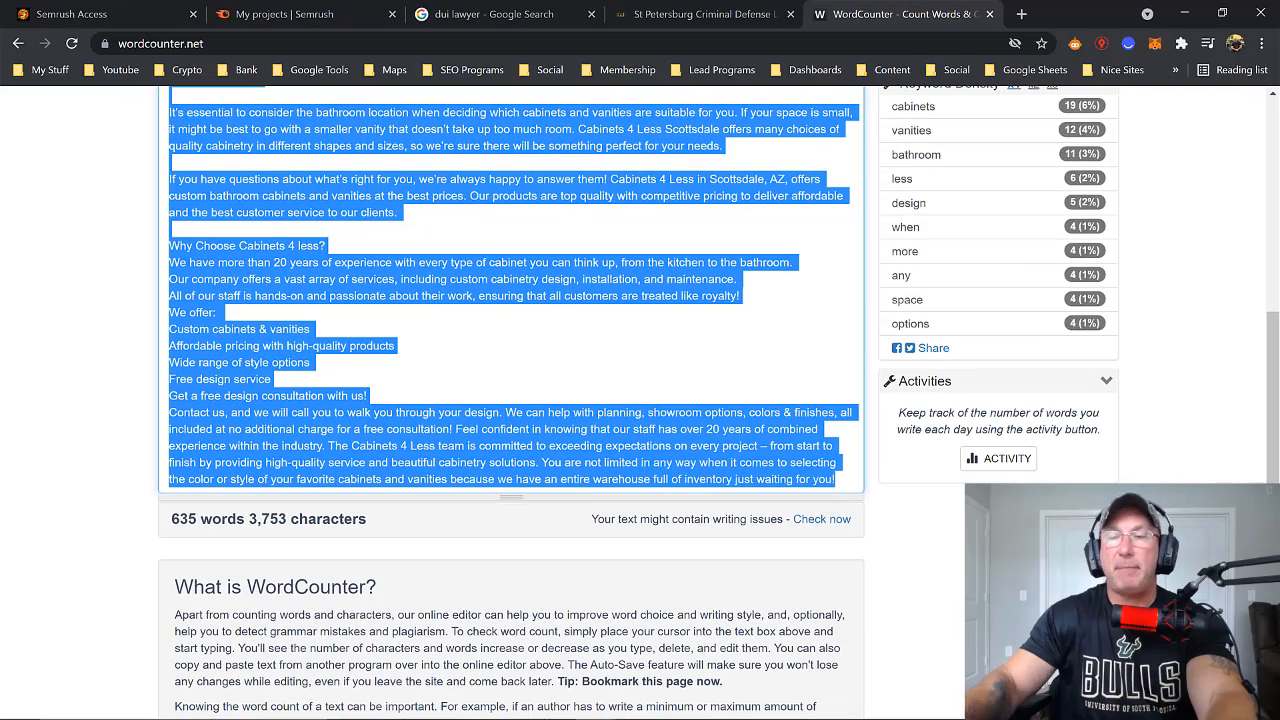
pyautogui.press('Delete')
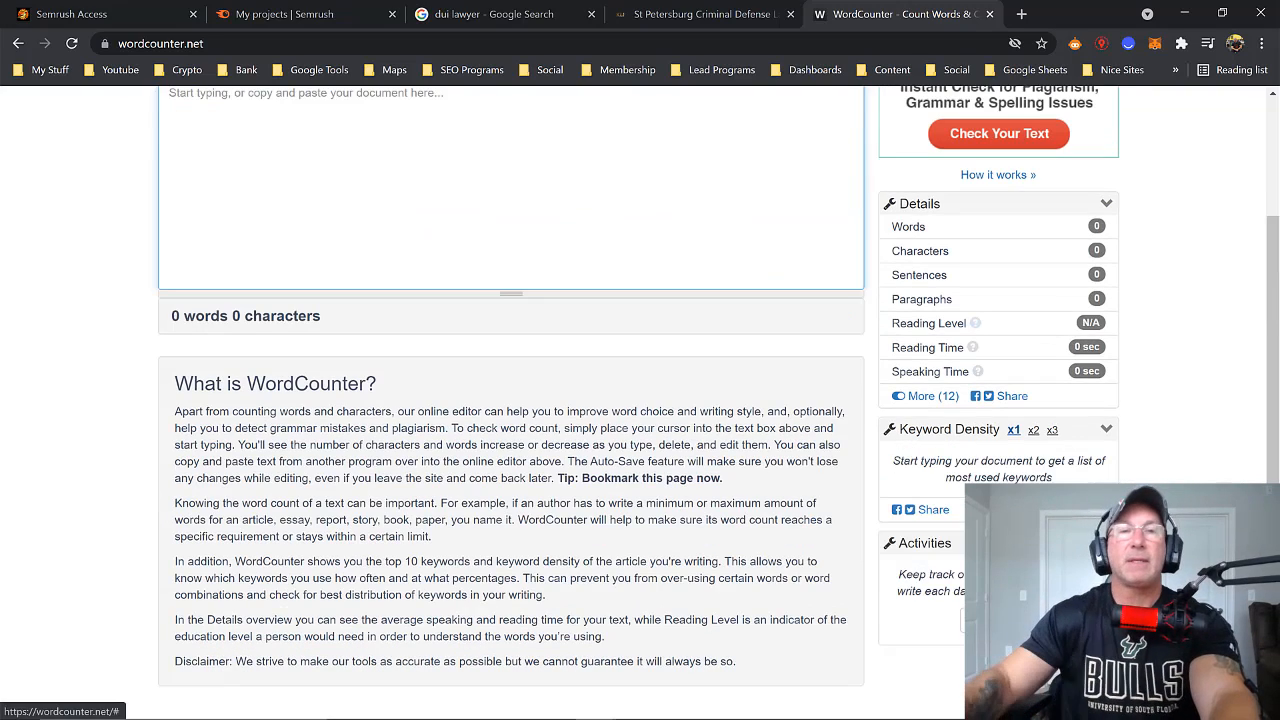
pyautogui.scroll(2, 300, 200)
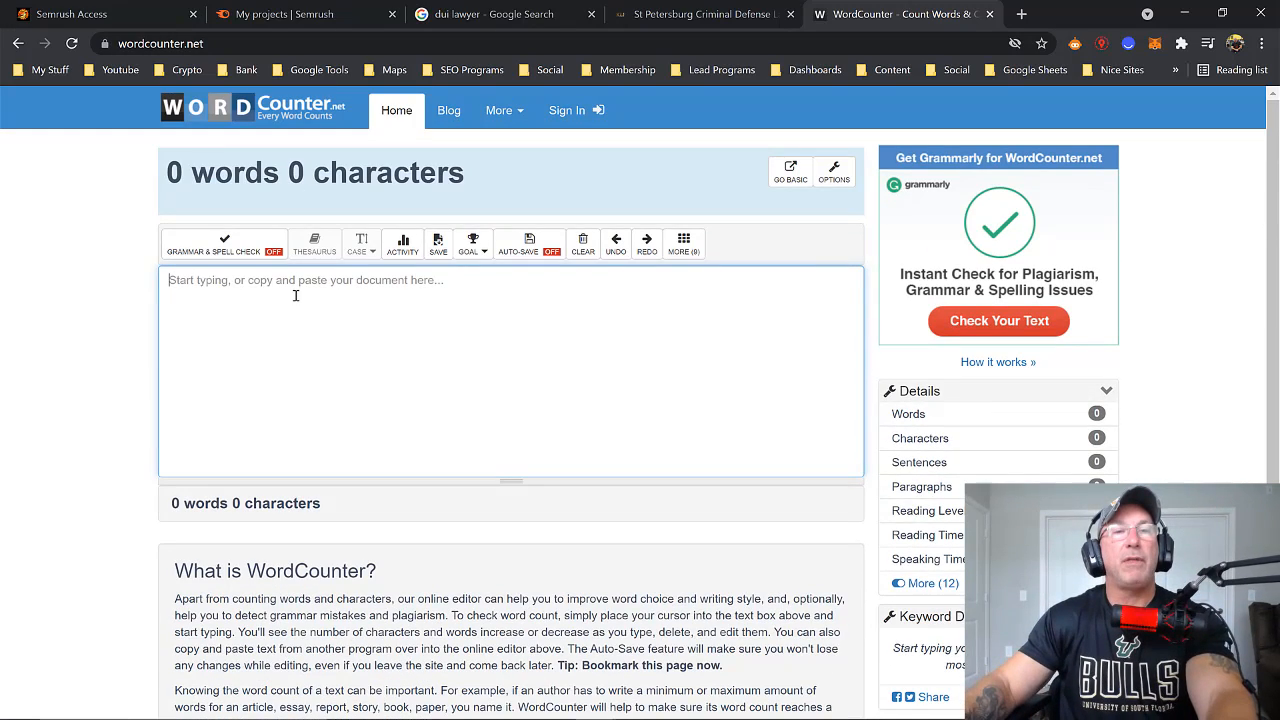
# Paste the copied DUI article into the empty WordCounter editor and check its word count
pyautogui.rightClick(296, 295)
pyautogui.click(349, 425)
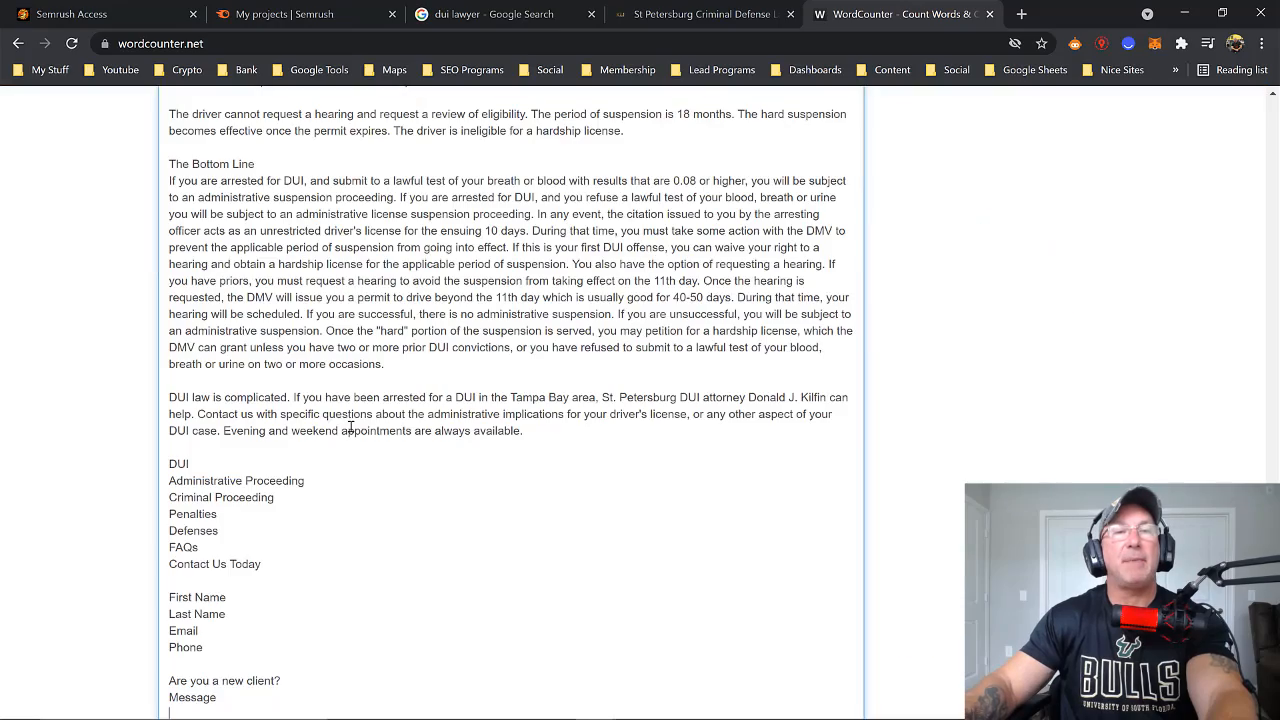
pyautogui.scroll(12, 1033, 423)
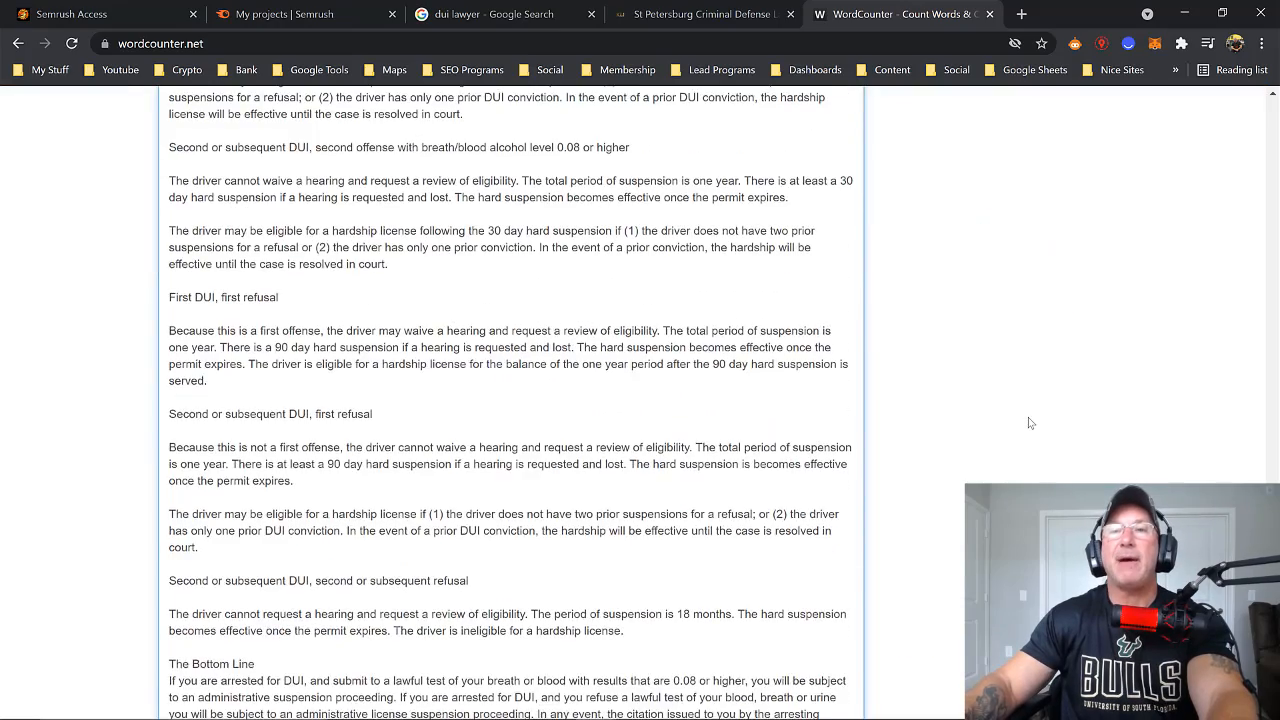
pyautogui.scroll(12, 1024, 422)
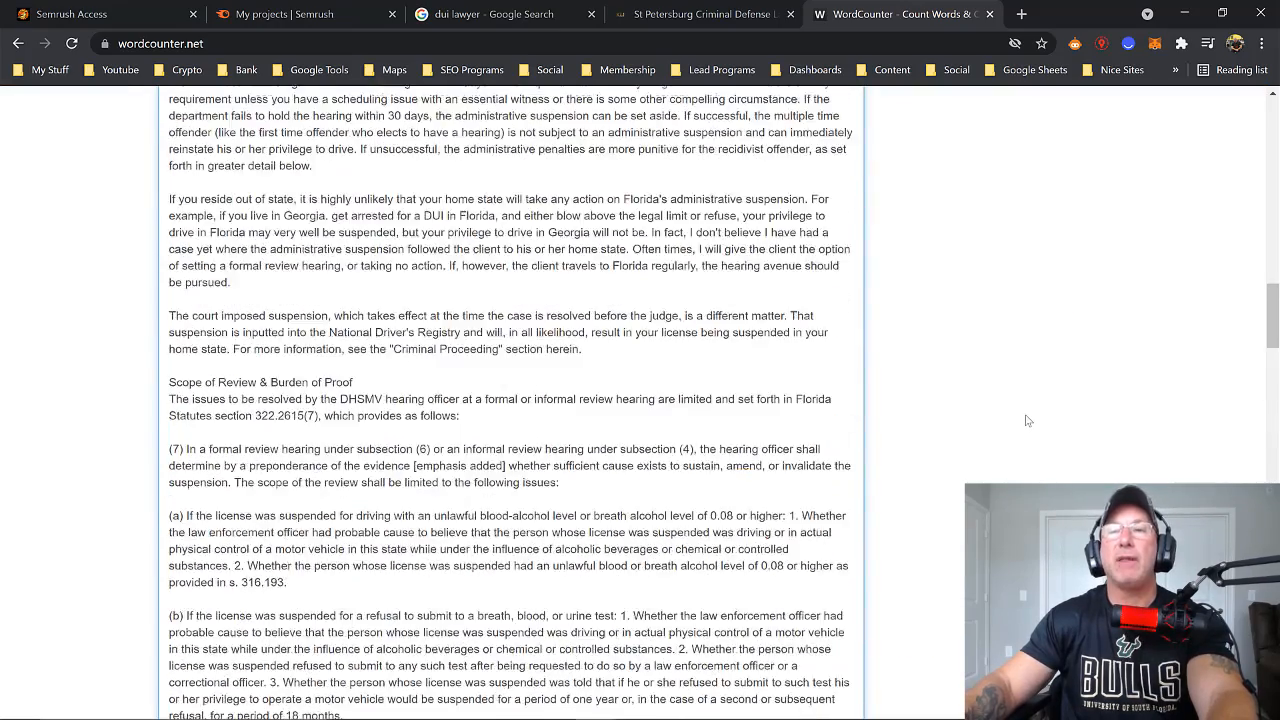
pyautogui.scroll(6, 1025, 420)
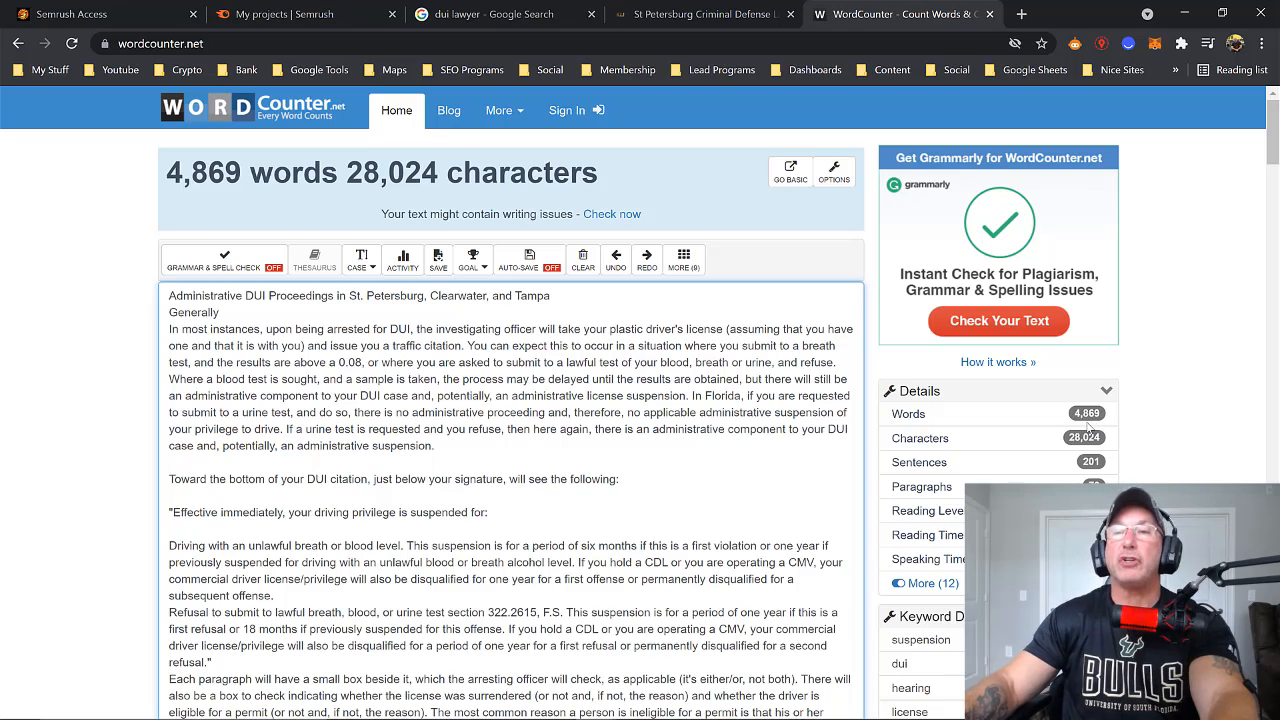
# Return to the Administrative DUI Proceedings page, clear the text selection, and review the article back up to its opening against the word count
pyautogui.click(648, 14)
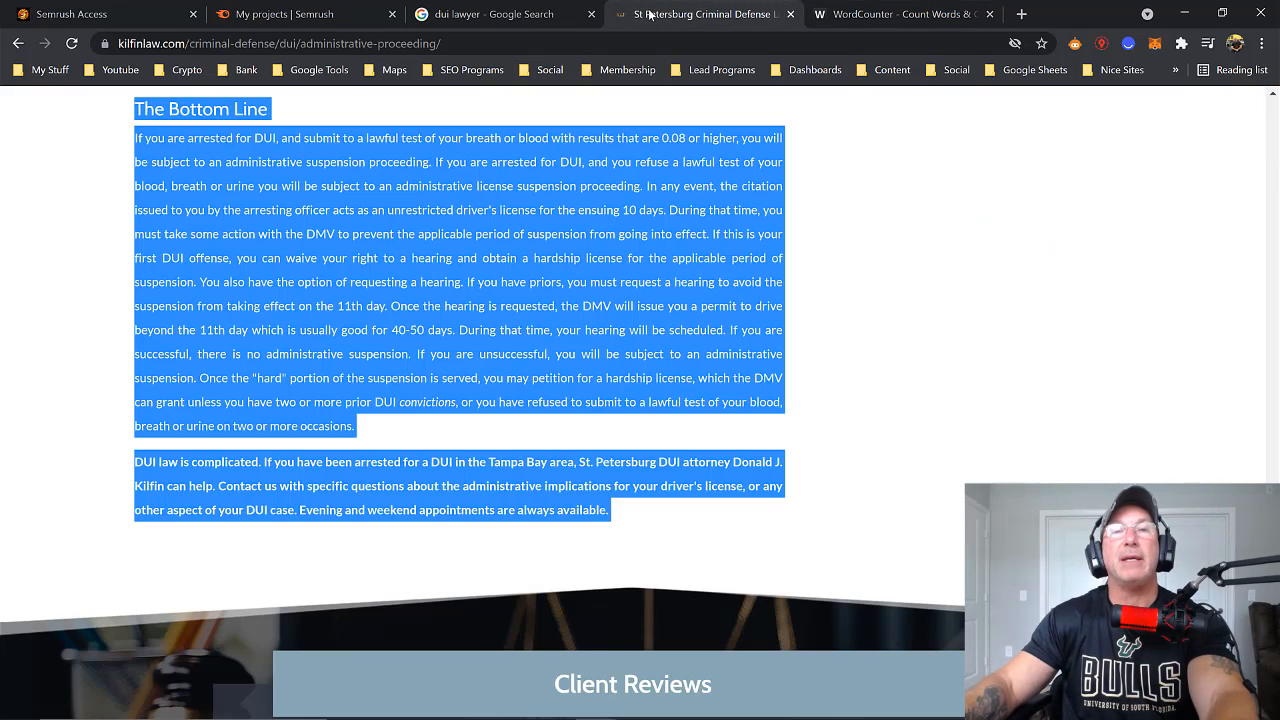
pyautogui.click(648, 298)
pyautogui.click(855, 14)
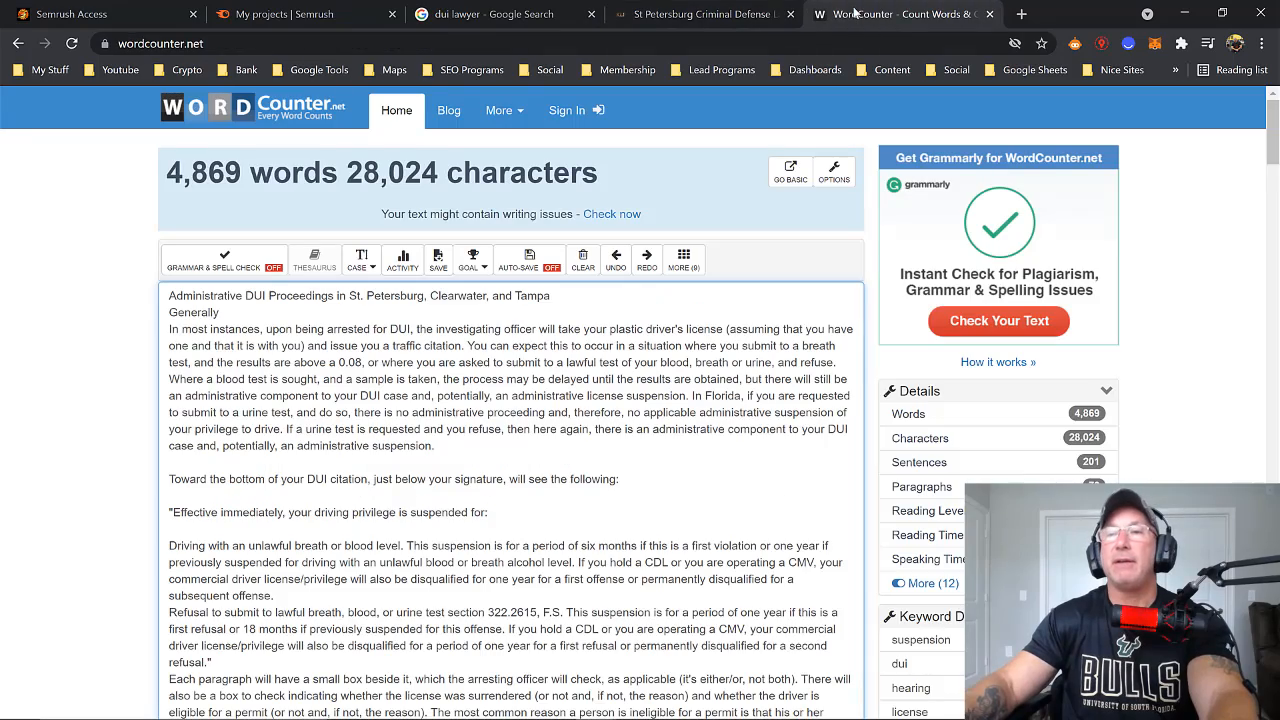
pyautogui.click(695, 14)
pyautogui.scroll(10, 710, 308)
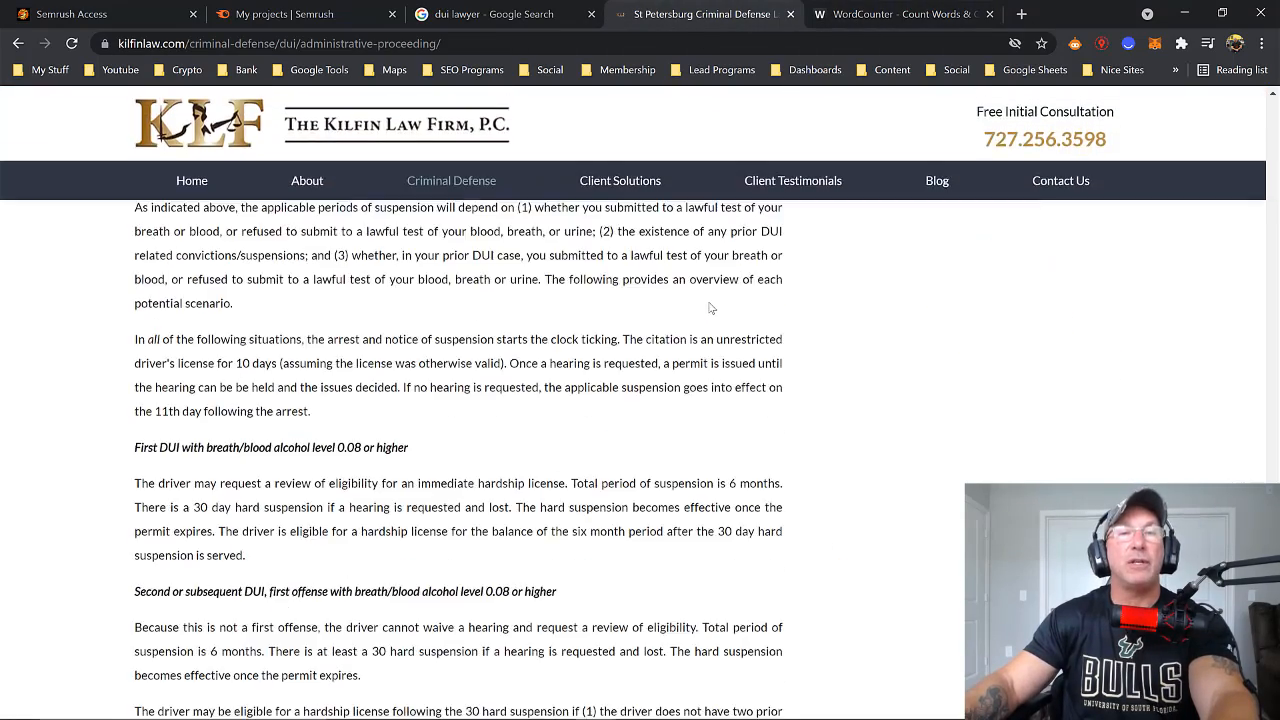
pyautogui.scroll(20, 710, 308)
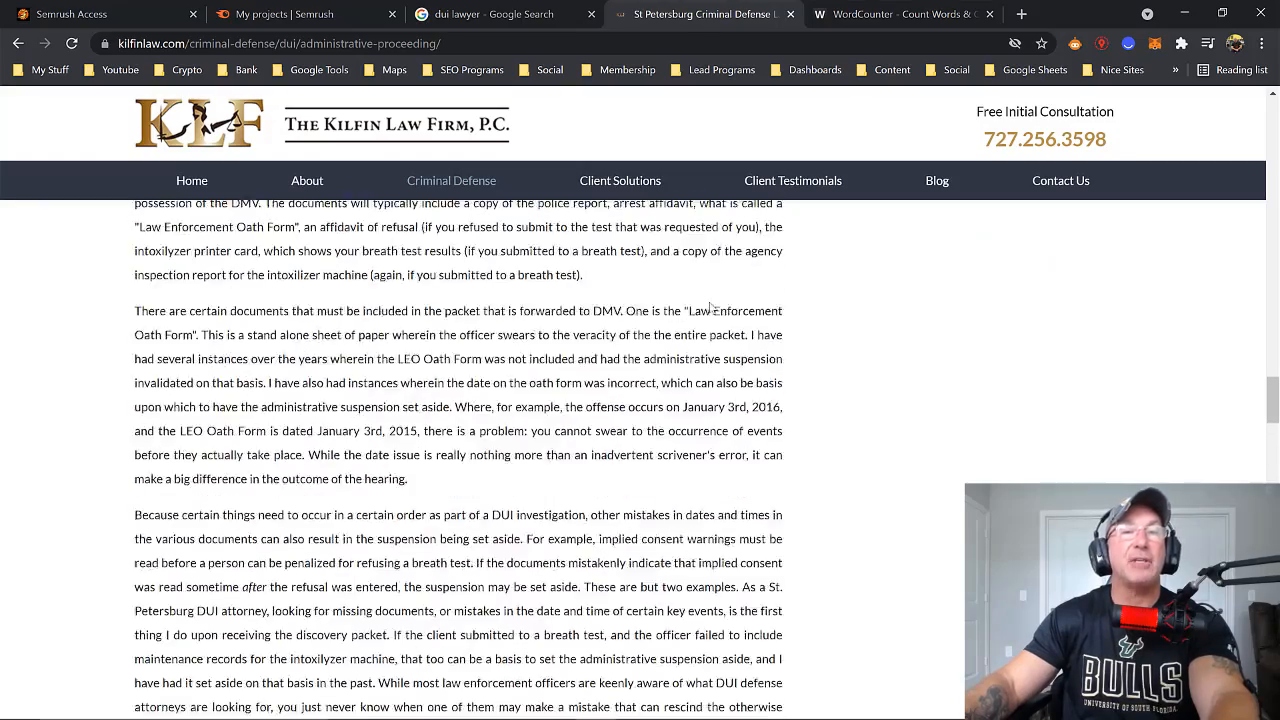
pyautogui.scroll(15, 710, 308)
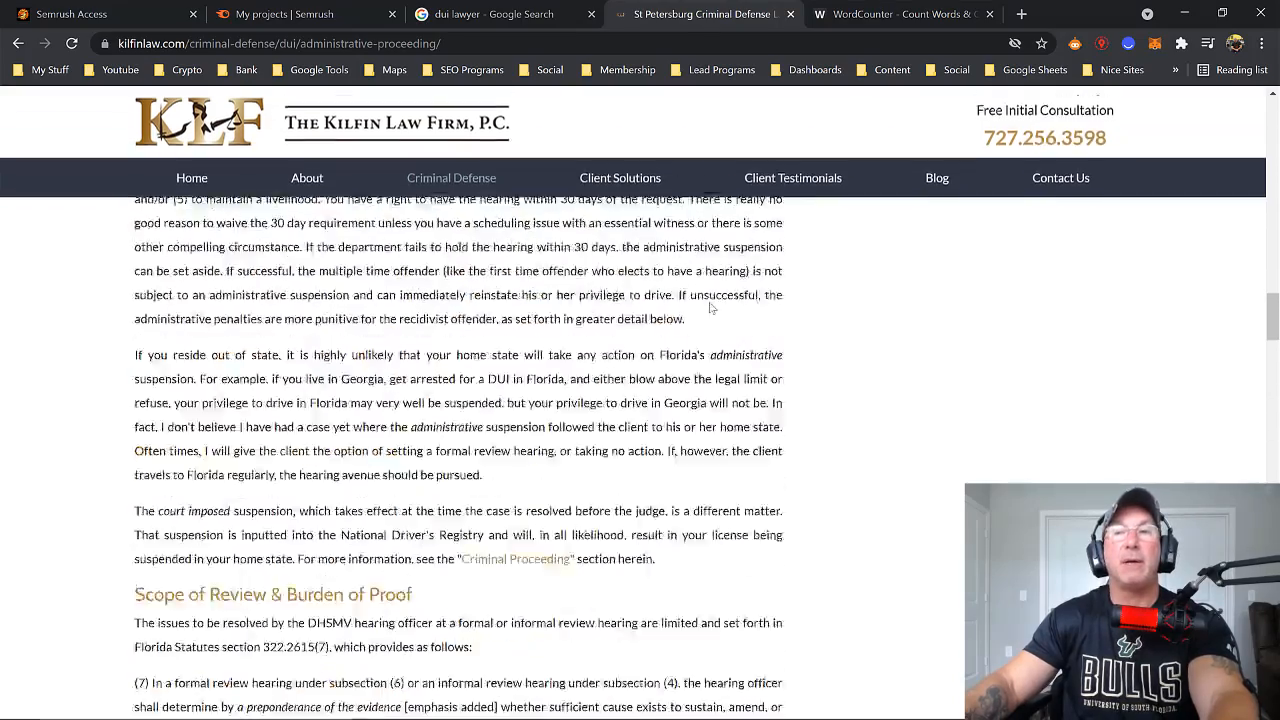
pyautogui.scroll(10, 710, 308)
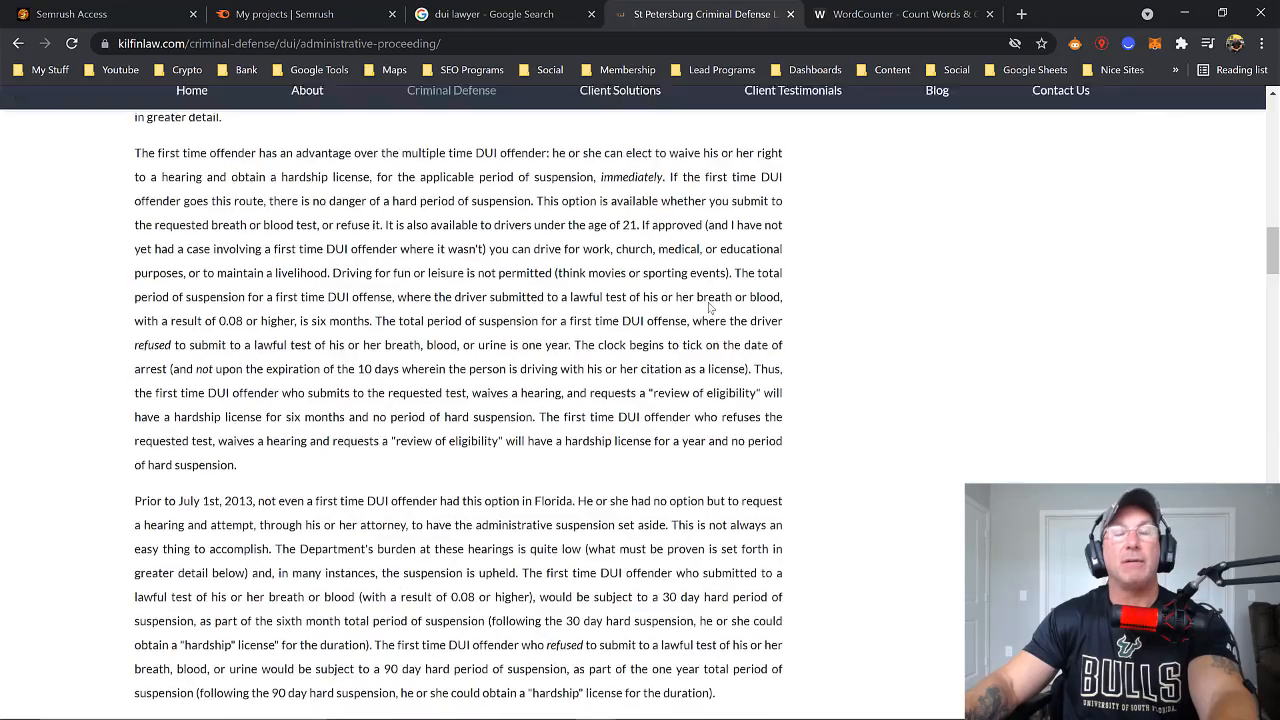
pyautogui.scroll(20, 709, 308)
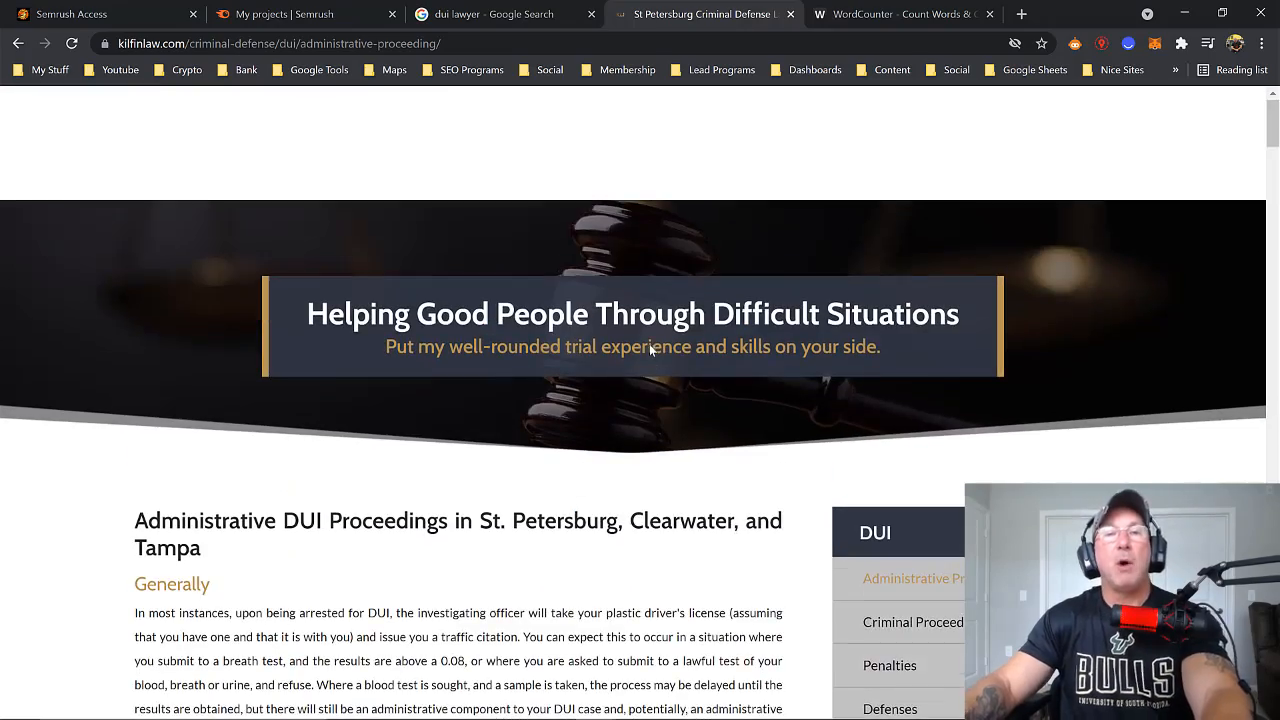
pyautogui.scroll(-4, 649, 344)
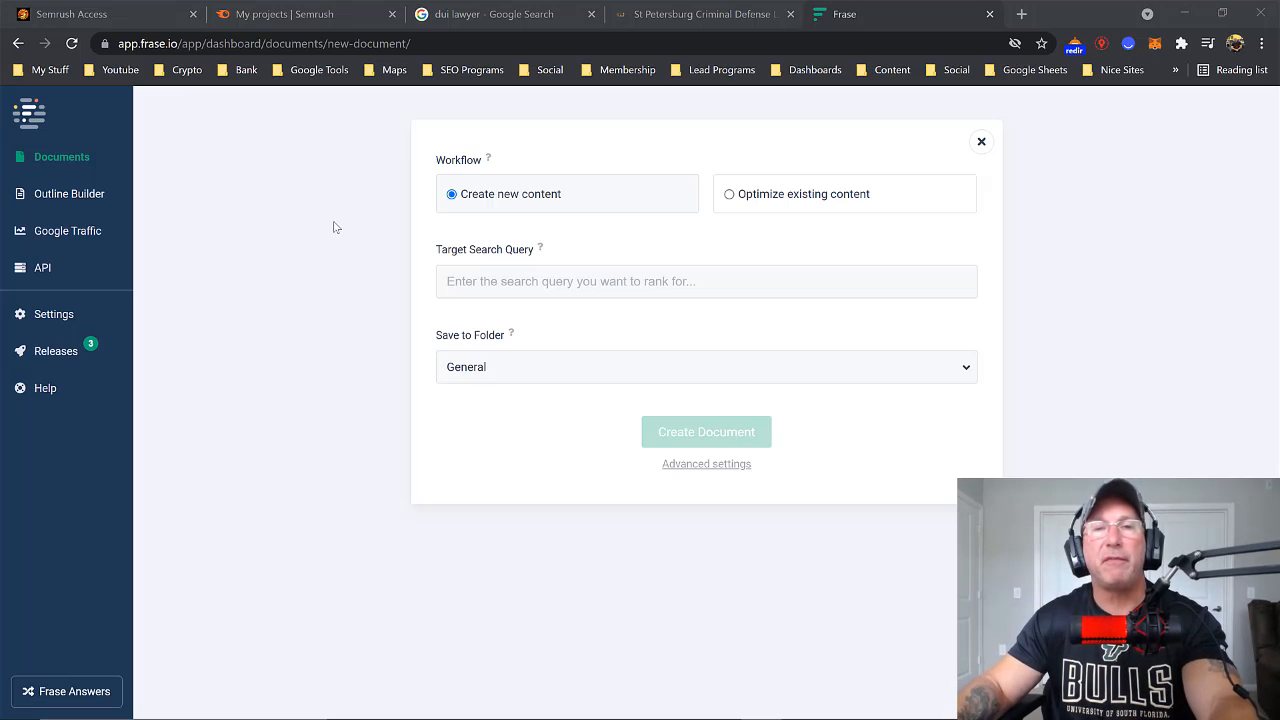
# In Frase, create a new content document targeting the search query "florida dui law", saved to the General folder
pyautogui.click(513, 286)
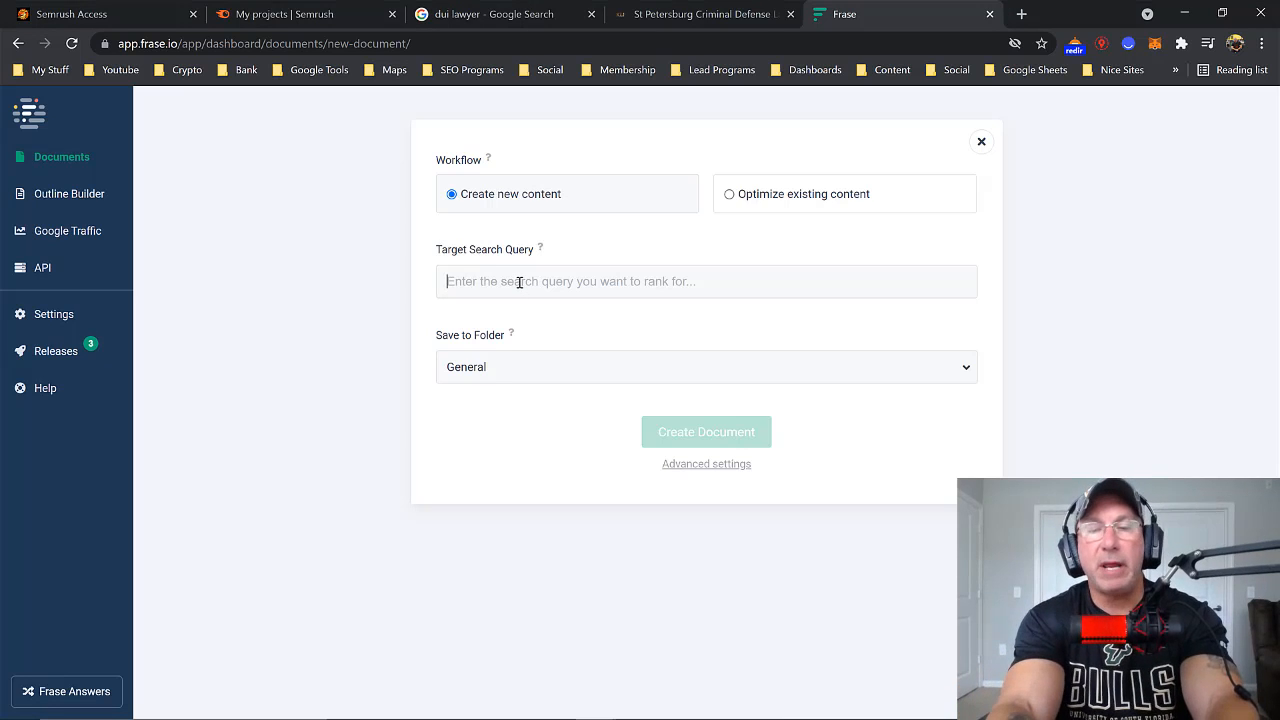
pyautogui.write('florida ')
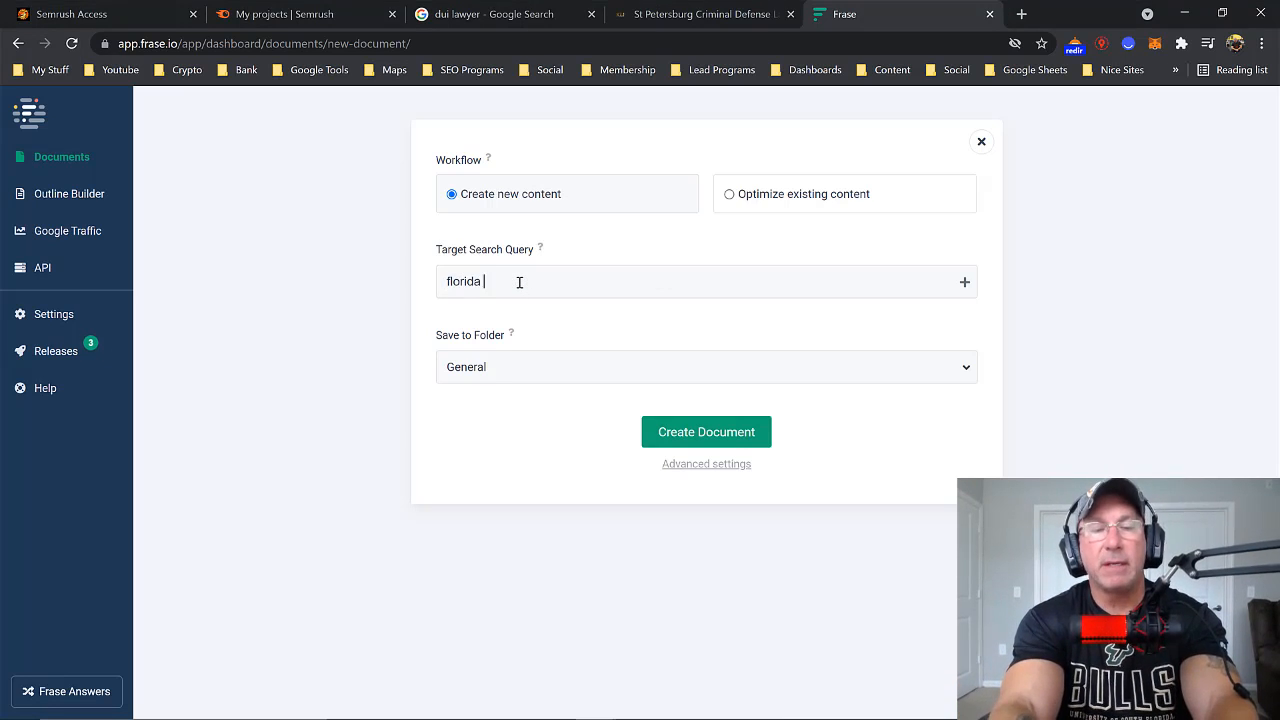
pyautogui.write('dui law')
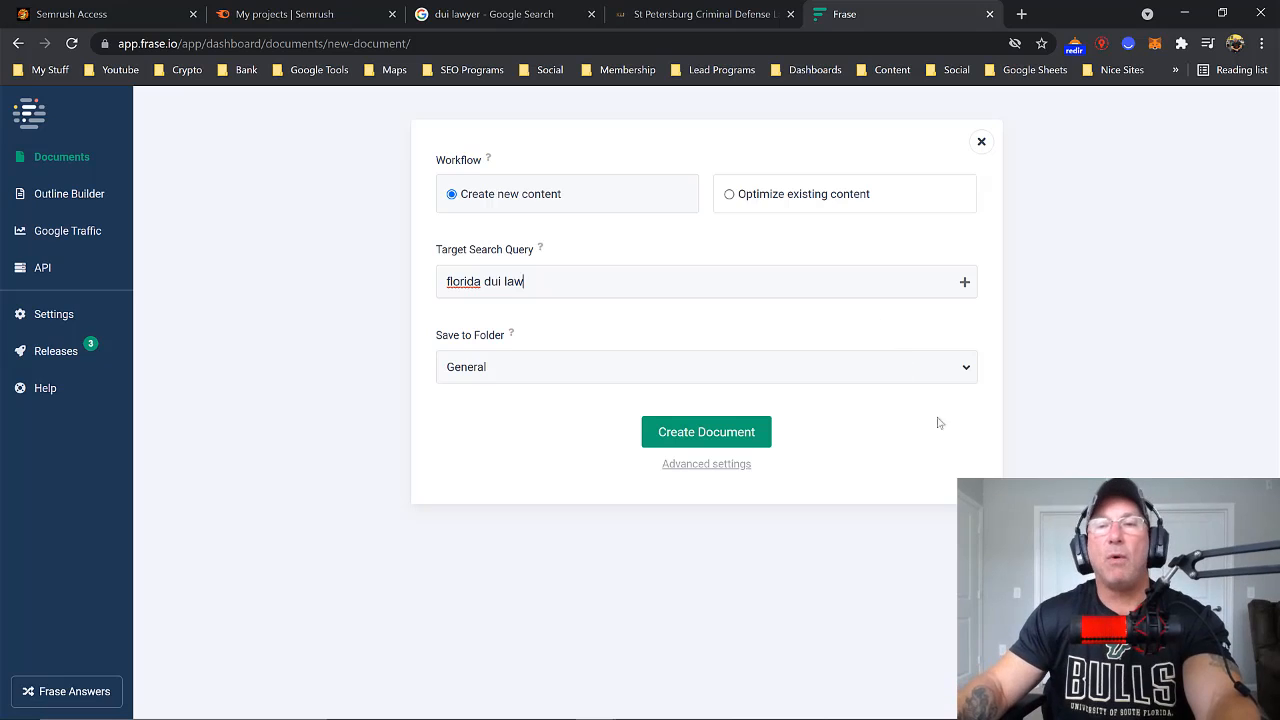
pyautogui.click(965, 368)
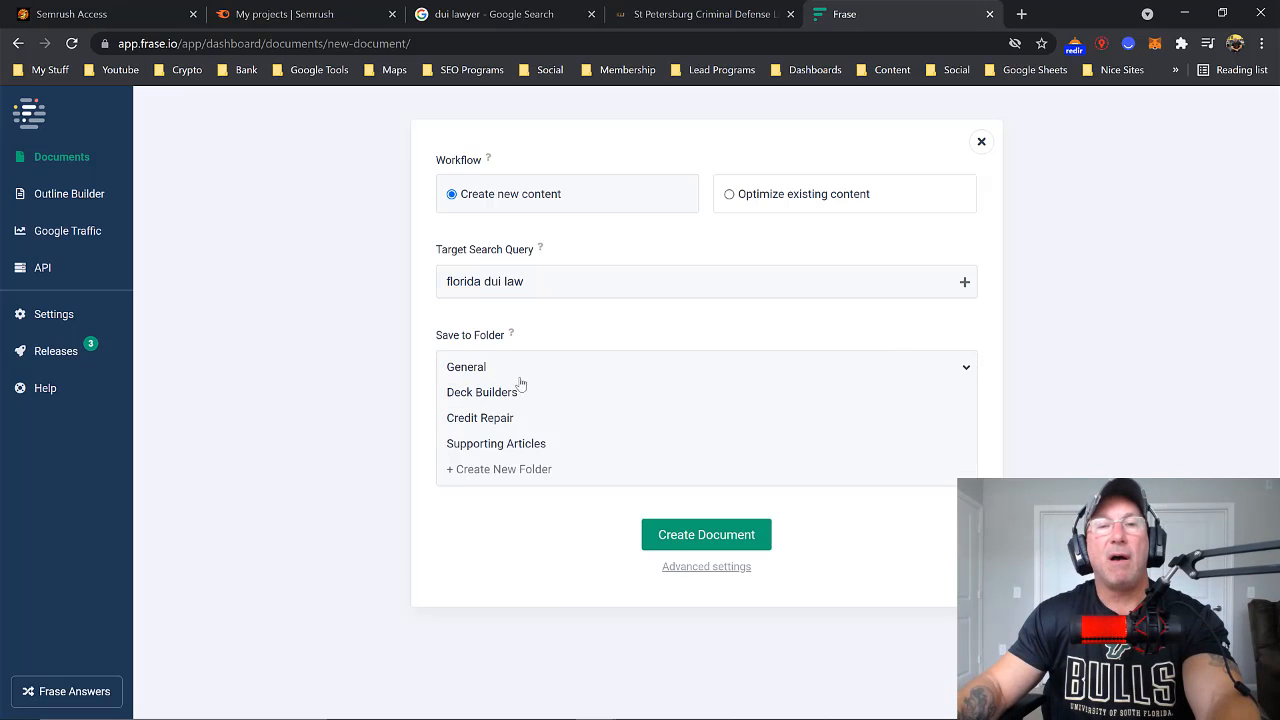
pyautogui.click(482, 370)
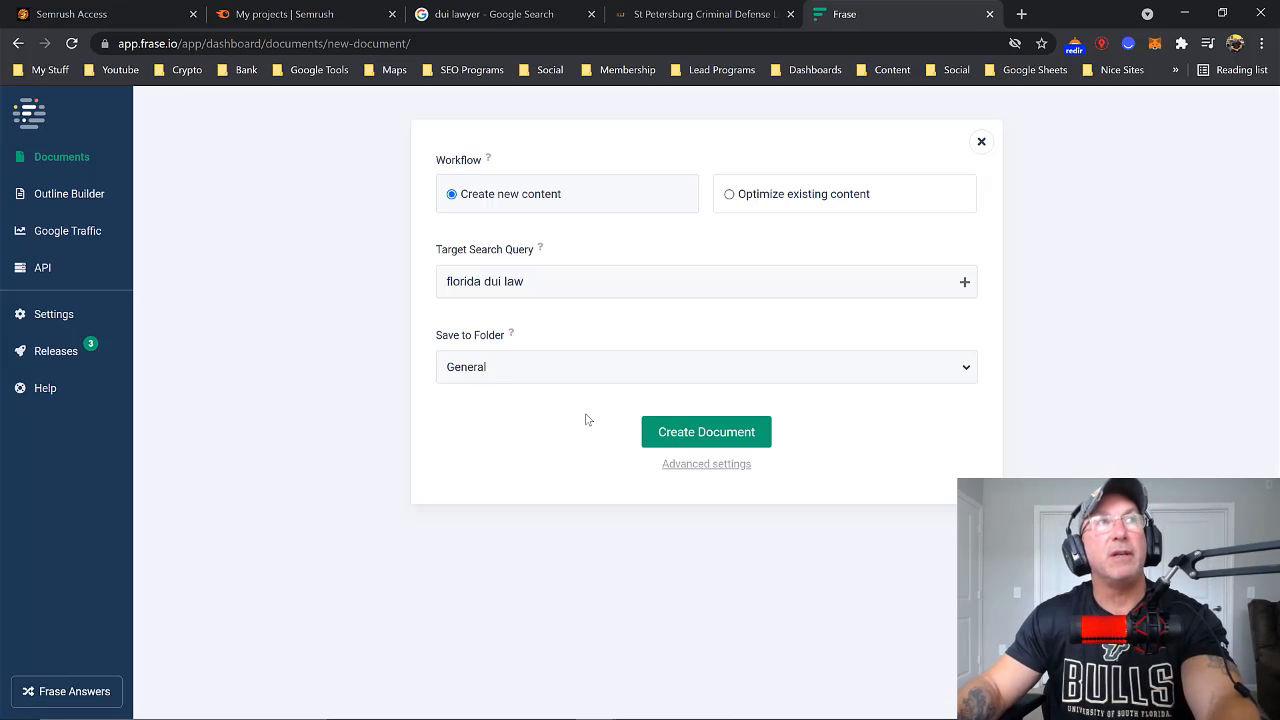
pyautogui.click(700, 431)
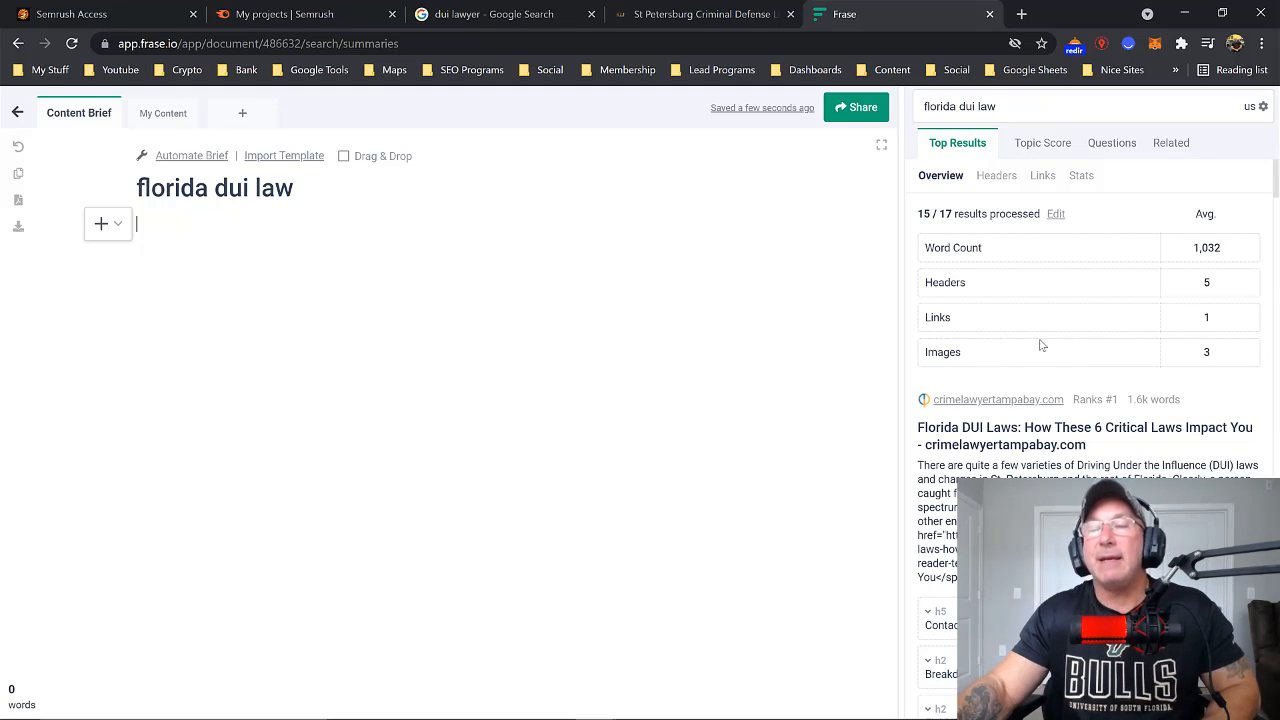
# Examine the top results overview for average word count, headers, links and images, plus the first-ranked page's headings
pyautogui.scroll(-2, 1040, 345)
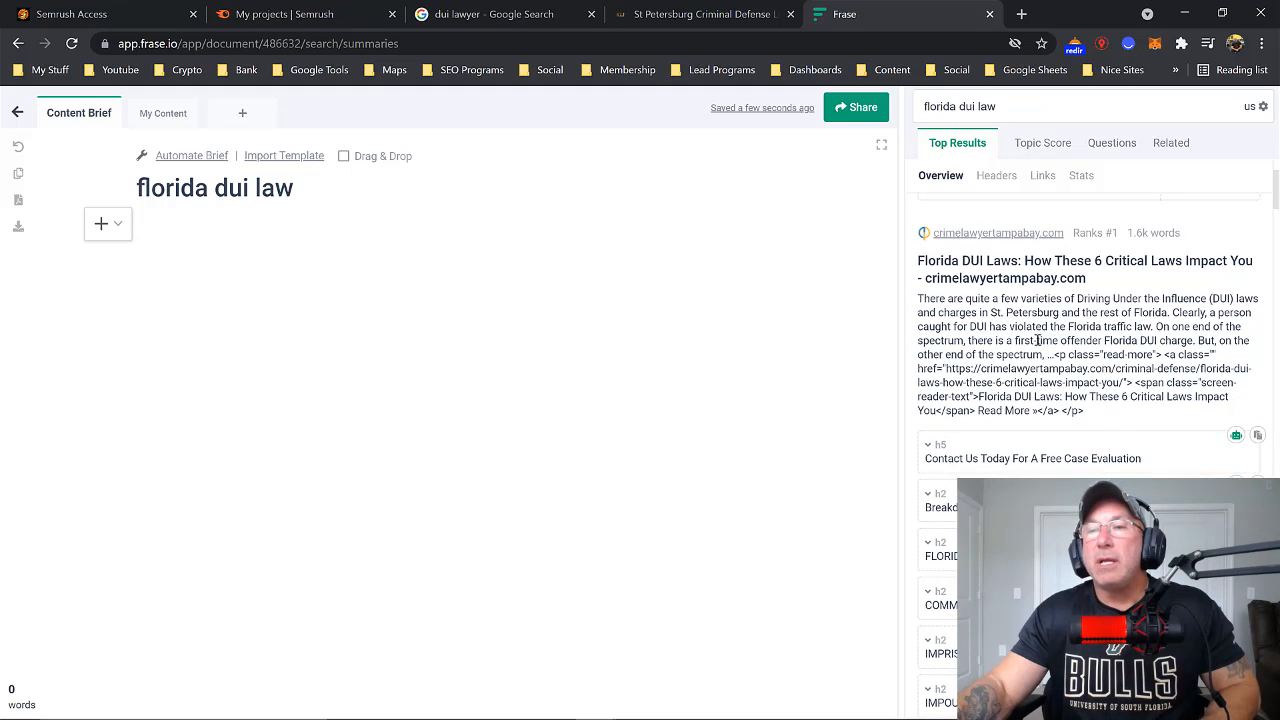
pyautogui.scroll(-2, 1037, 340)
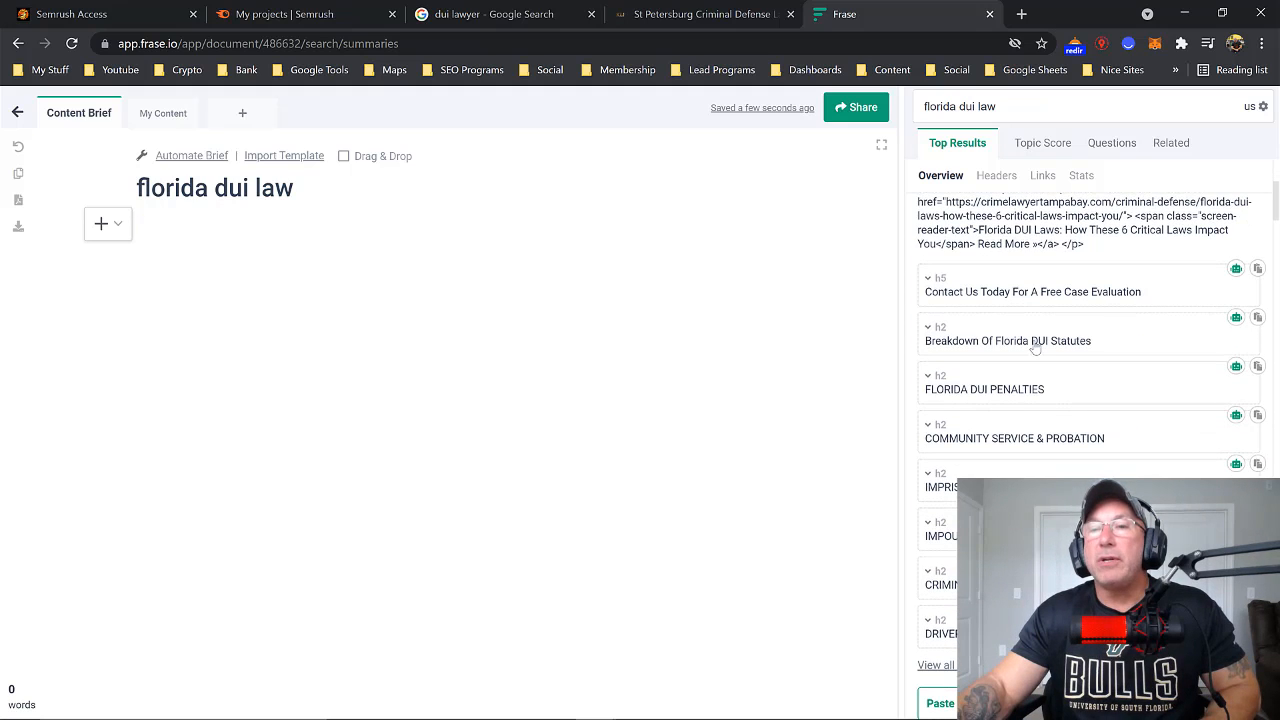
pyautogui.scroll(4, 1030, 343)
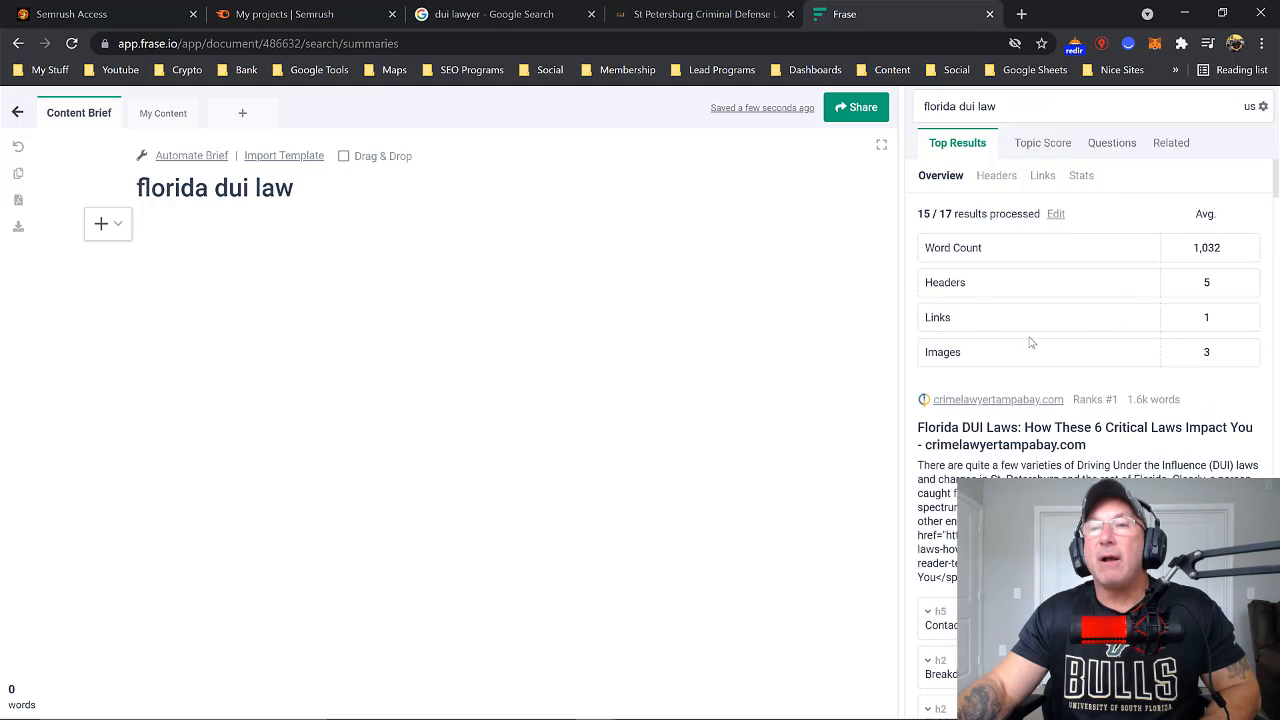
# Show the questions that ranking pages cover for "florida dui law" and place the text cursor in the empty content brief
pyautogui.scroll(-2, 1032, 343)
pyautogui.scroll(2, 1040, 260)
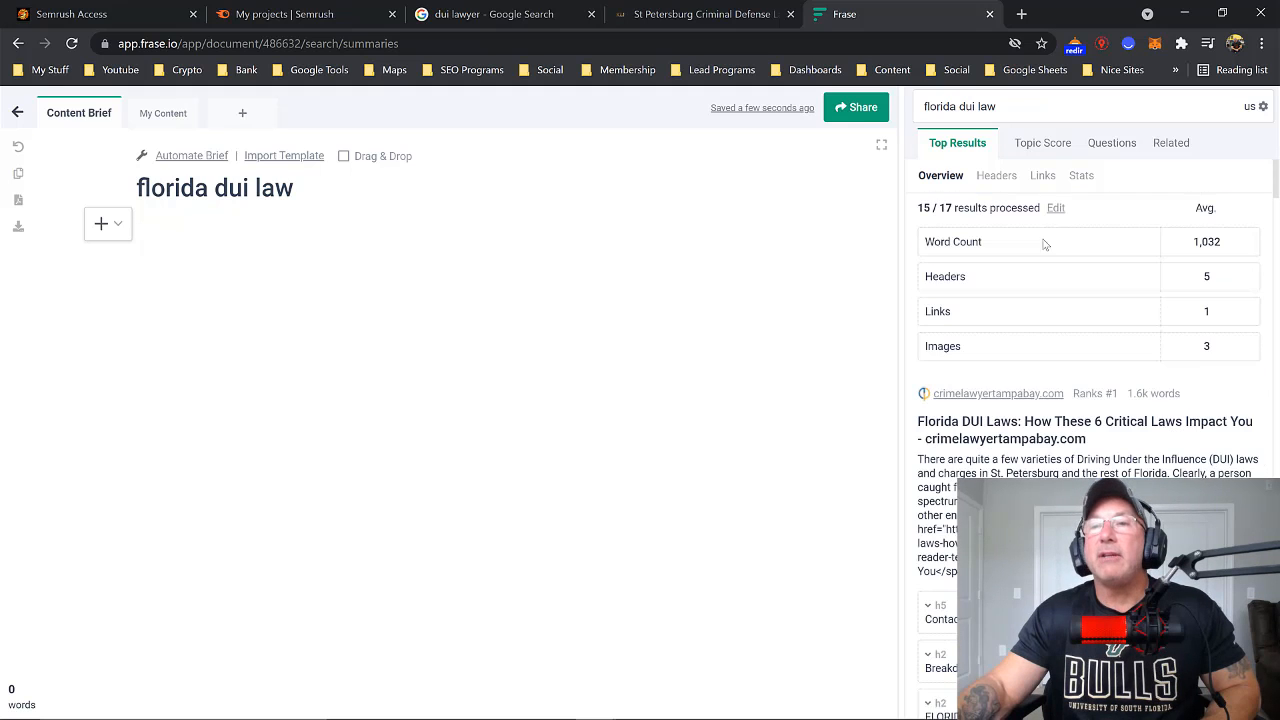
pyautogui.click(1122, 186)
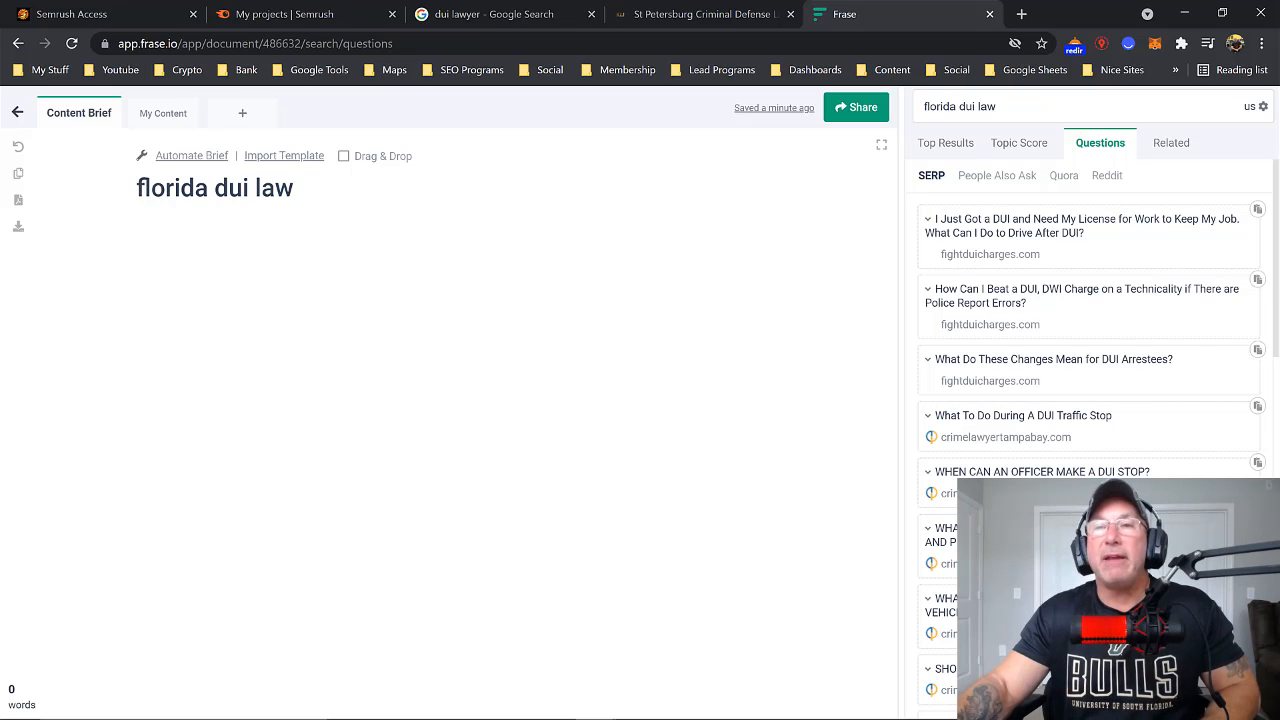
pyautogui.click(820, 188)
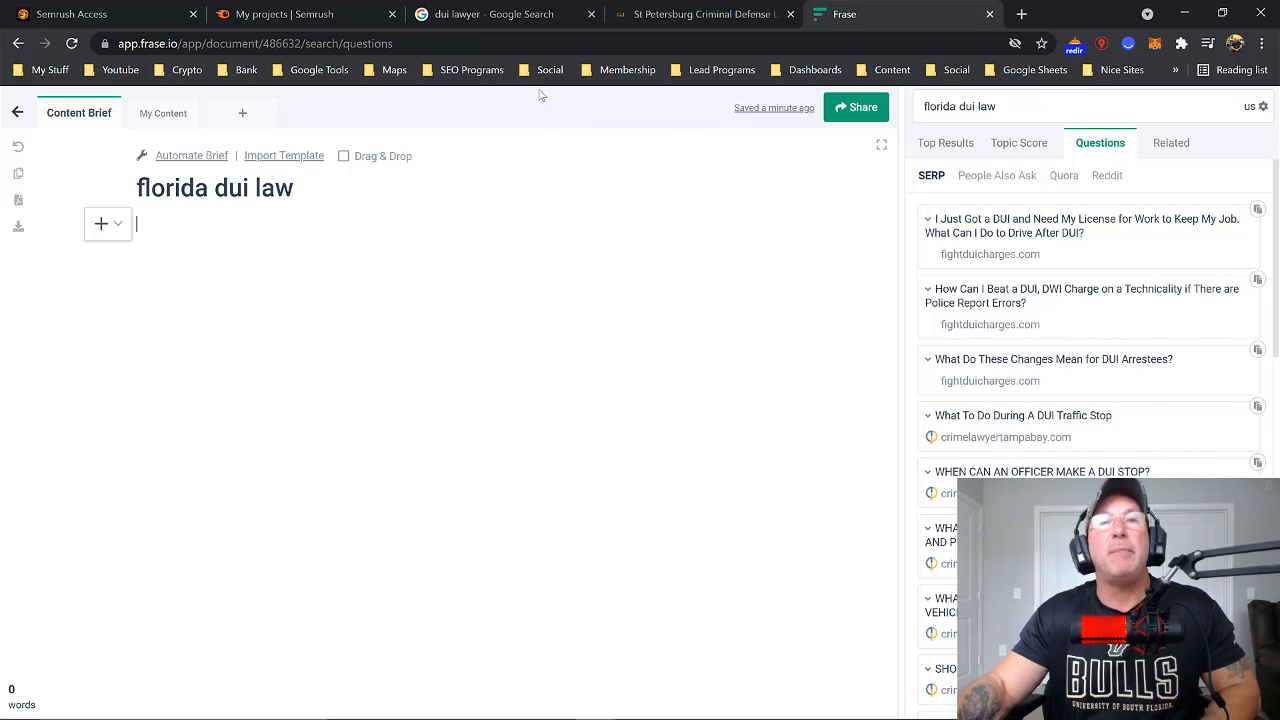
pyautogui.click(466, 18)
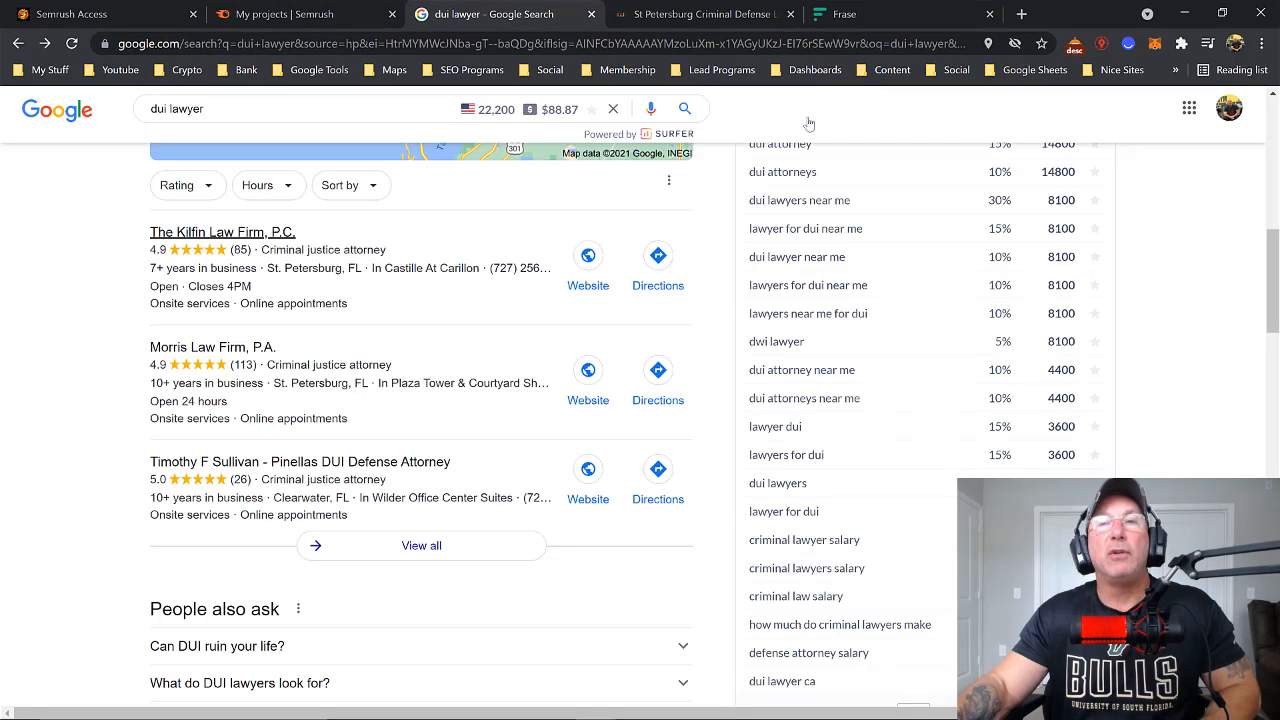
pyautogui.click(862, 16)
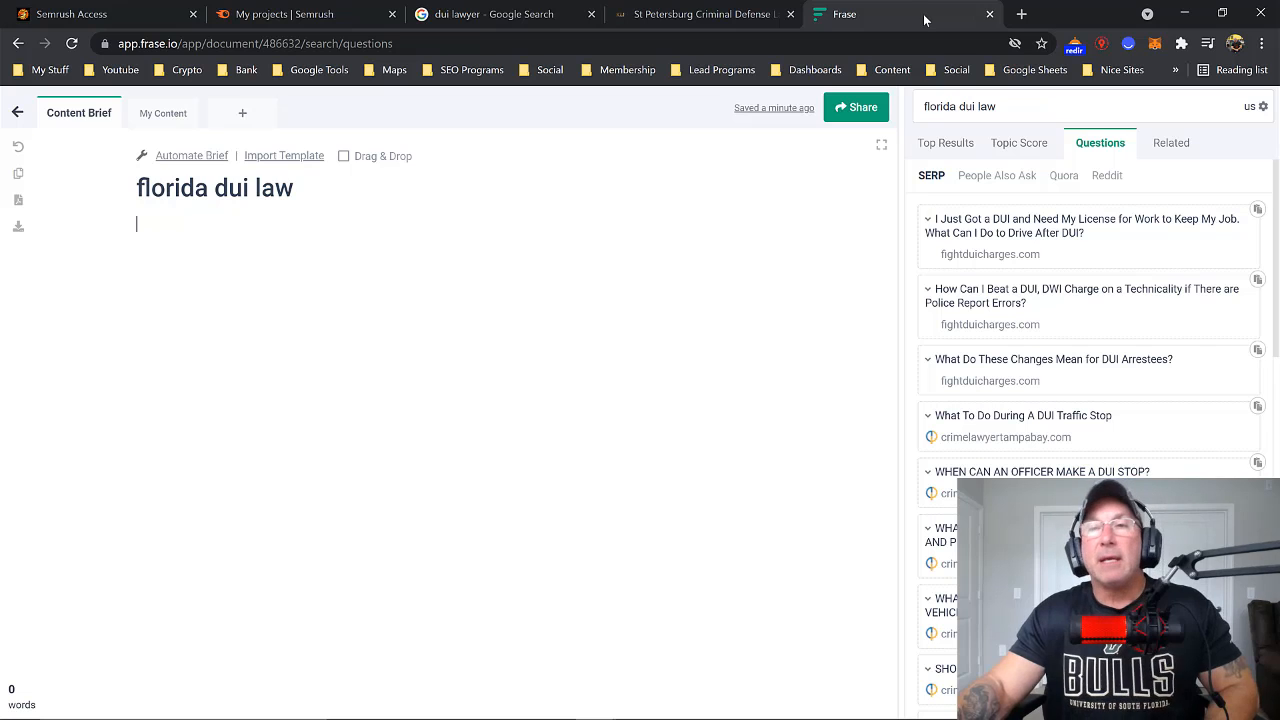
# Open iwriter.com in a new browser tab
pyautogui.click(1021, 14)
pyautogui.click(829, 43)
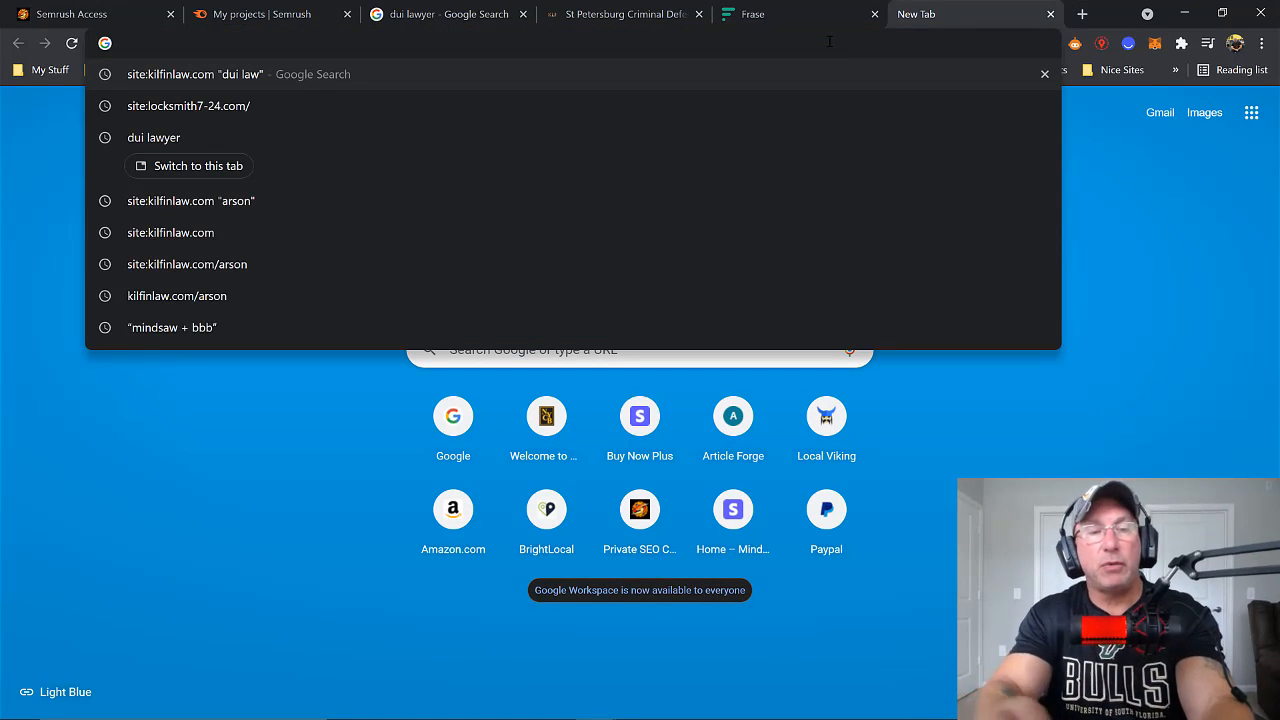
pyautogui.write('iwriter.com')
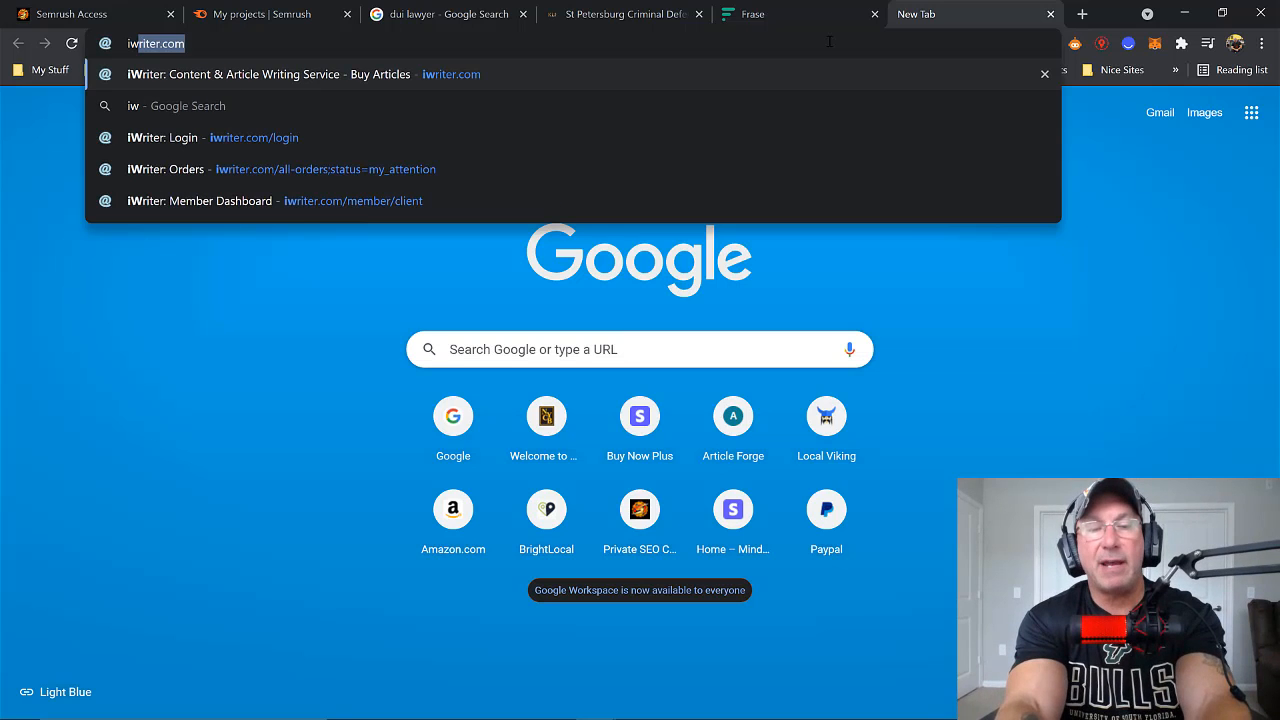
pyautogui.press('Return')
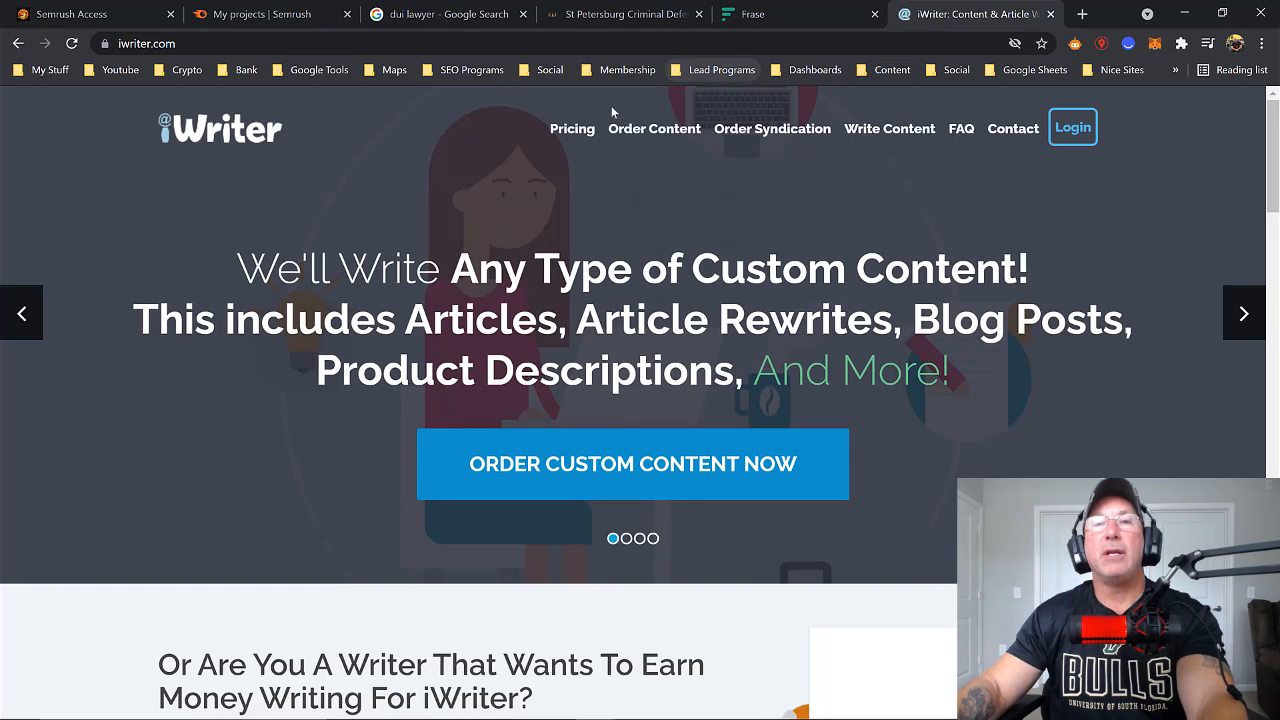
# Open iWriter's content pricing and compare the per-article rates by word count across the Standard, Premium, Elite and Elite Plus tiers
pyautogui.click(572, 128)
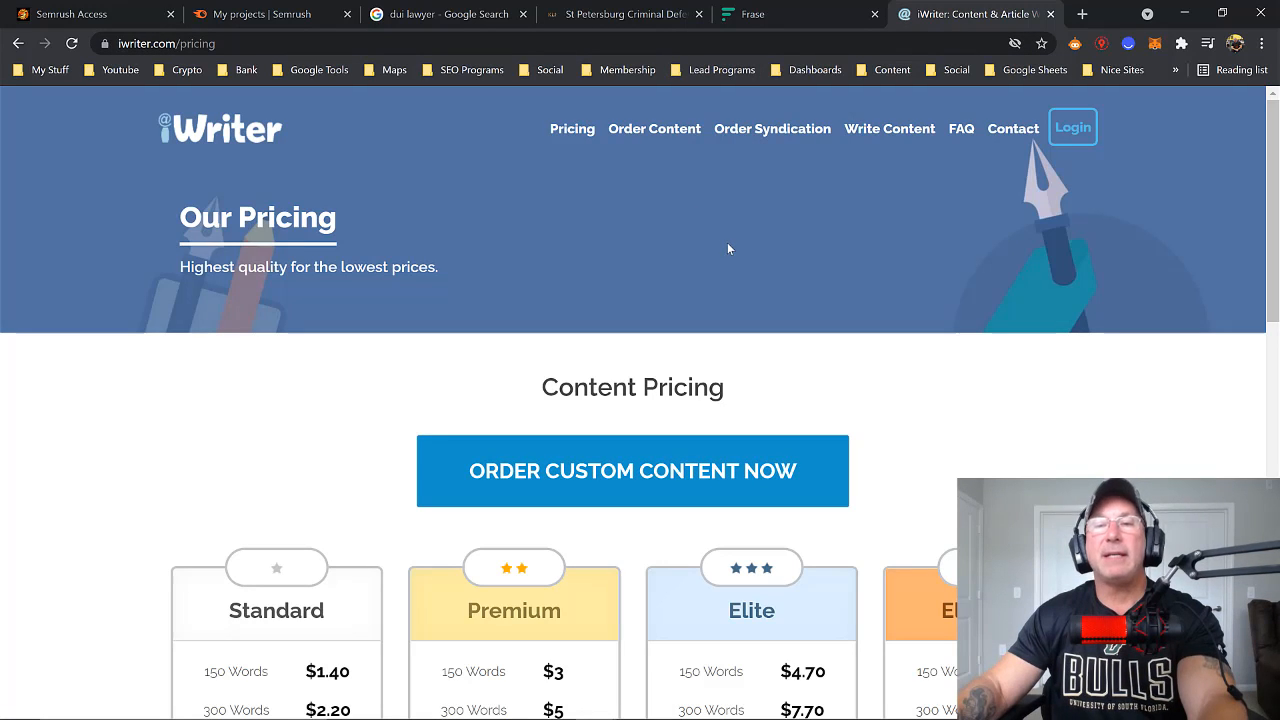
pyautogui.scroll(-4, 725, 261)
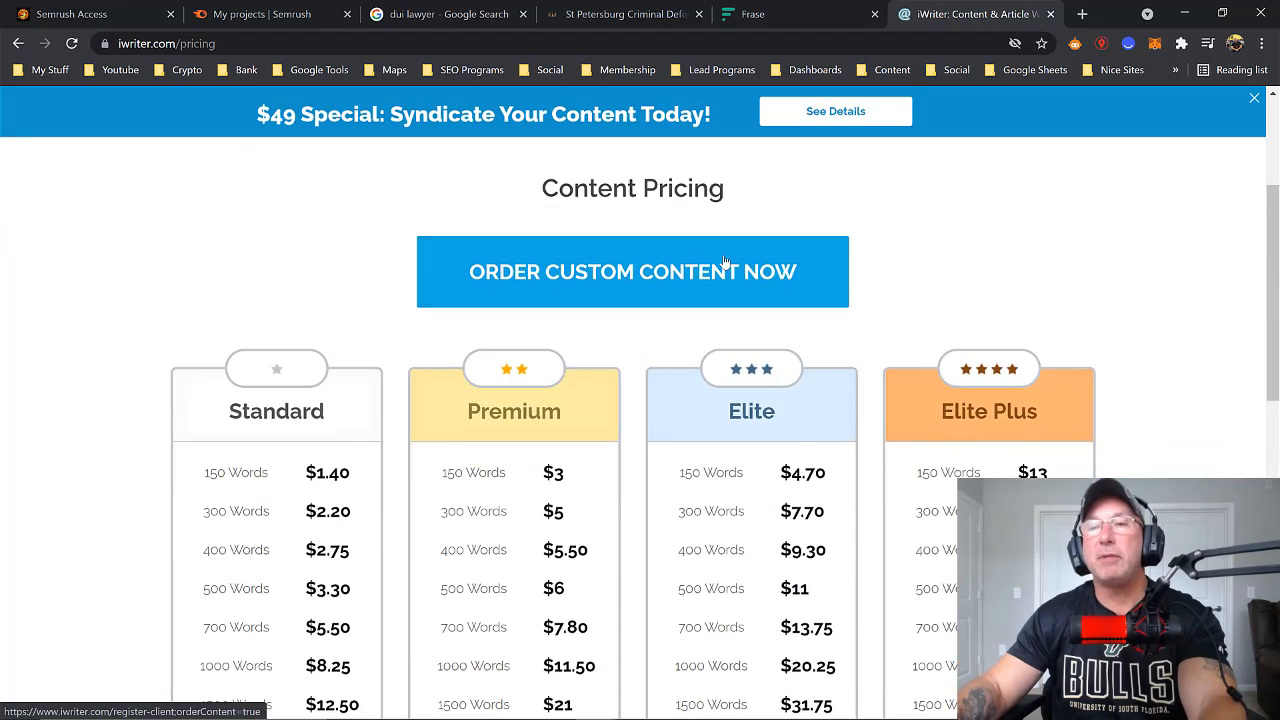
pyautogui.scroll(-3, 725, 261)
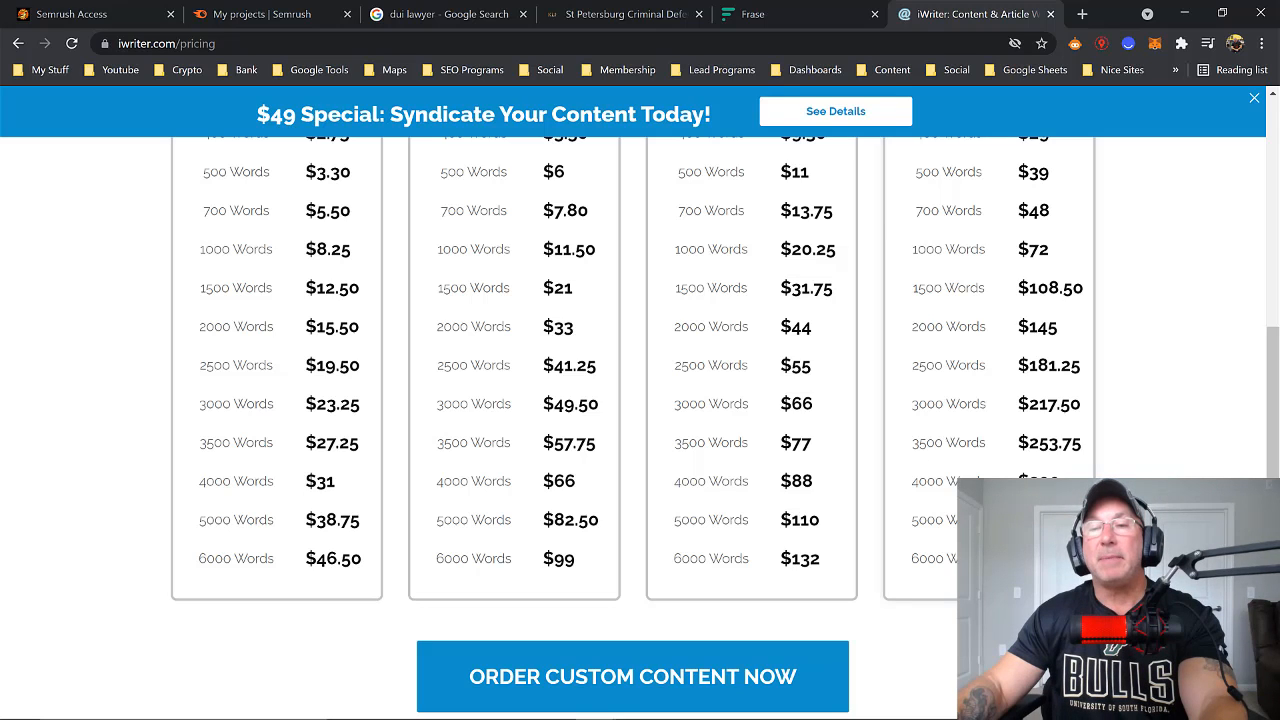
pyautogui.scroll(3, 937, 474)
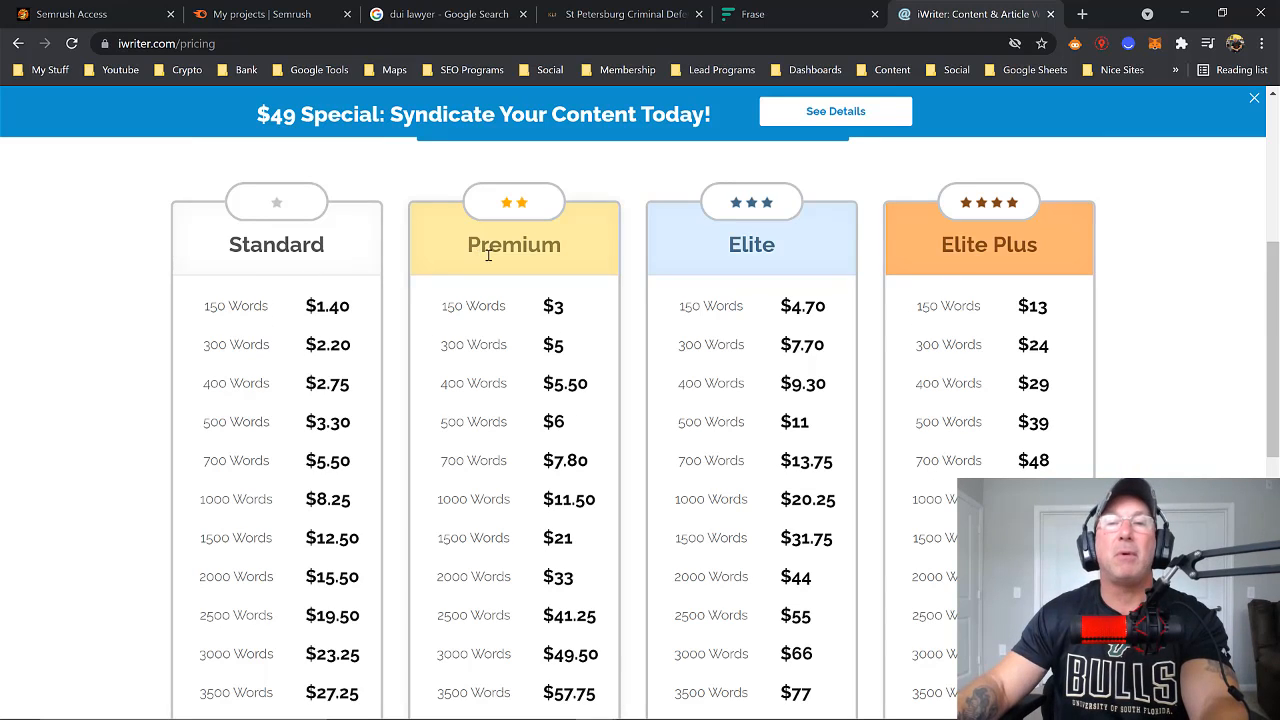
pyautogui.scroll(-5, 490, 264)
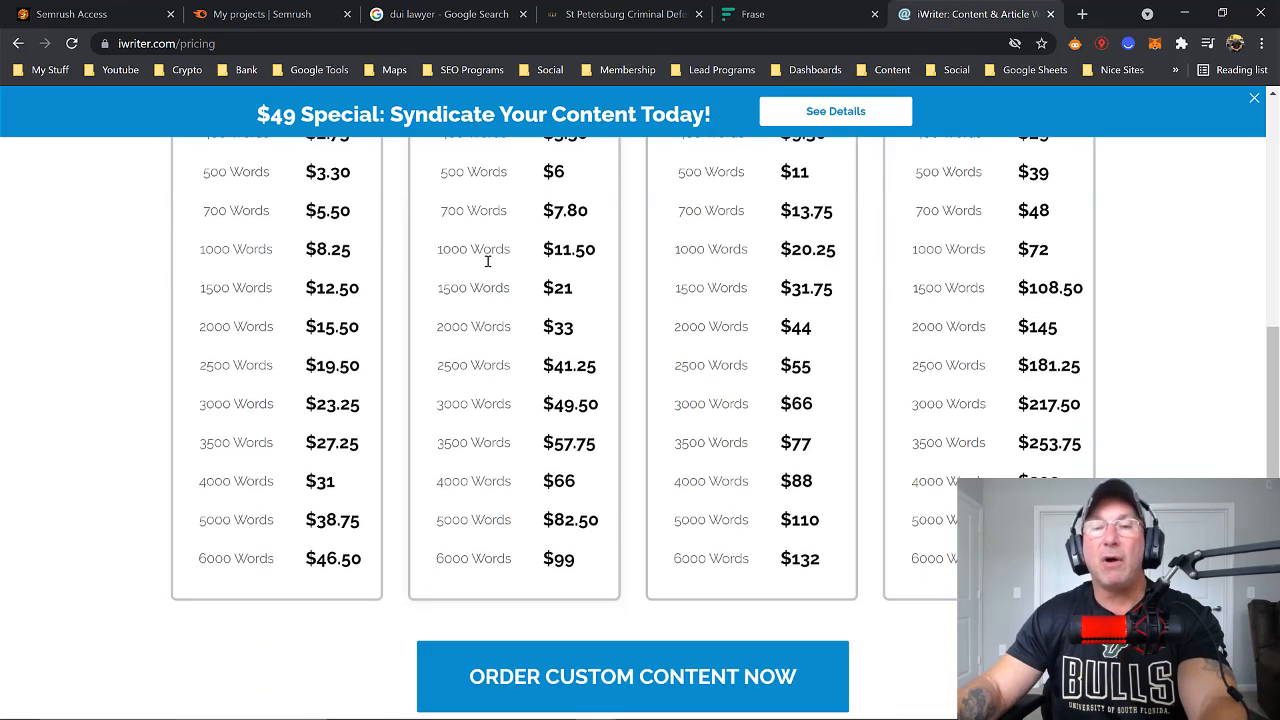
pyautogui.scroll(1, 487, 268)
pyautogui.scroll(3, 487, 268)
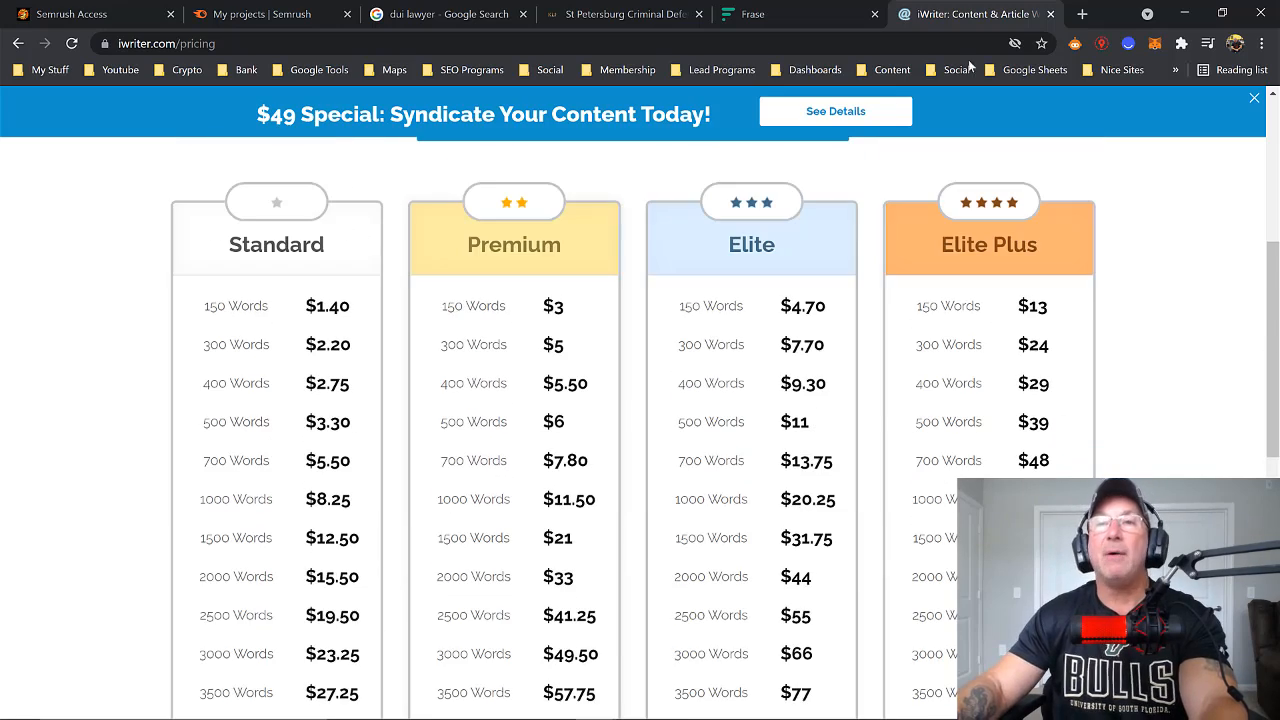
# Open conversion.ai in another new browser tab
pyautogui.click(1082, 14)
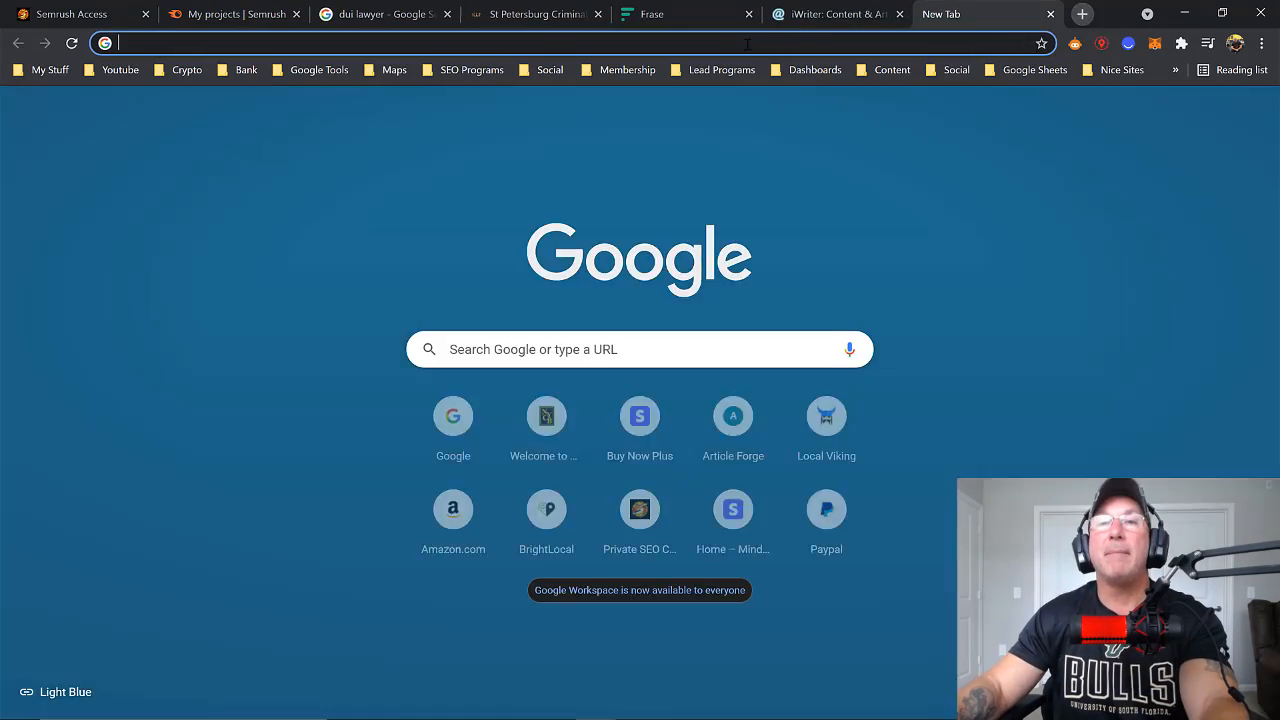
pyautogui.write('c')
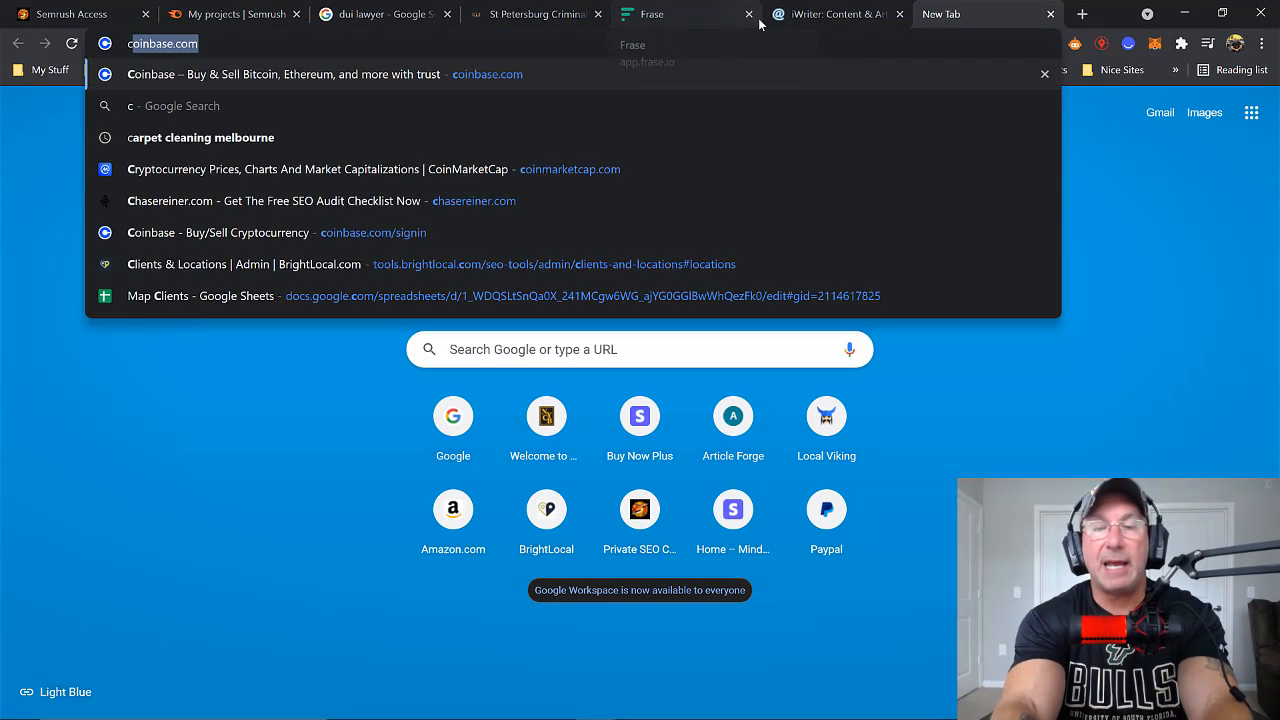
pyautogui.write('on')
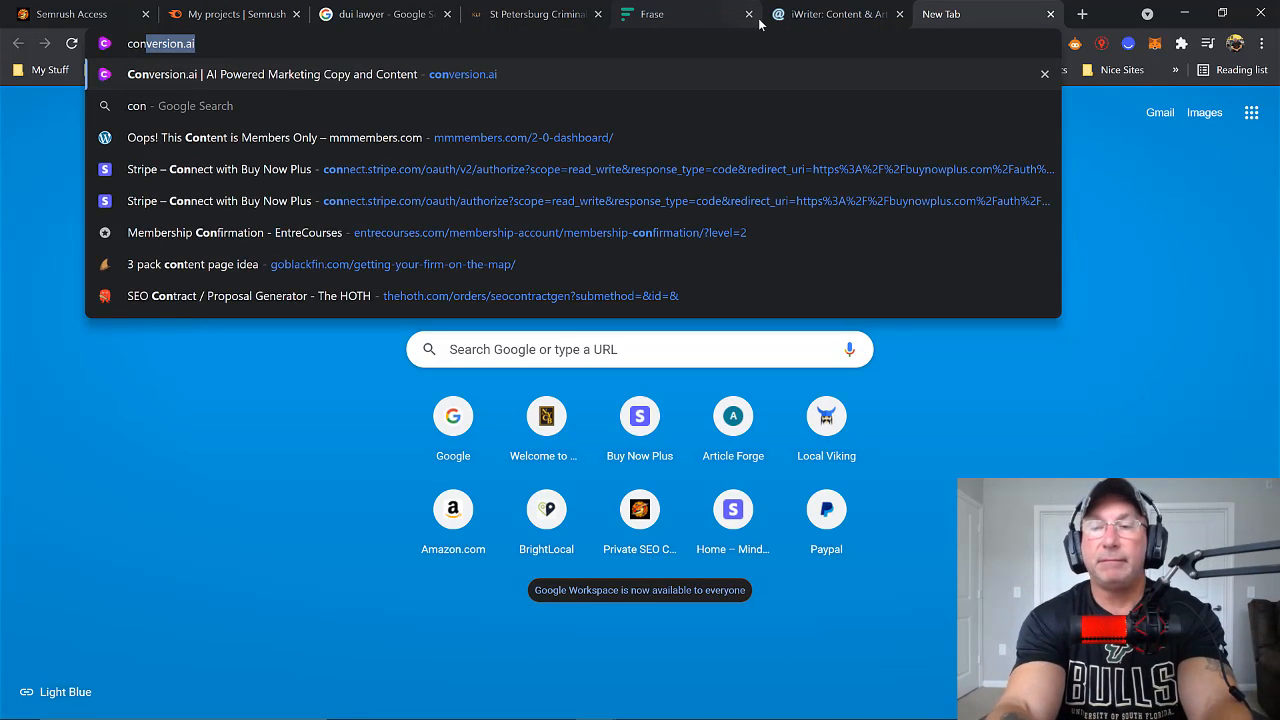
pyautogui.press('Return')
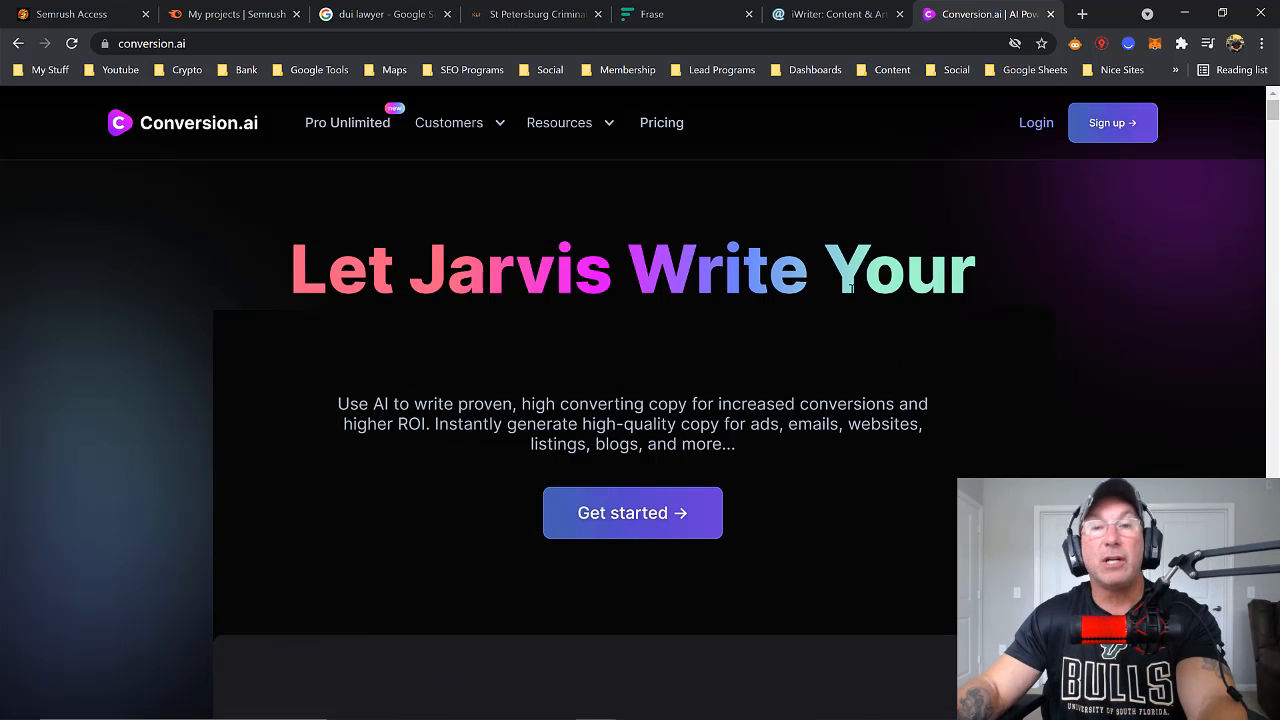
# Go back to the iWriter pricing page and check the Elite Plus rates for longer articles
pyautogui.click(850, 13)
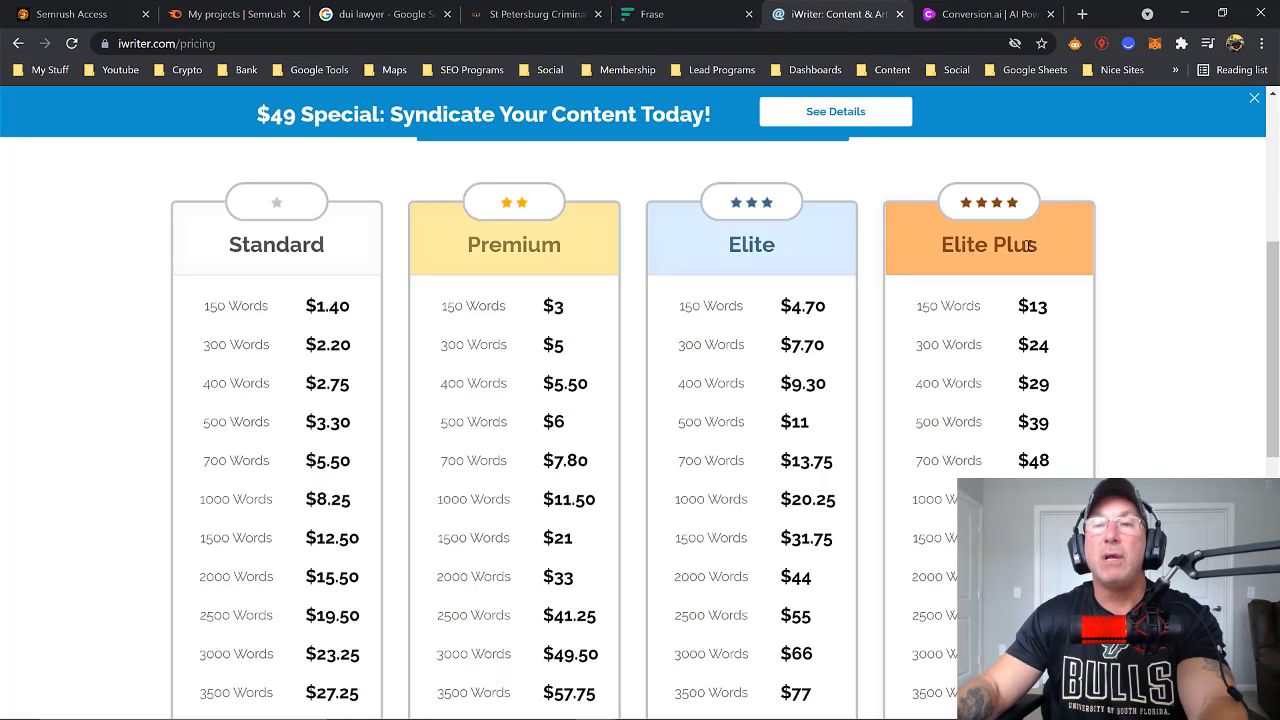
pyautogui.scroll(-3, 1030, 263)
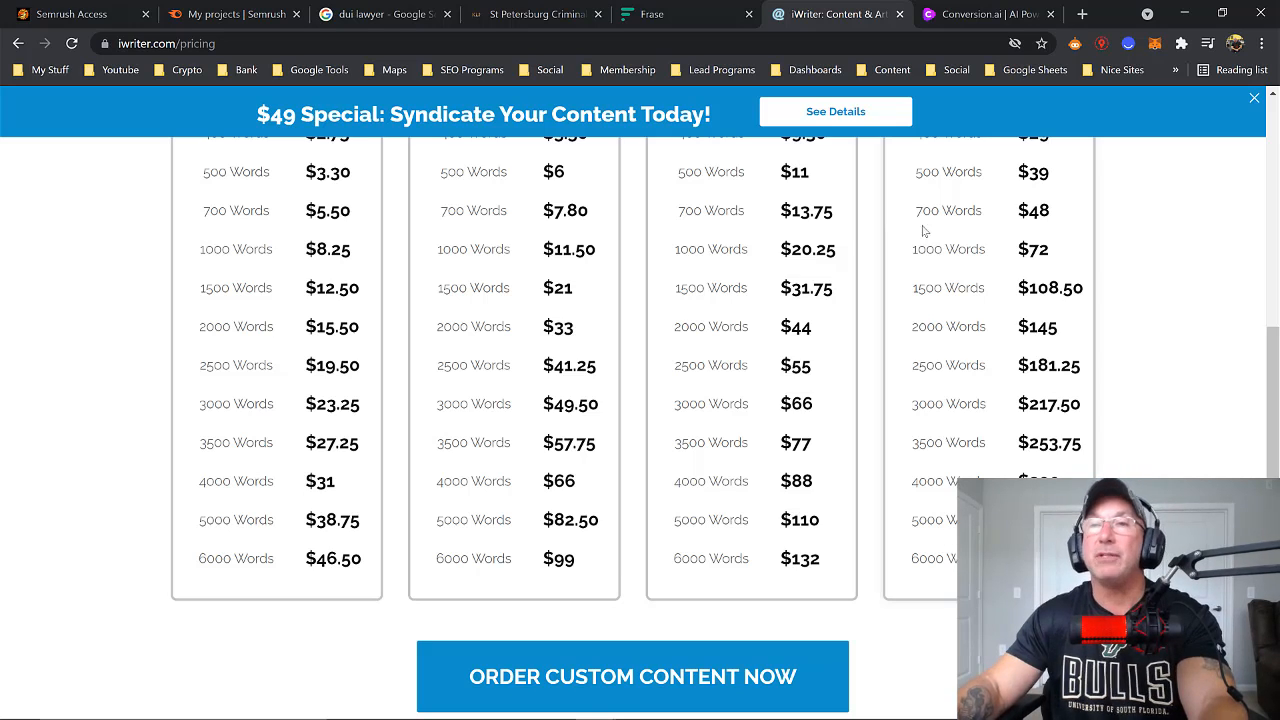
# Return to the Conversion.ai homepage and review its testimonials, AI copywriting features, target audiences and how-it-works section, ending back at the page's opening
pyautogui.click(969, 14)
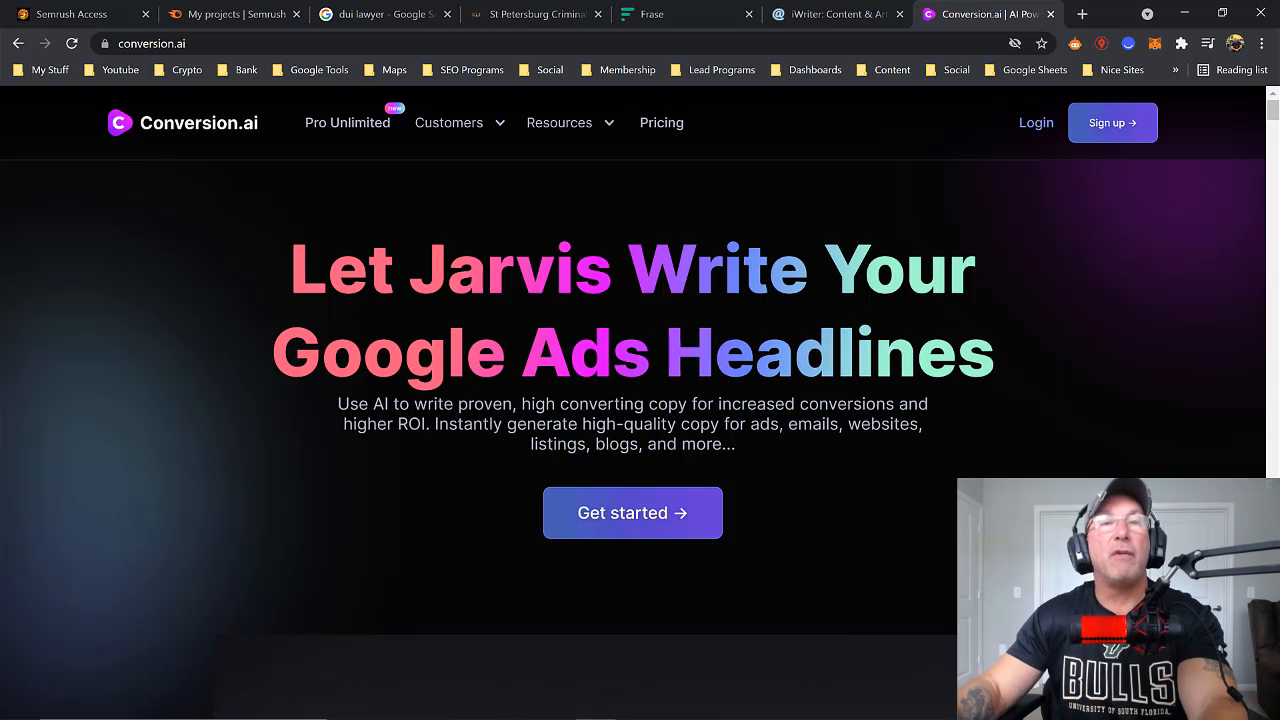
pyautogui.scroll(-3, 850, 308)
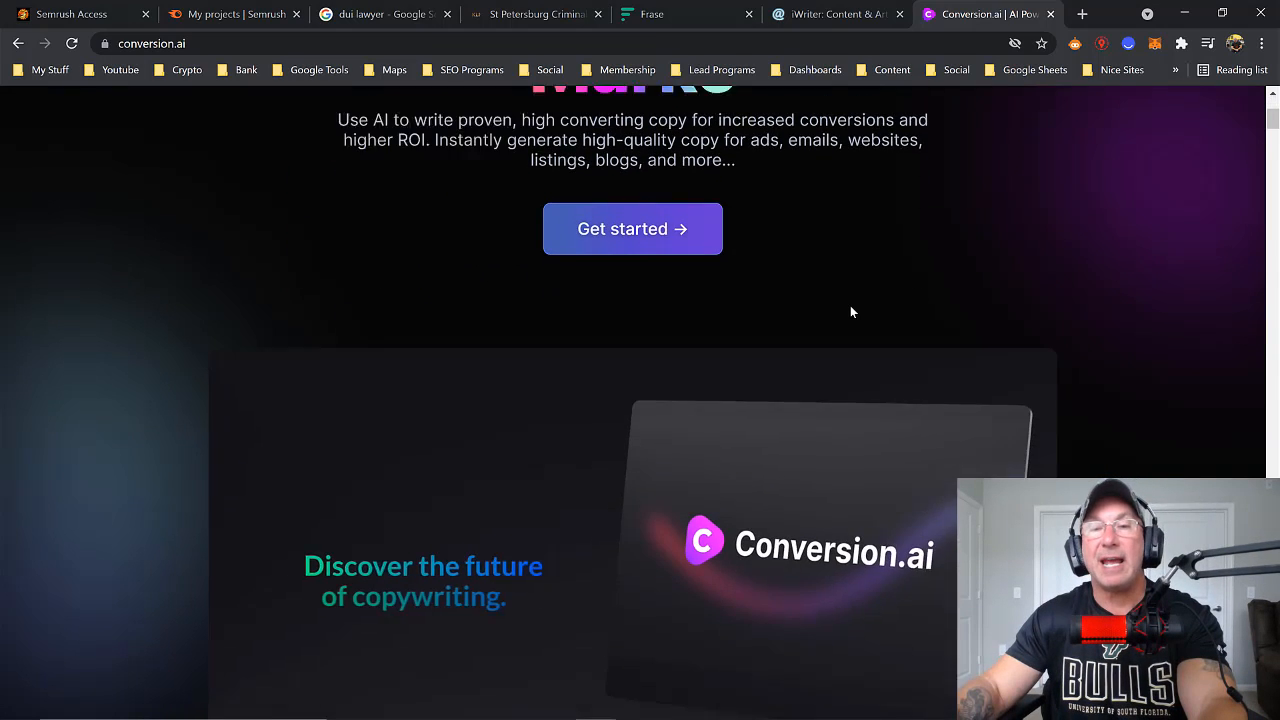
pyautogui.scroll(-1, 850, 312)
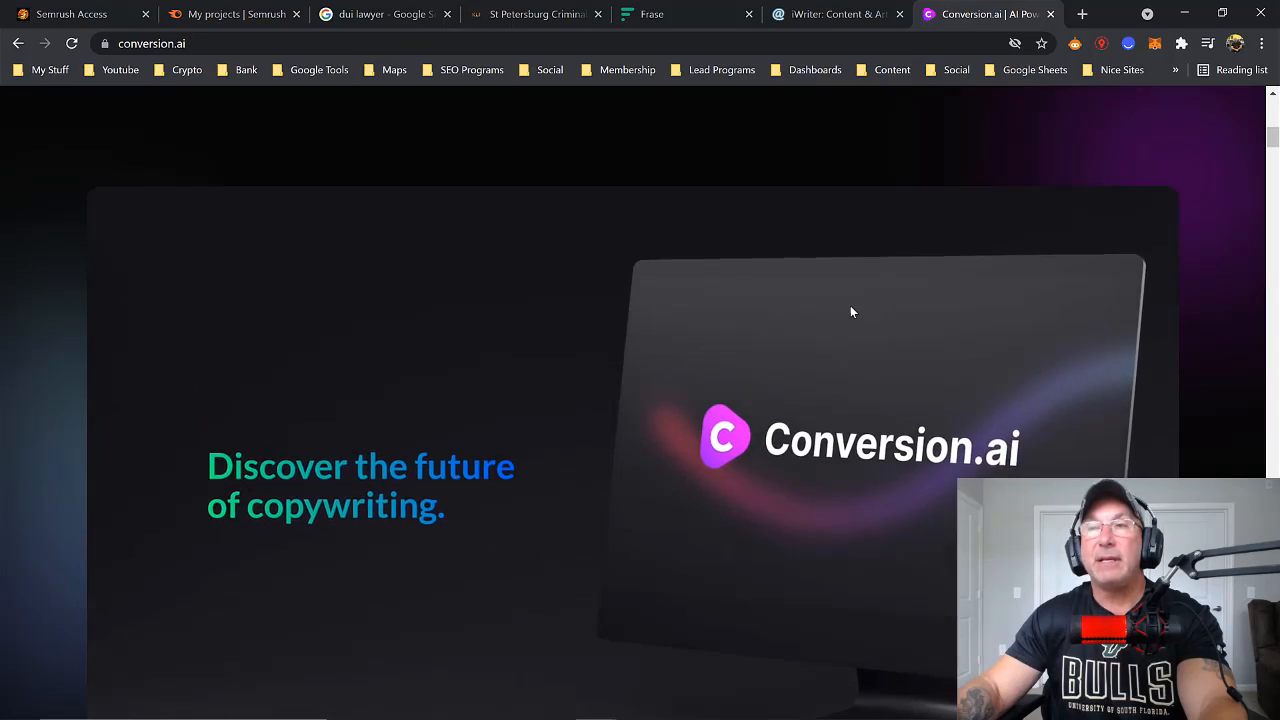
pyautogui.scroll(-10, 851, 310)
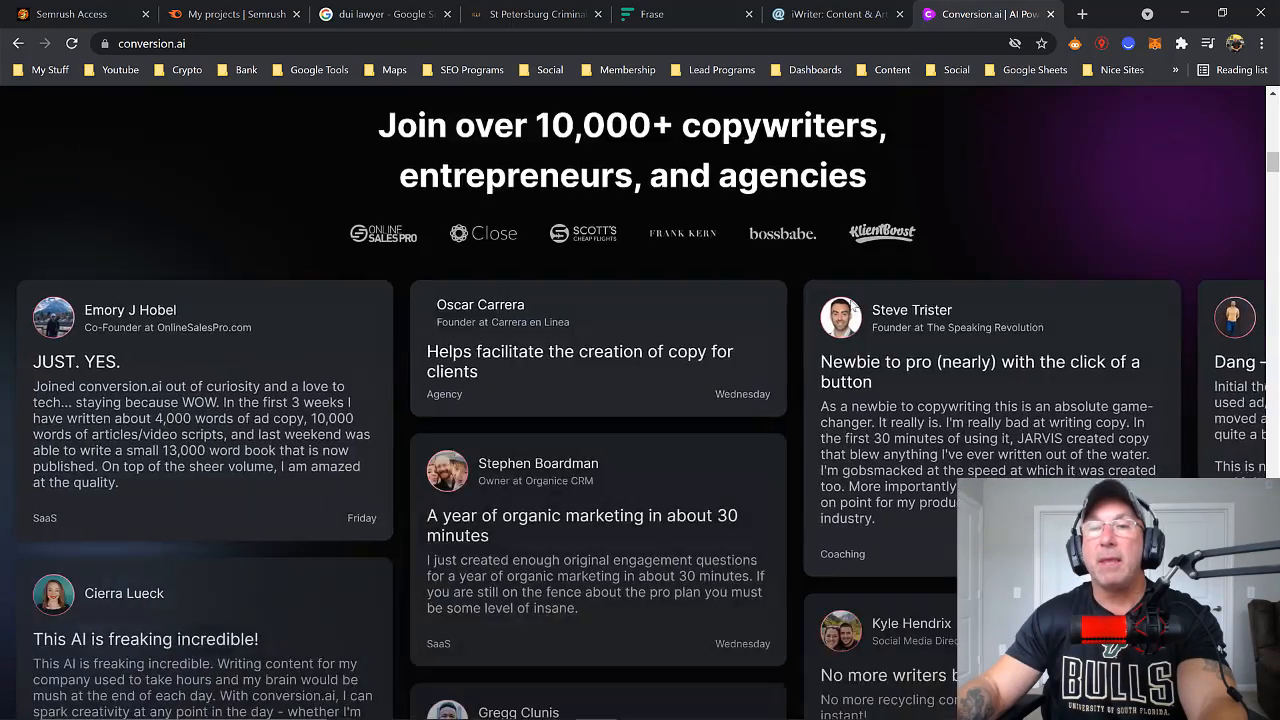
pyautogui.scroll(-6, 850, 305)
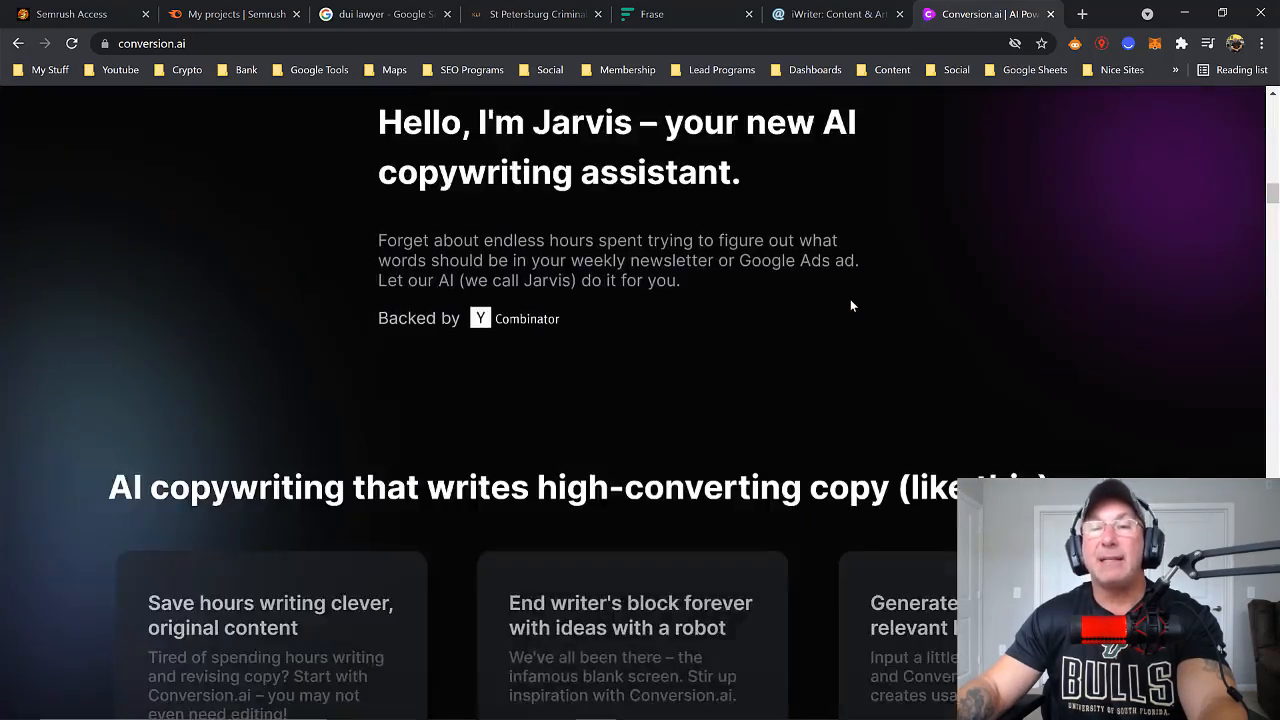
pyautogui.scroll(-6, 851, 305)
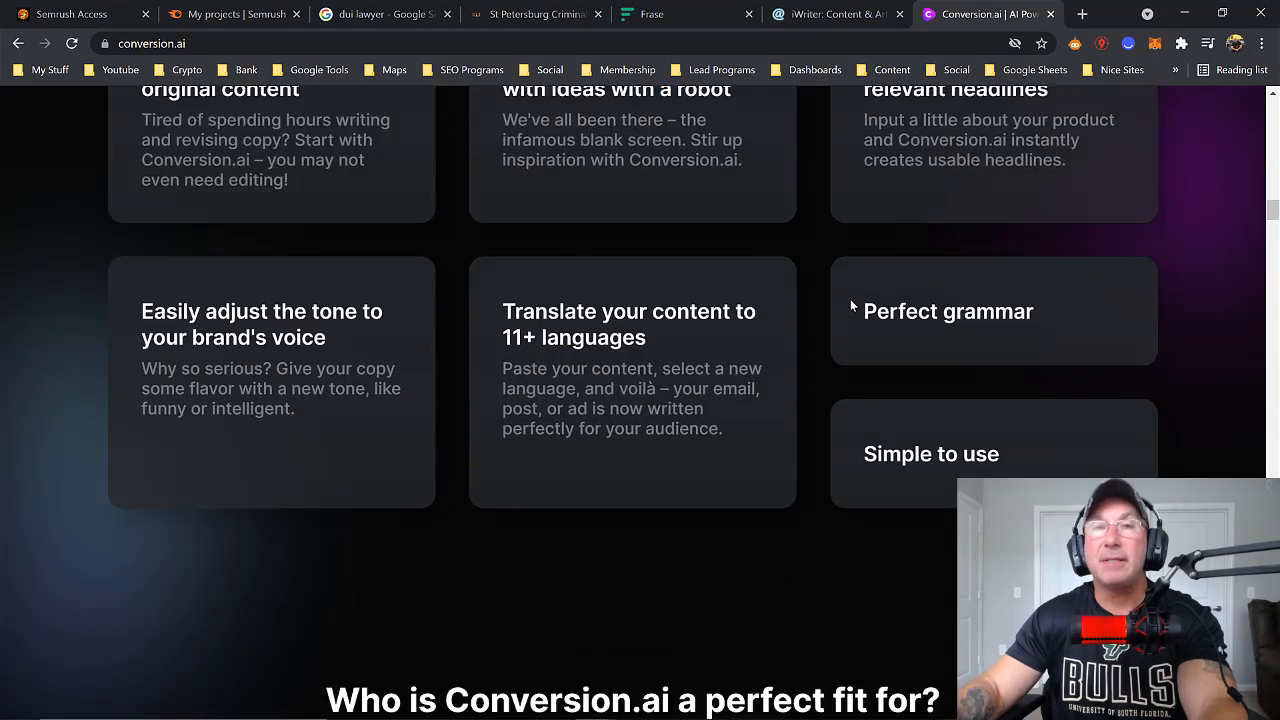
pyautogui.scroll(-7, 851, 305)
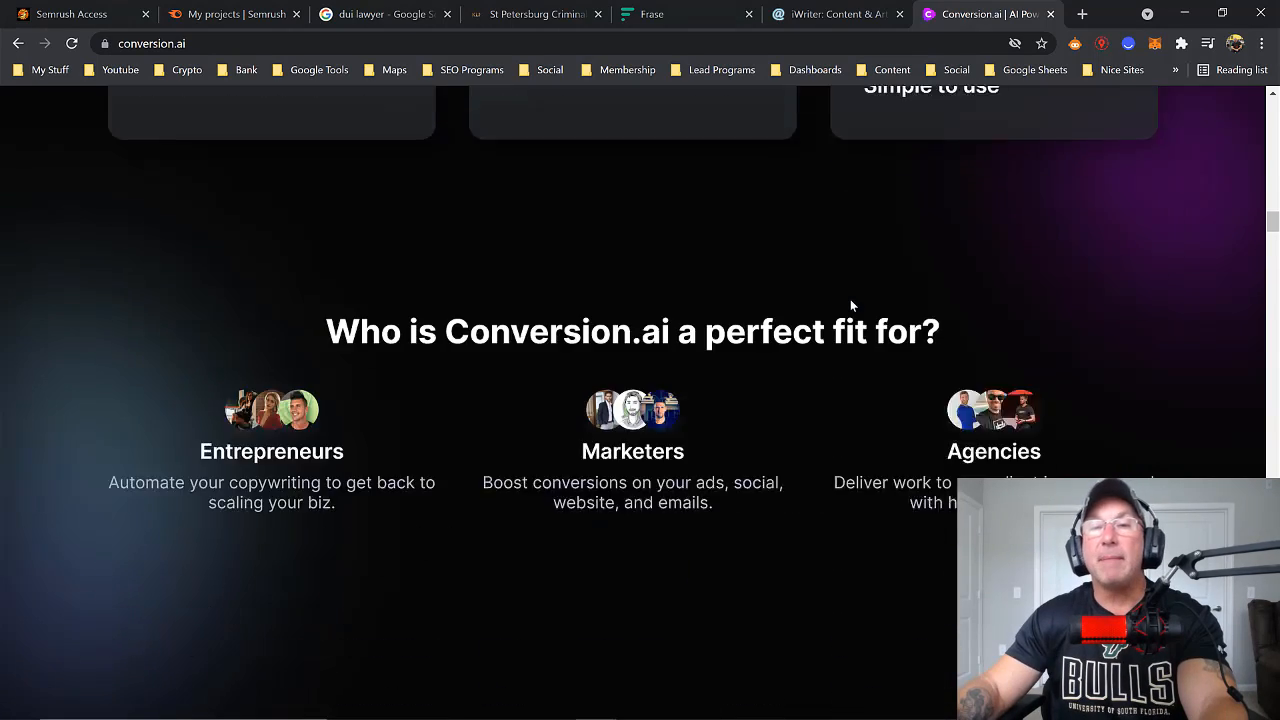
pyautogui.scroll(-6, 851, 301)
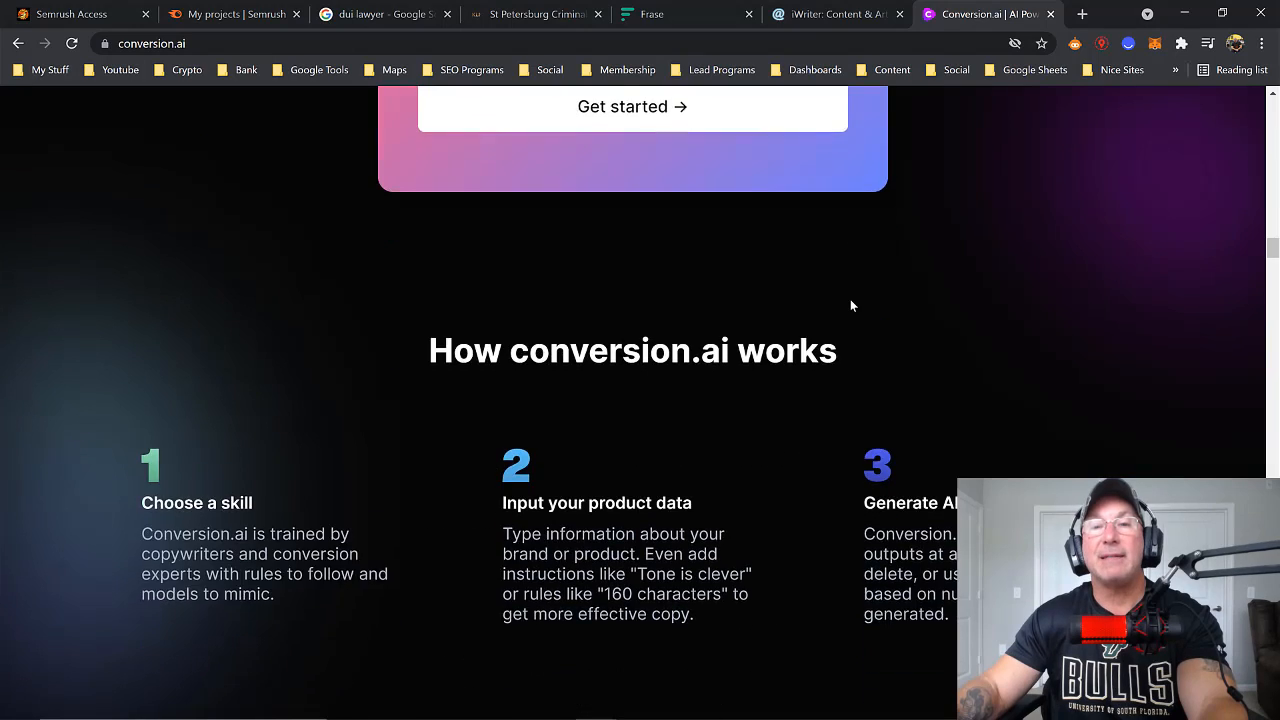
pyautogui.scroll(6, 848, 298)
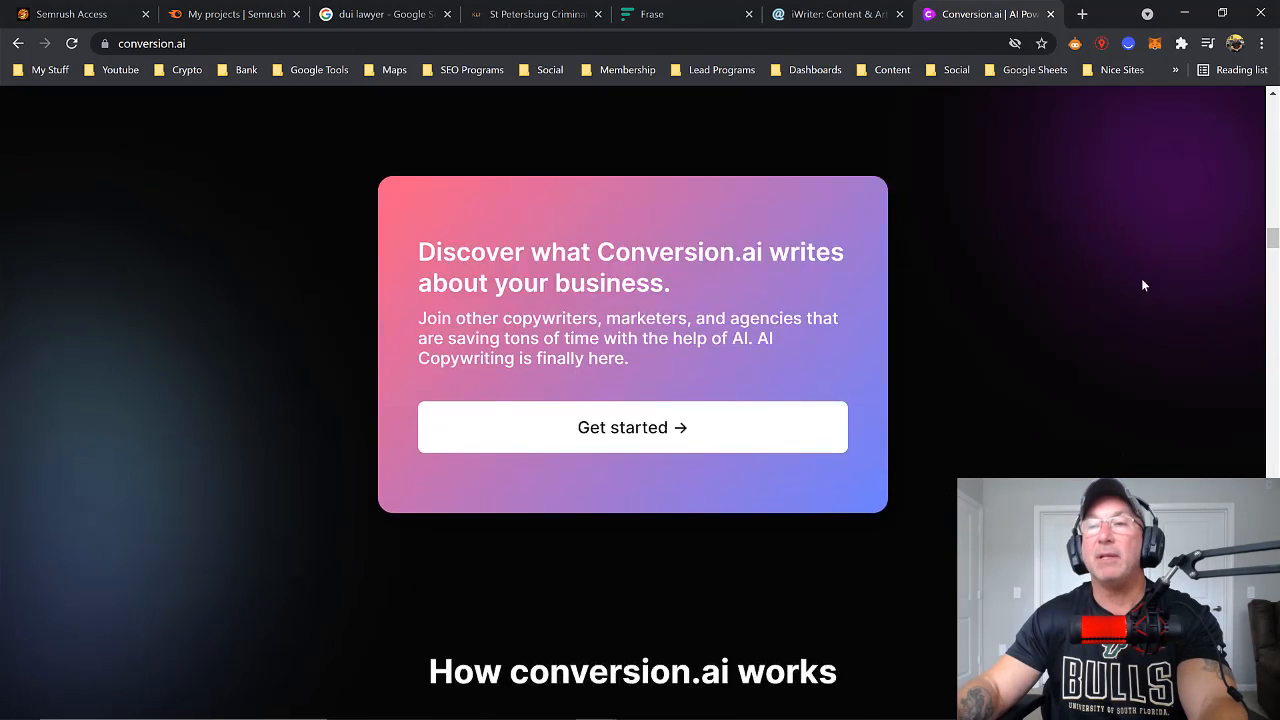
pyautogui.moveTo(1274, 240); pyautogui.dragTo(1200, 70)
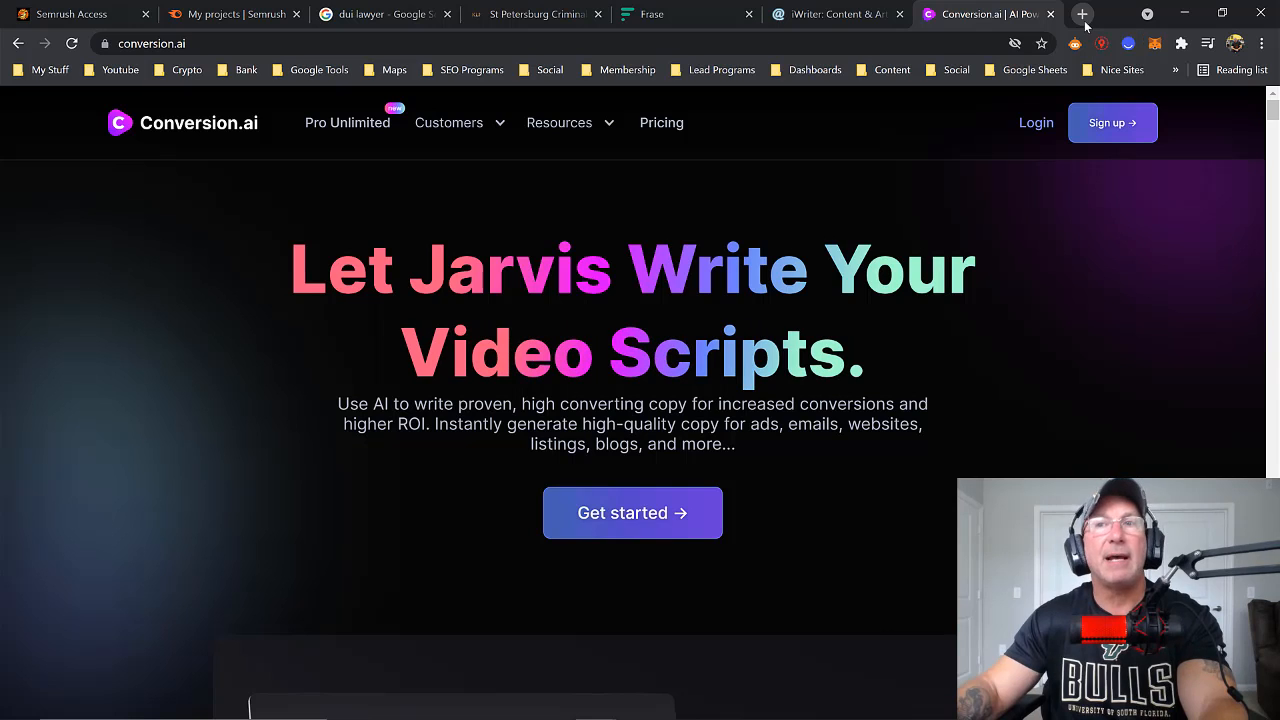
# Switch back to the Frase document for "florida dui law" and examine the list of SERP questions from competing pages
pyautogui.click(690, 14)
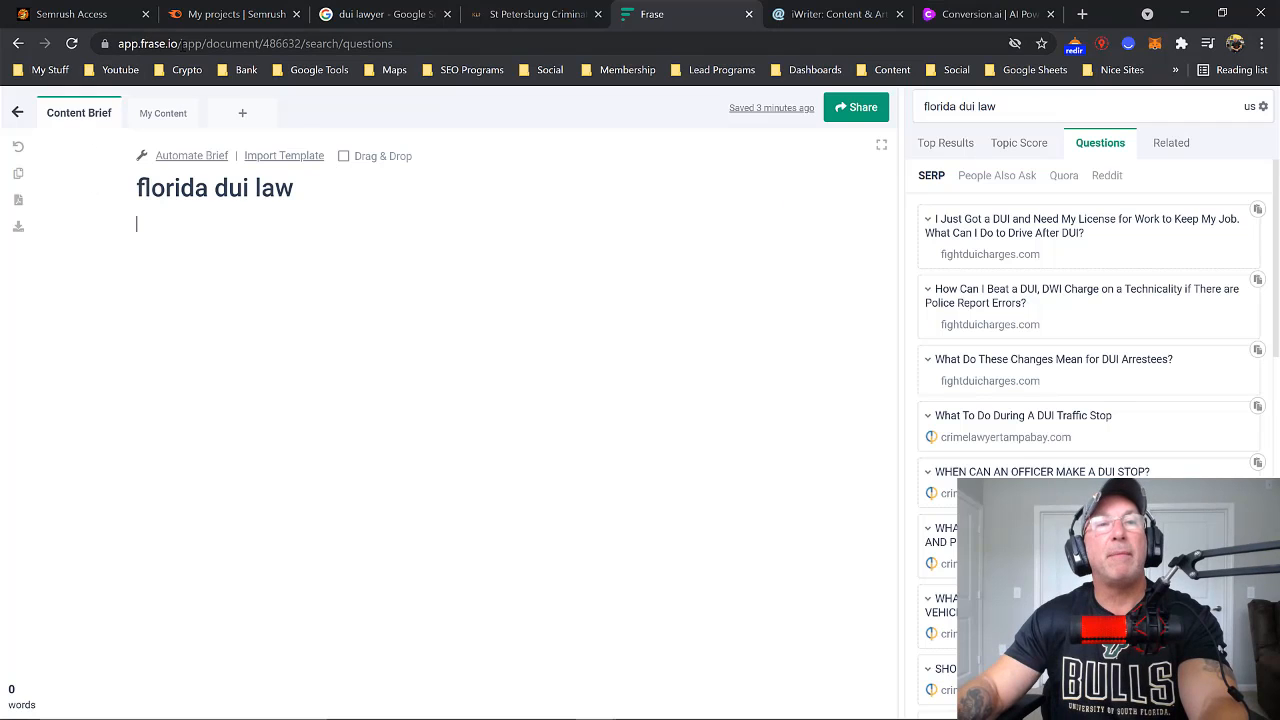
pyautogui.click(699, 442)
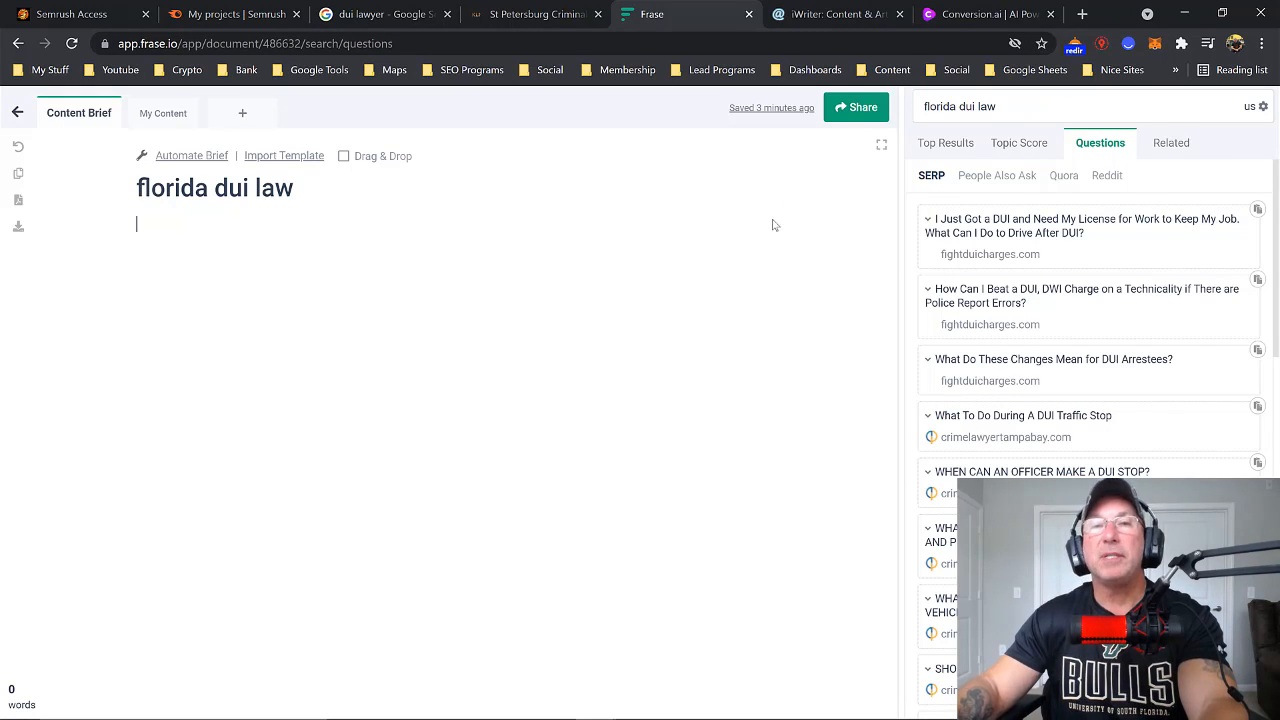
pyautogui.moveTo(292, 193); pyautogui.dragTo(137, 188)
pyautogui.click(822, 285)
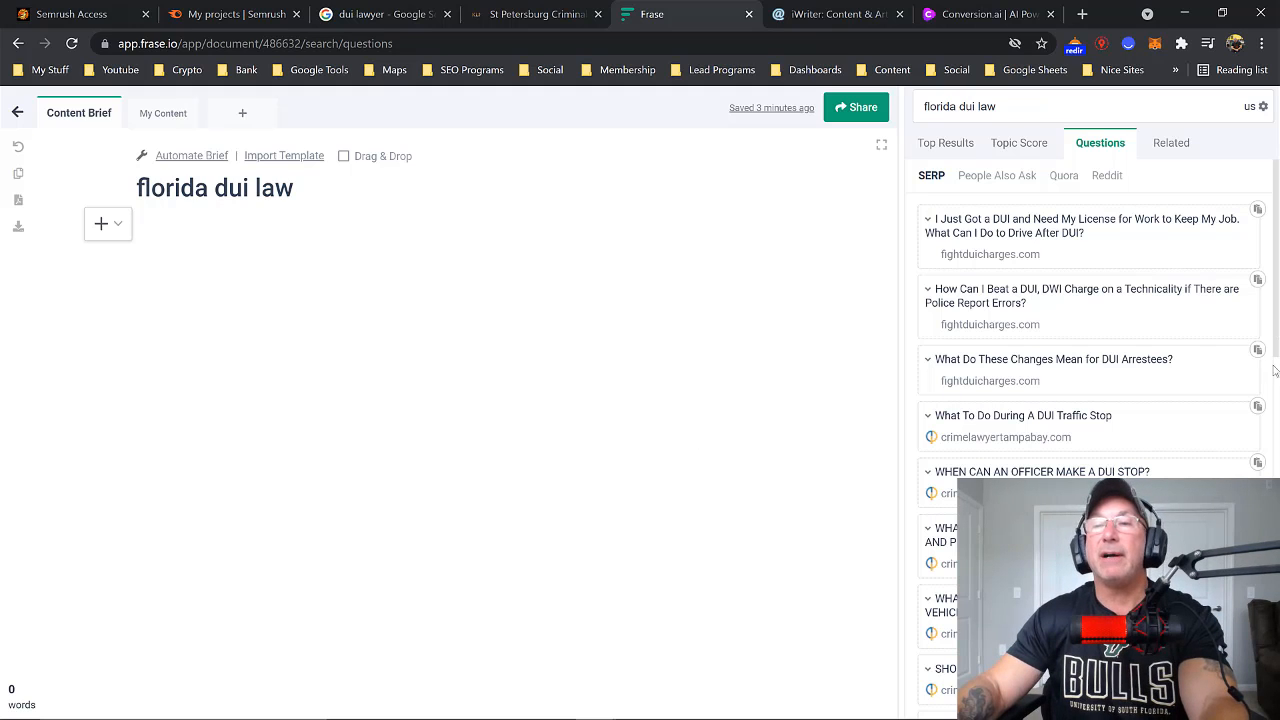
pyautogui.scroll(-4, 1274, 371)
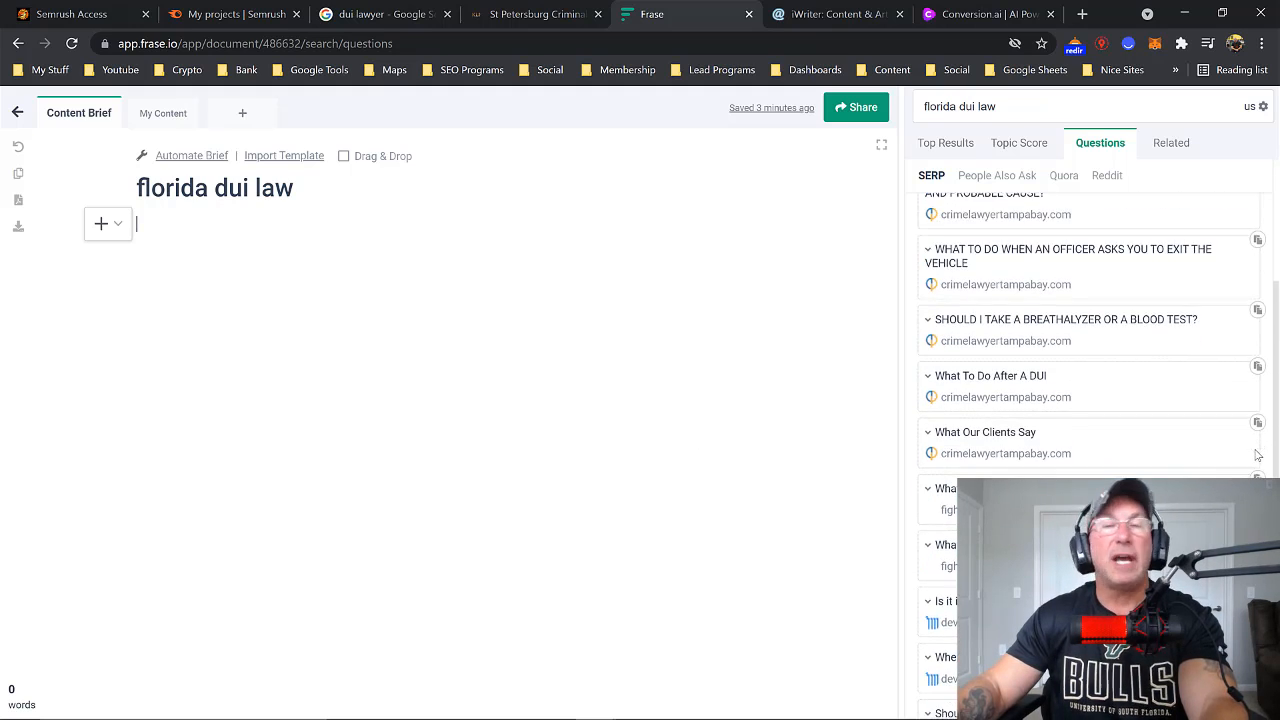
pyautogui.scroll(-1, 1258, 455)
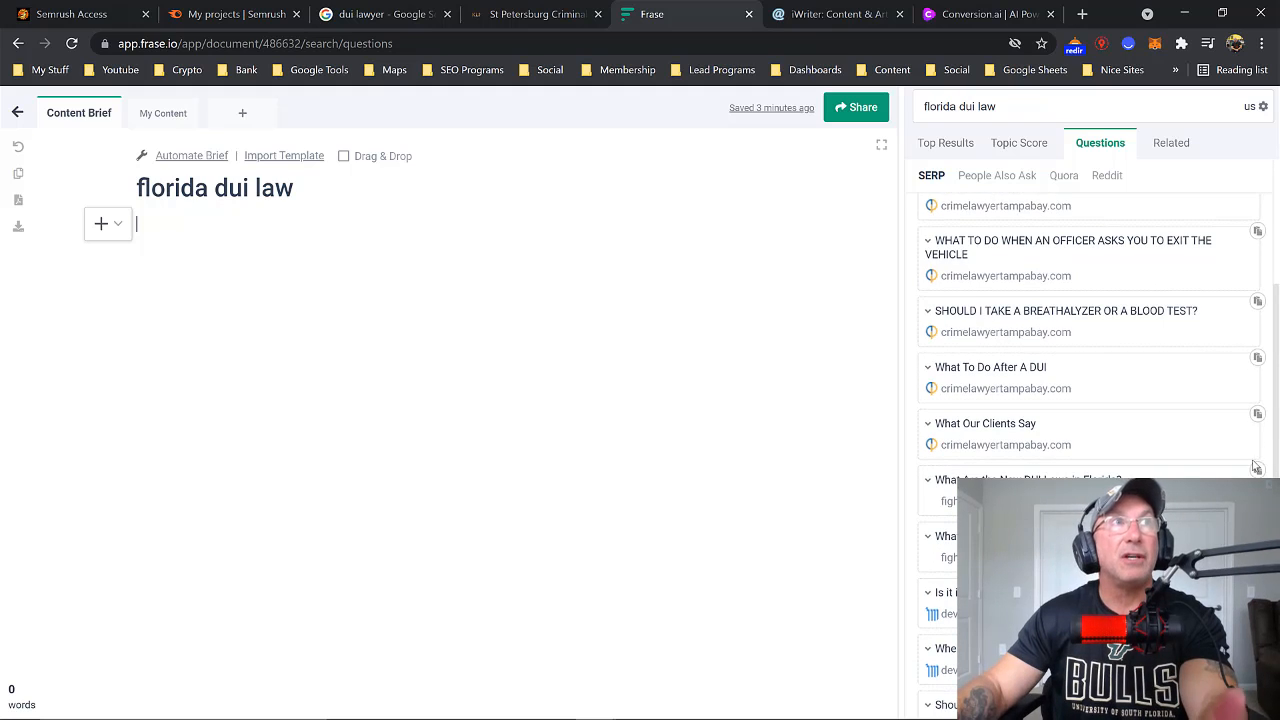
# Read through the remaining SERP questions from competing pages for "florida dui law"
pyautogui.scroll(-1, 1252, 468)
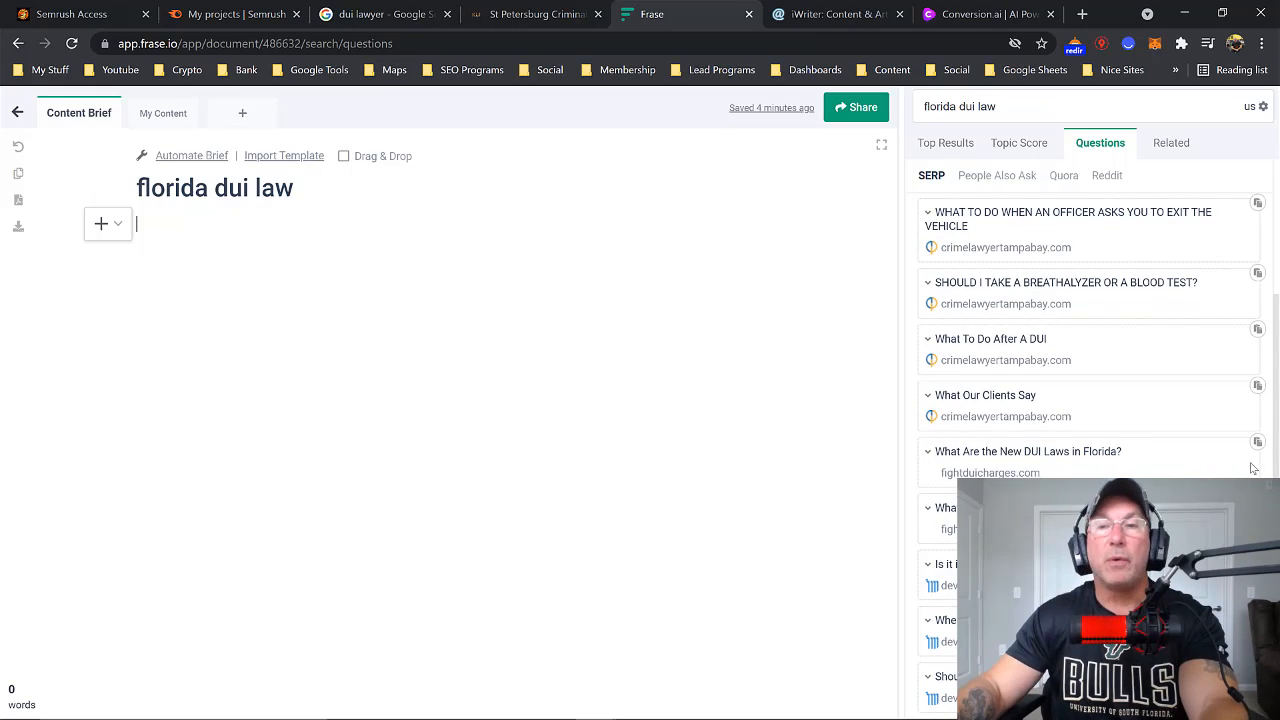
pyautogui.scroll(-3, 1252, 468)
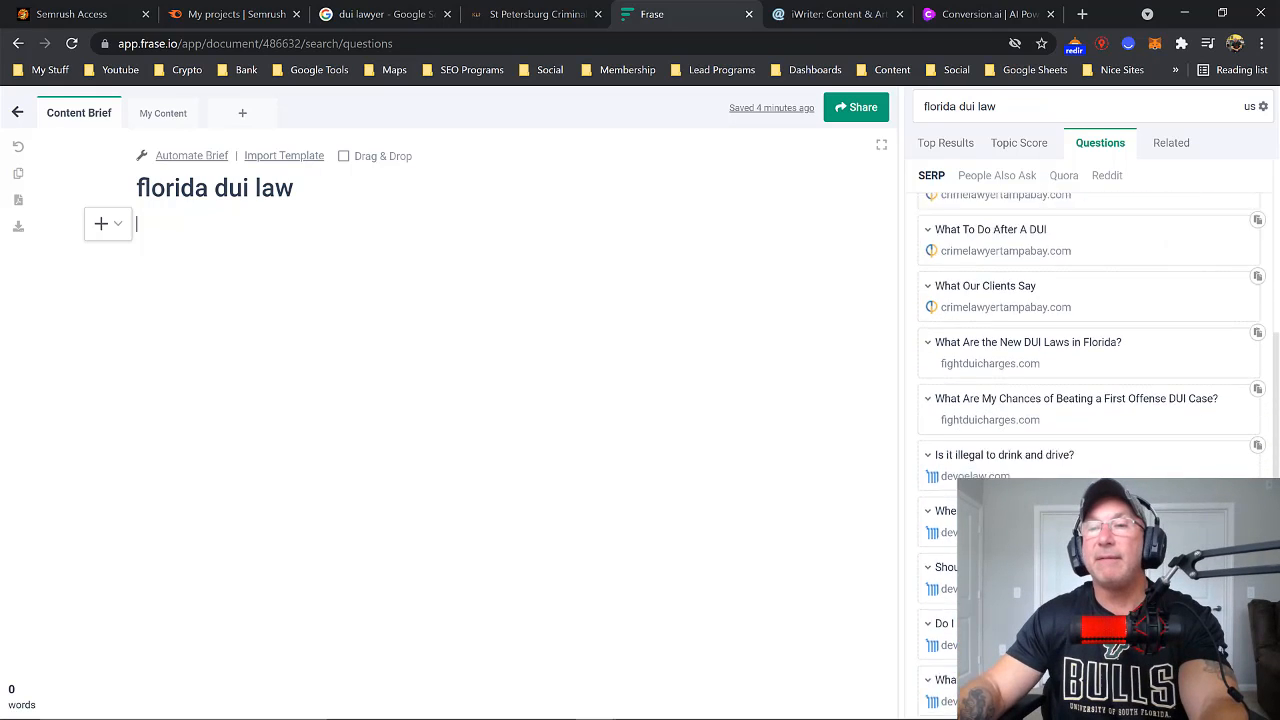
pyautogui.scroll(-5, 1257, 268)
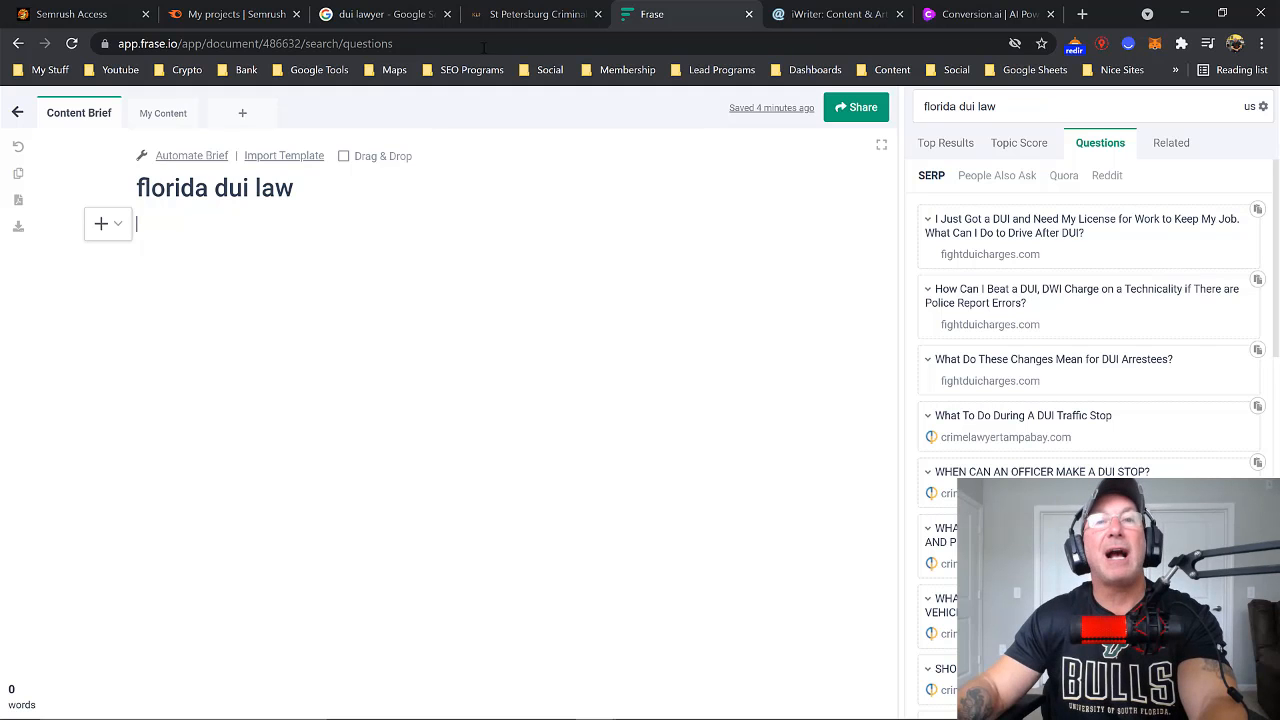
# Revisit the law firm's website, the Frase document, the iWriter pricing page and the Conversion.ai page in turn
pyautogui.click(525, 14)
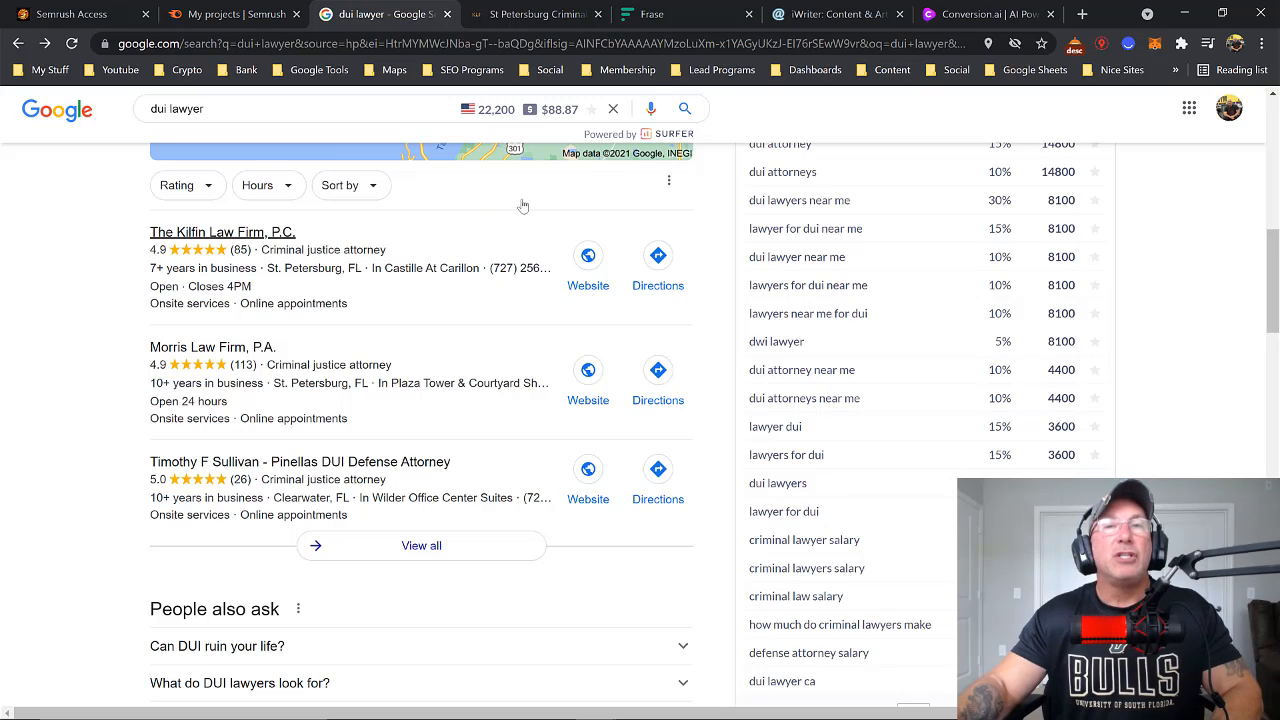
pyautogui.click(693, 17)
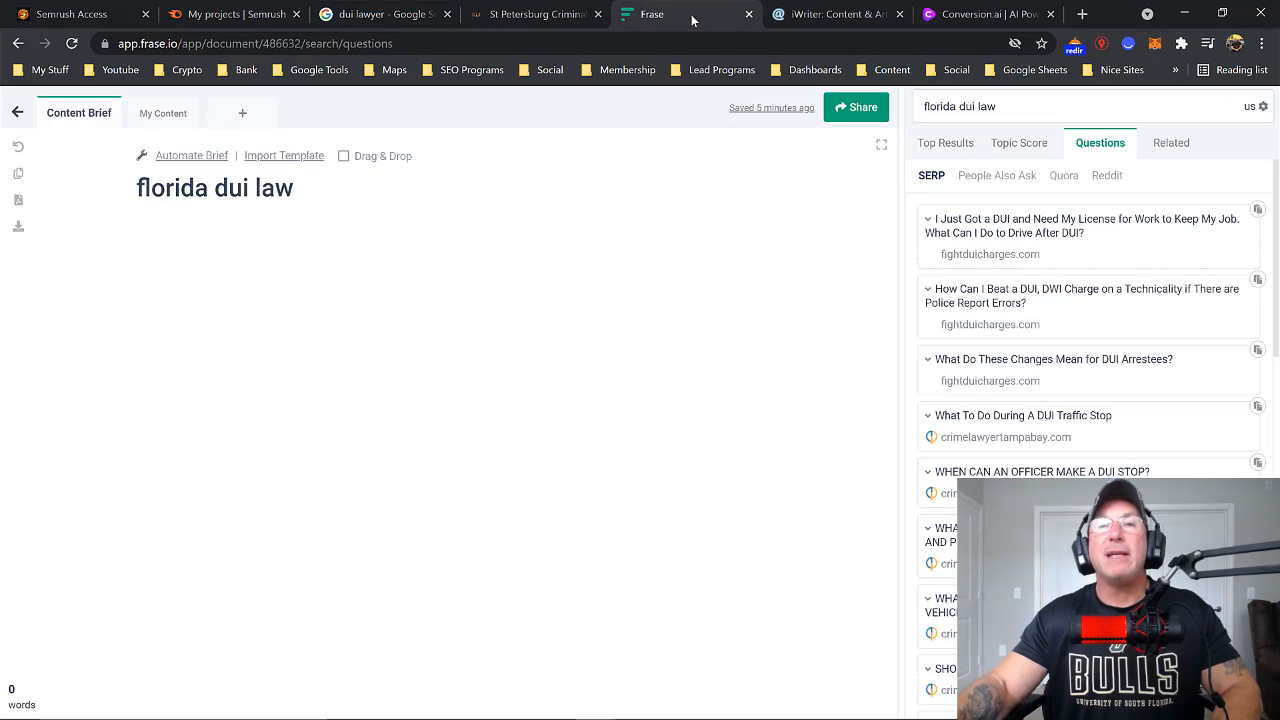
pyautogui.click(834, 17)
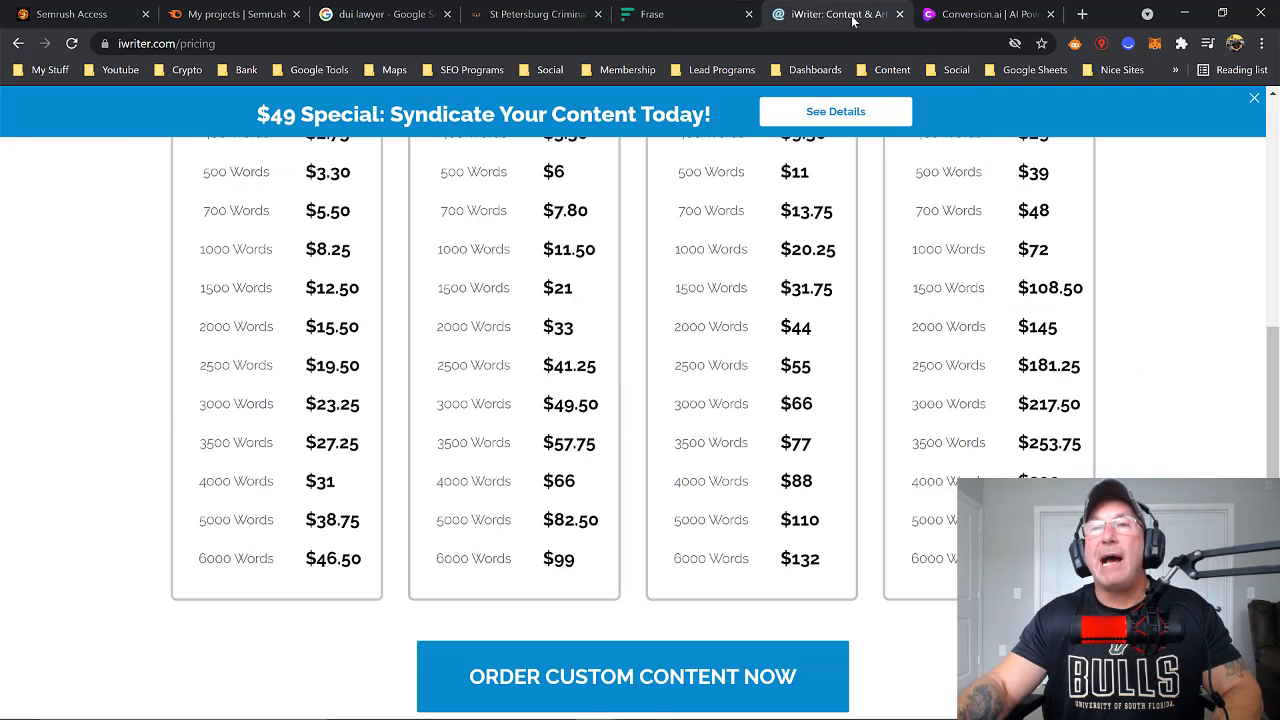
pyautogui.click(978, 16)
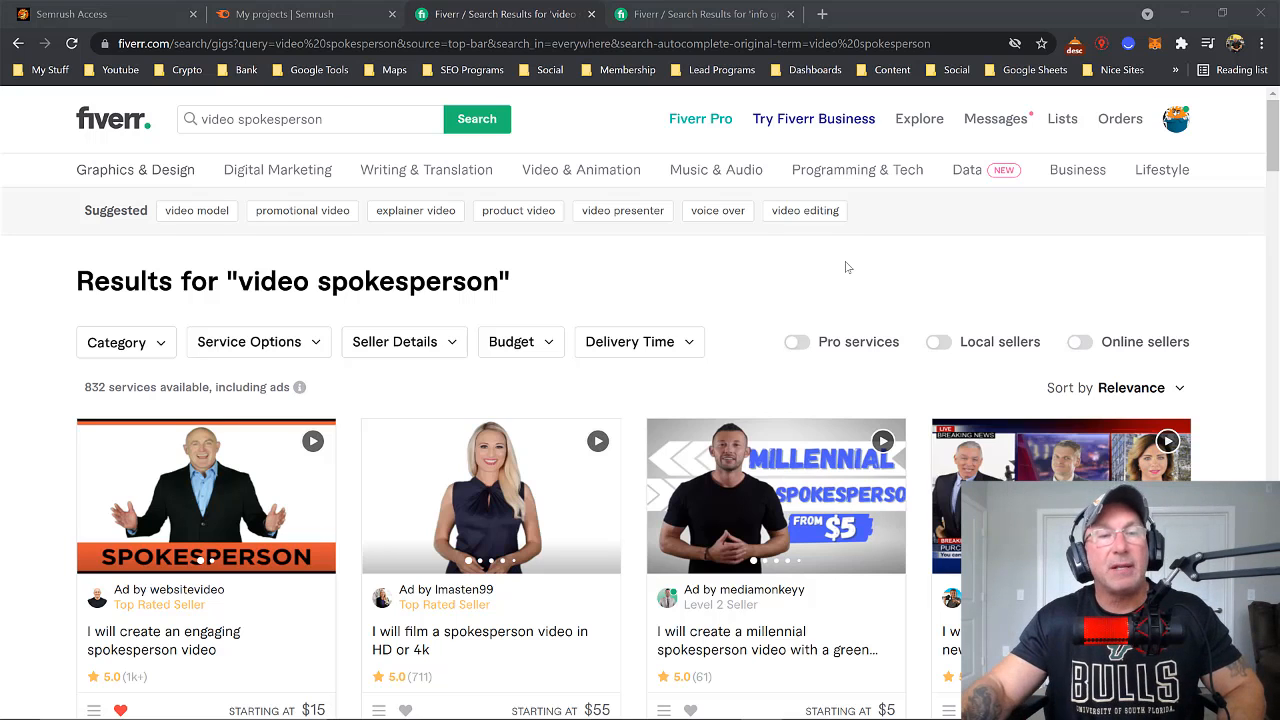
# Look over the Fiverr search results for "video spokesperson"
pyautogui.click(362, 117)
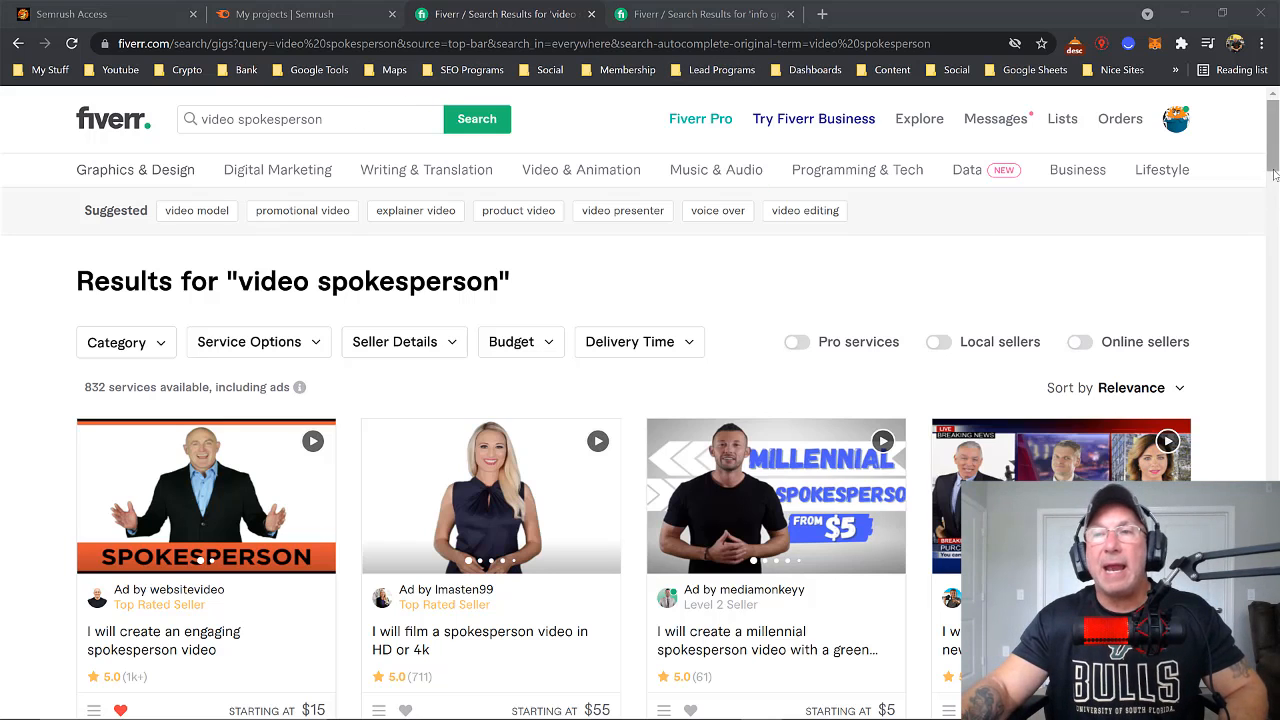
pyautogui.moveTo(1271, 165)
pyautogui.mouseDown()
pyautogui.moveTo(1267, 212)
pyautogui.moveTo(1275, 153)
pyautogui.mouseUp()
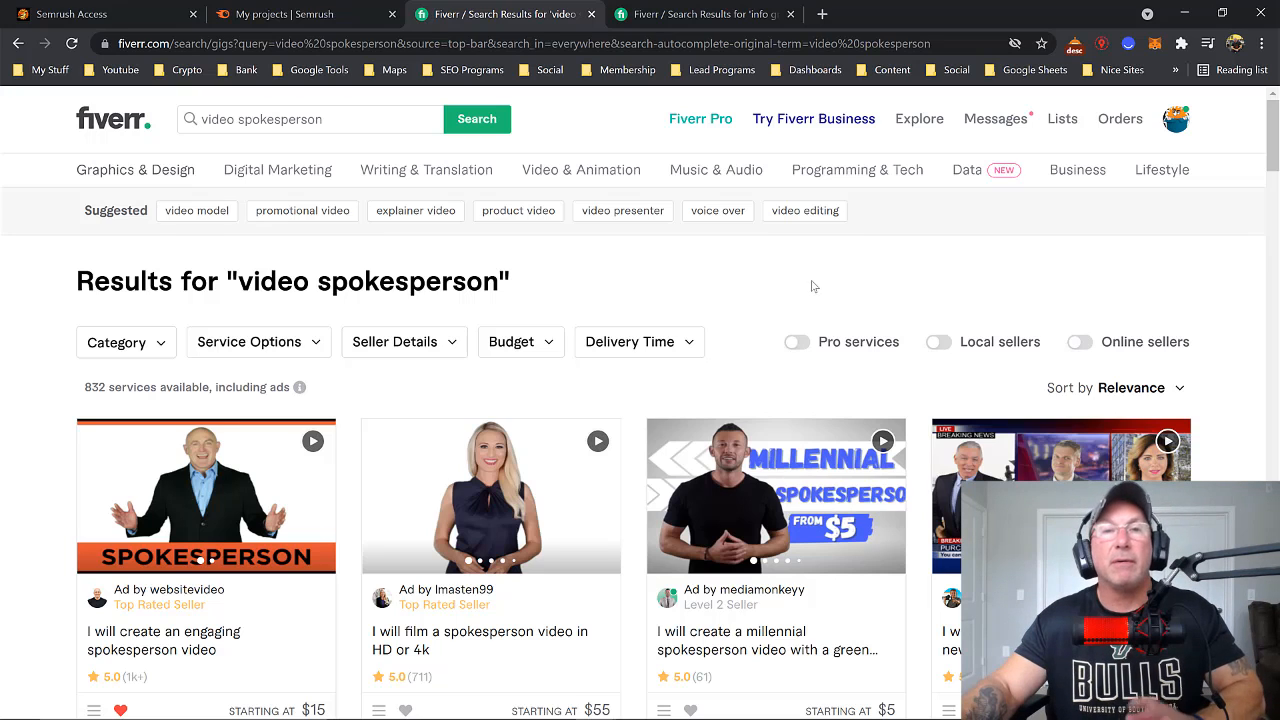
# Go to the Fiverr infographic results and view the under-$30 gig for flowcharts, piecharts and business infographic design
pyautogui.click(670, 18)
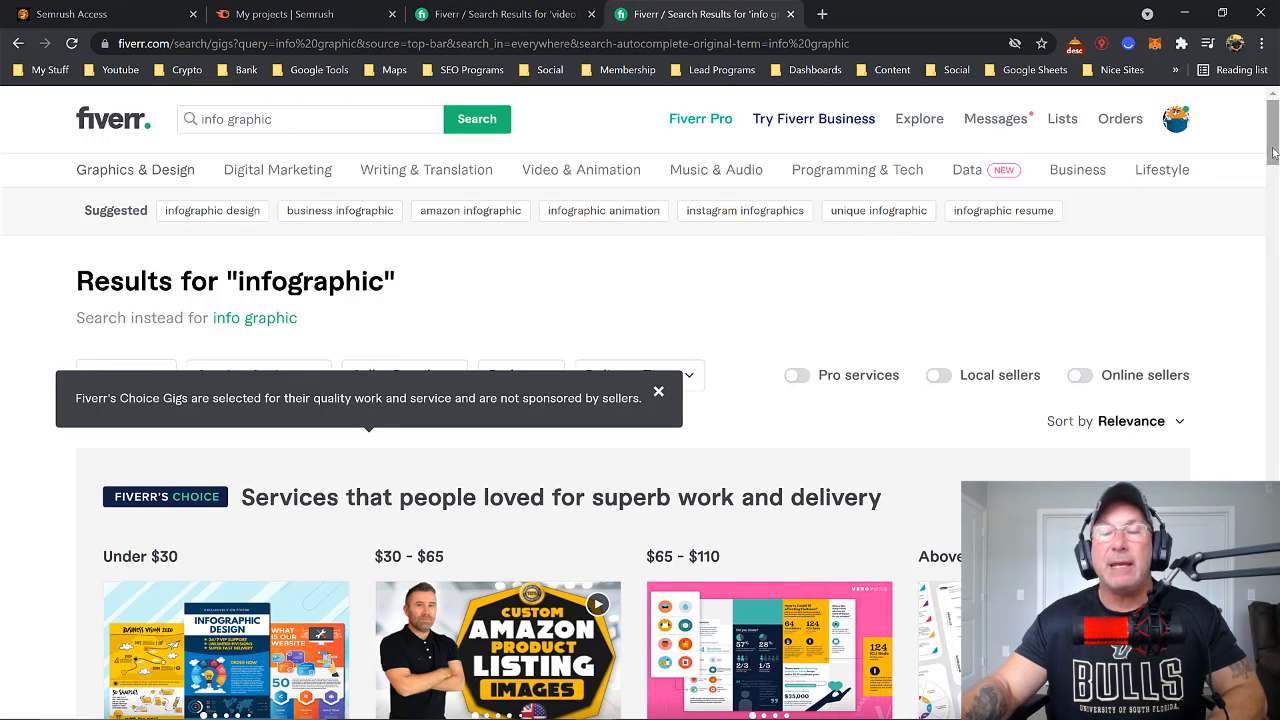
pyautogui.moveTo(1275, 150); pyautogui.dragTo(1275, 190)
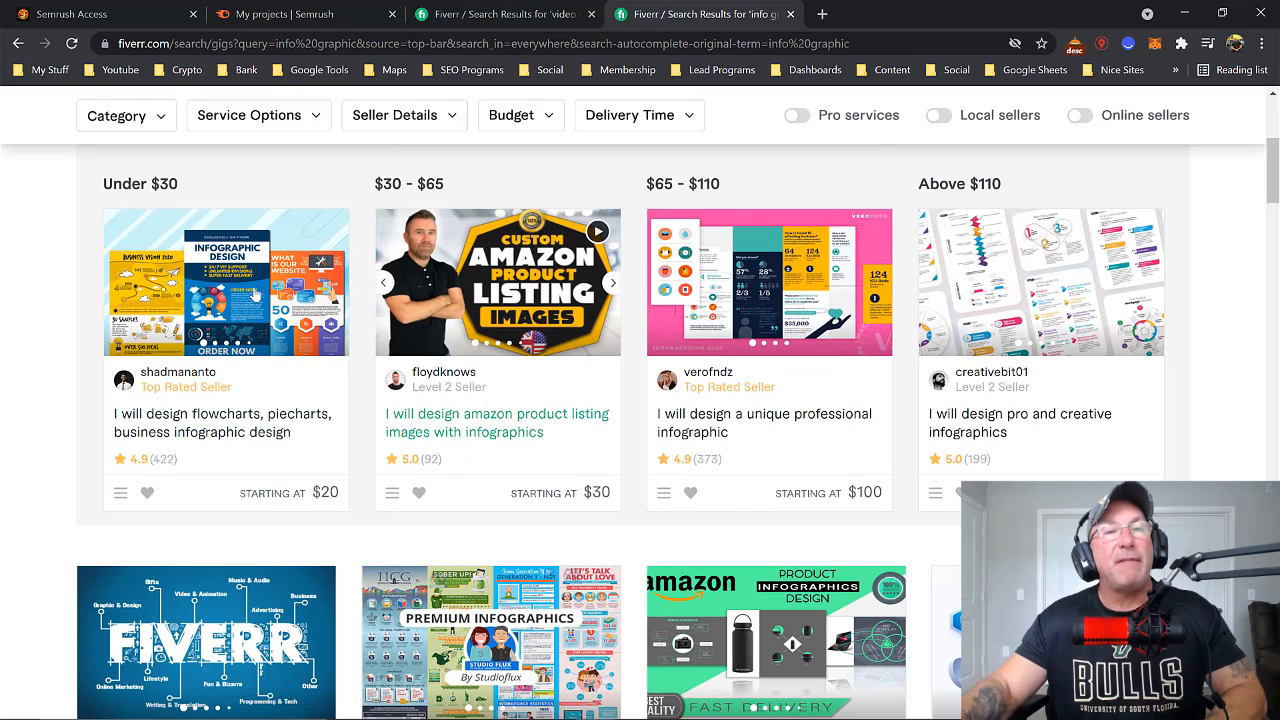
pyautogui.click(210, 422)
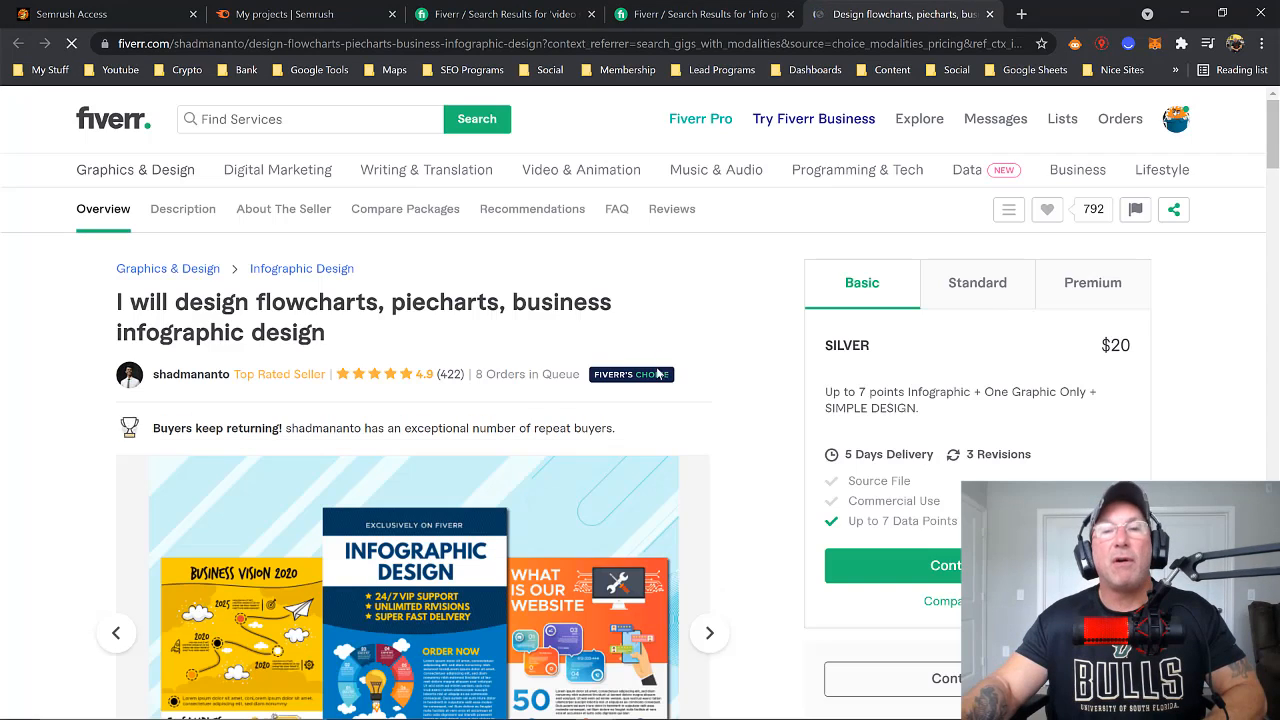
pyautogui.scroll(-3, 600, 440)
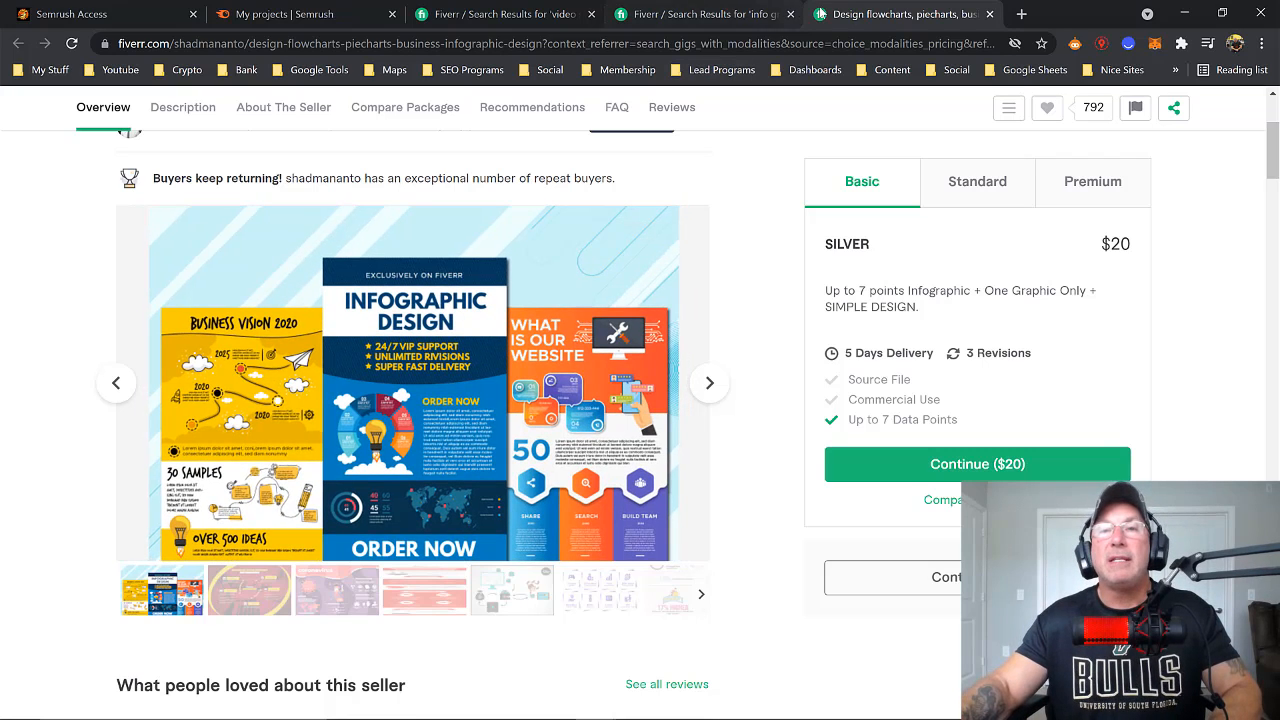
# Compare the infographic results, the opened infographic gig and the video spokesperson results on Fiverr
pyautogui.click(748, 24)
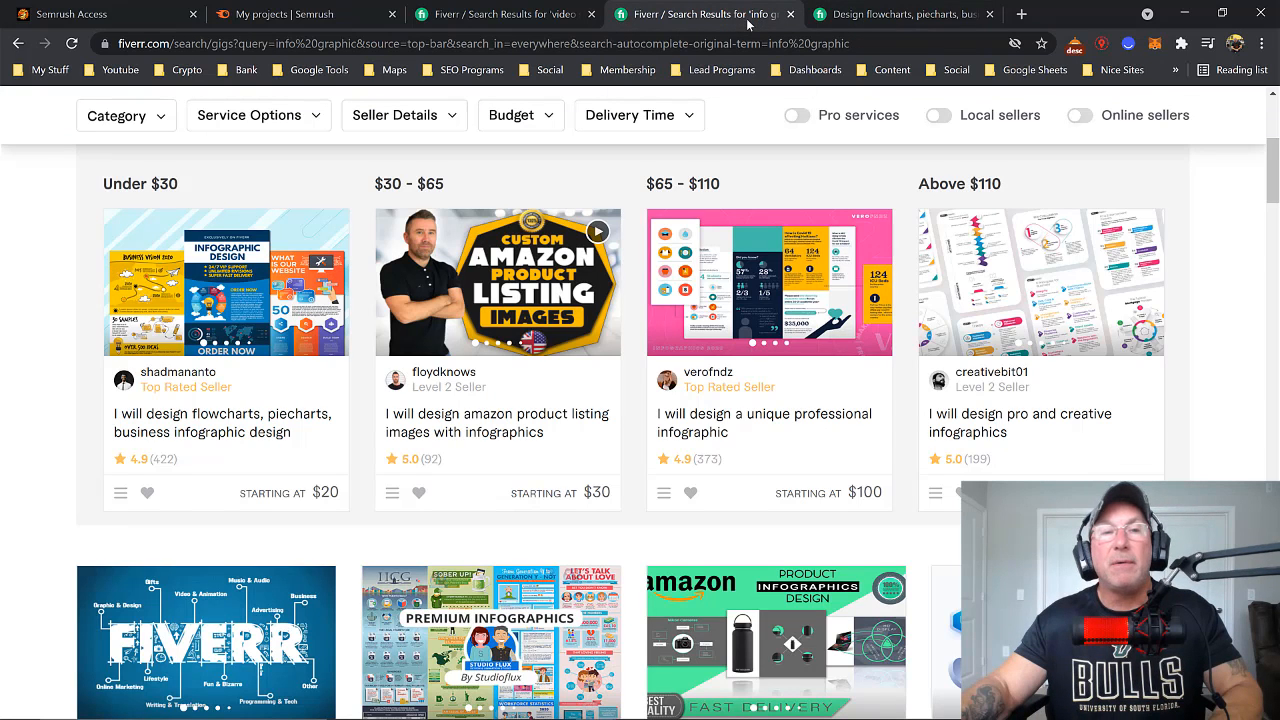
pyautogui.click(850, 24)
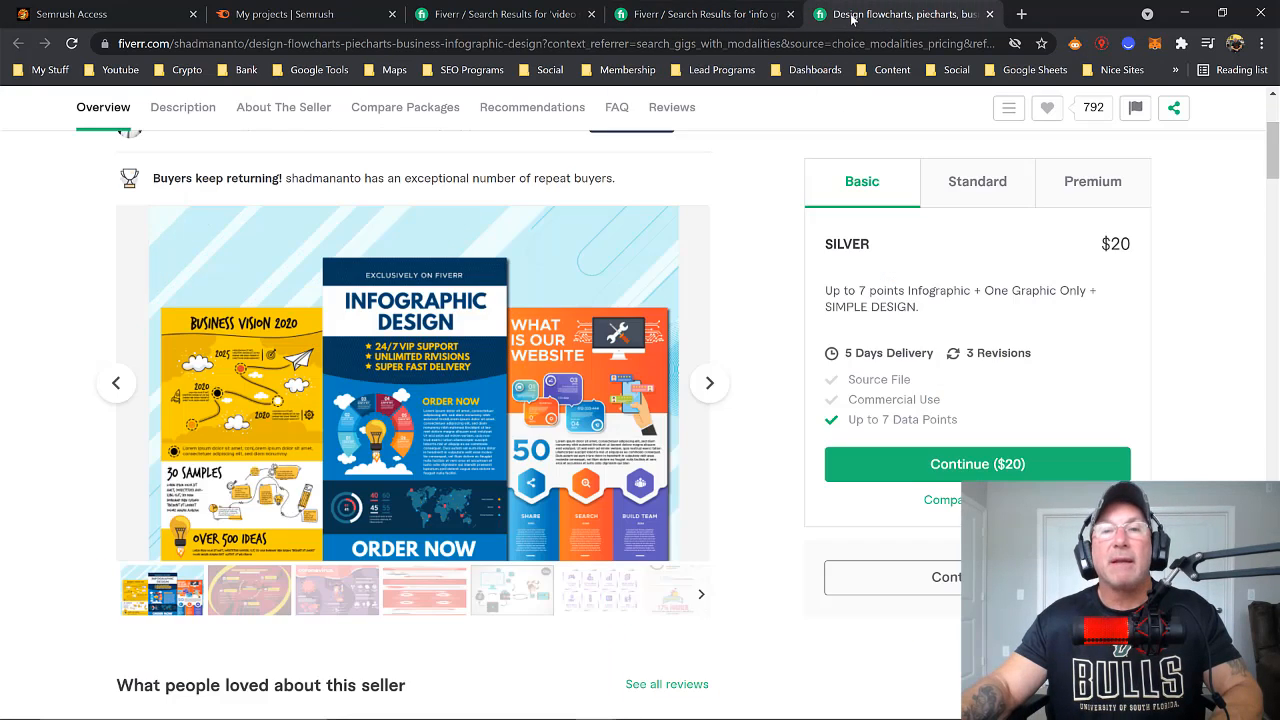
pyautogui.click(755, 22)
pyautogui.click(515, 20)
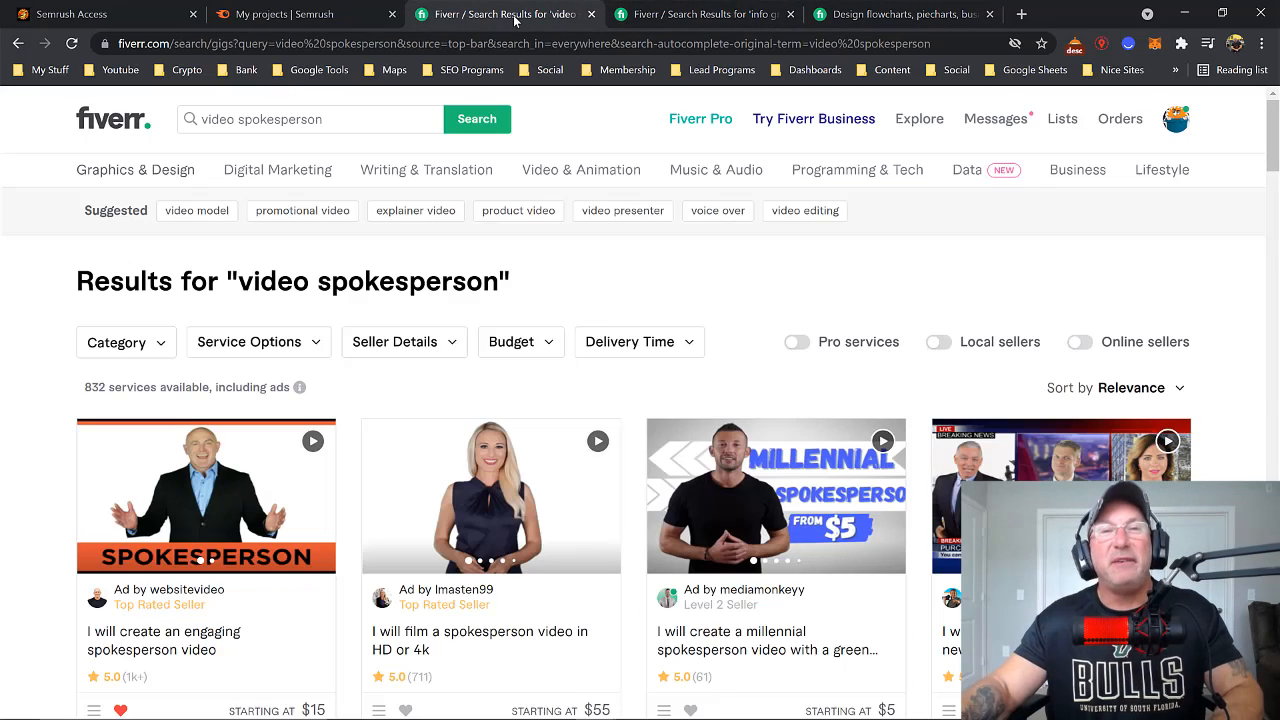
pyautogui.click(655, 13)
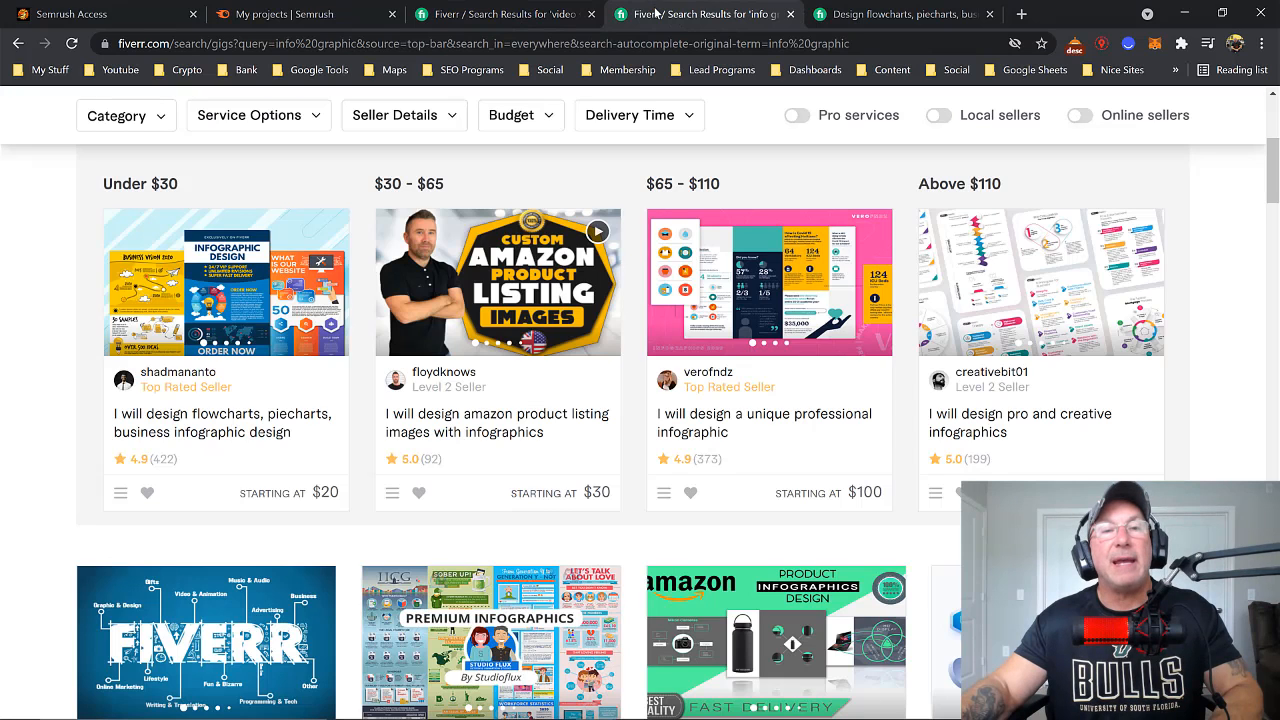
pyautogui.click(850, 15)
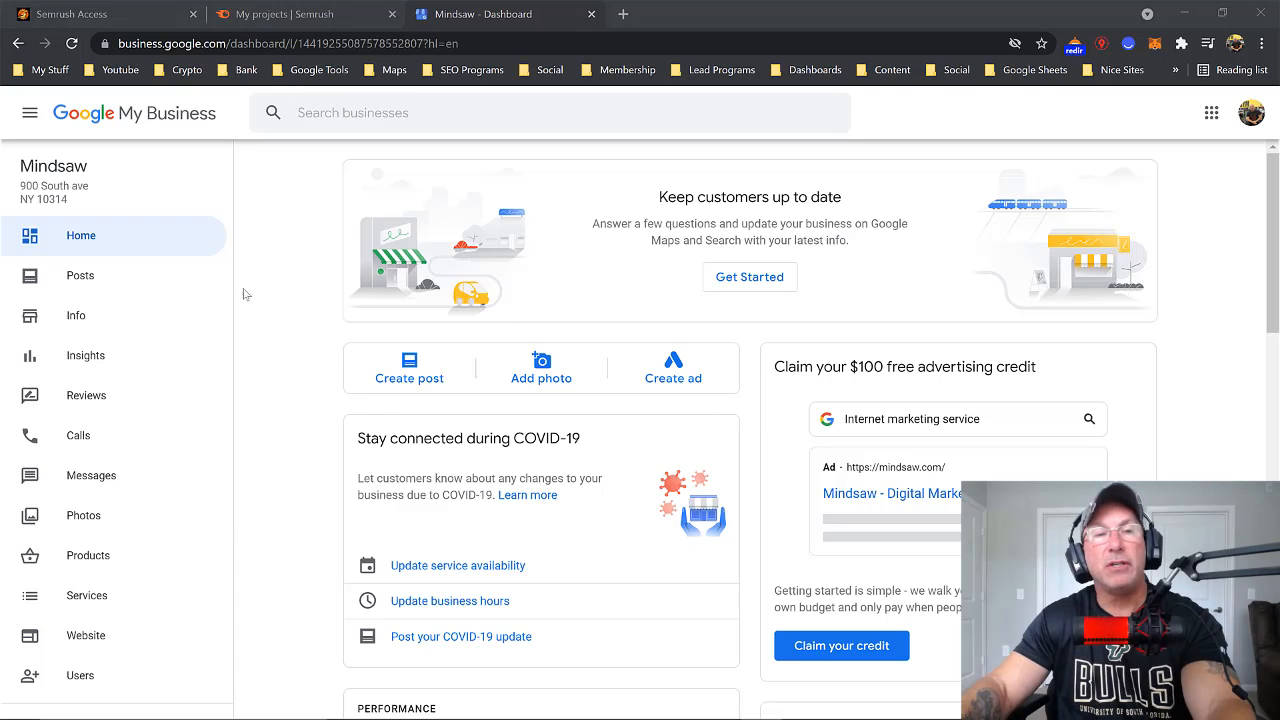
# Open the Mindsaw posts in Google My Business and examine the post dated May 19, 2021
pyautogui.click(75, 280)
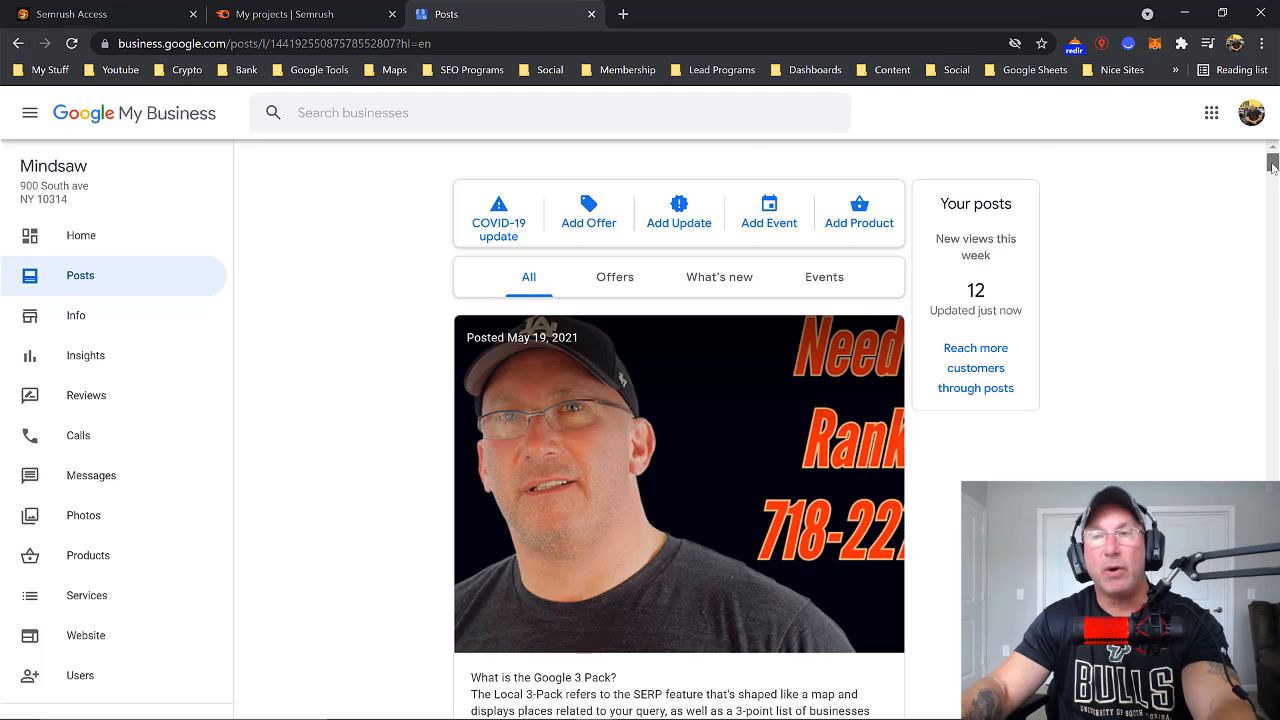
pyautogui.moveTo(1273, 167); pyautogui.dragTo(1273, 172)
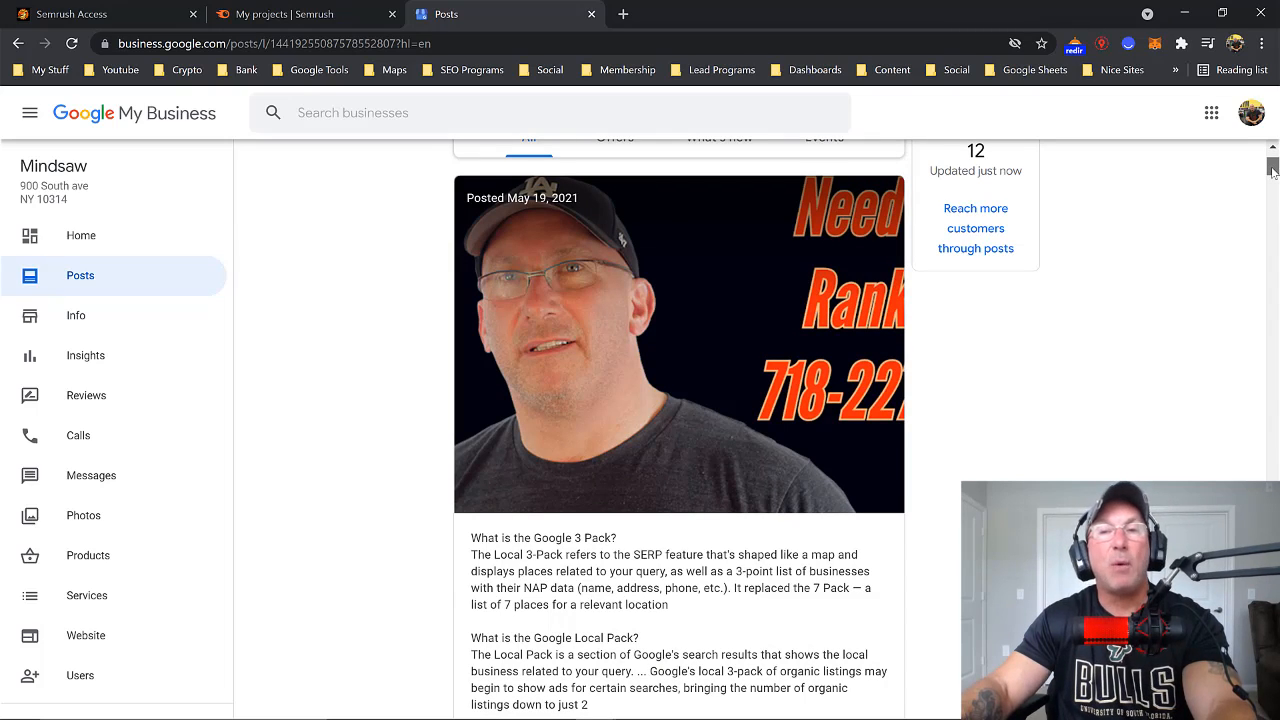
pyautogui.moveTo(1273, 170)
pyautogui.mouseDown()
pyautogui.moveTo(1273, 188)
pyautogui.moveTo(1273, 170)
pyautogui.mouseUp()
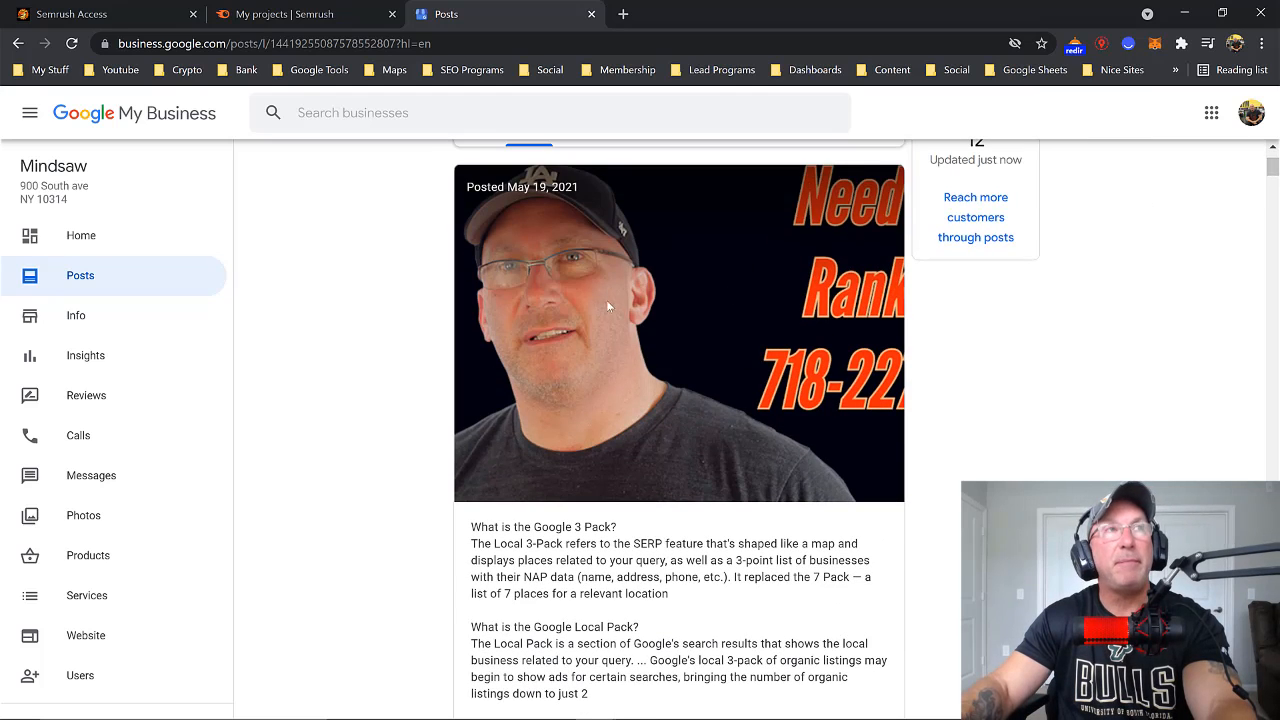
# Search Google for "dui law" in a new browser tab and browse the image results
pyautogui.click(621, 14)
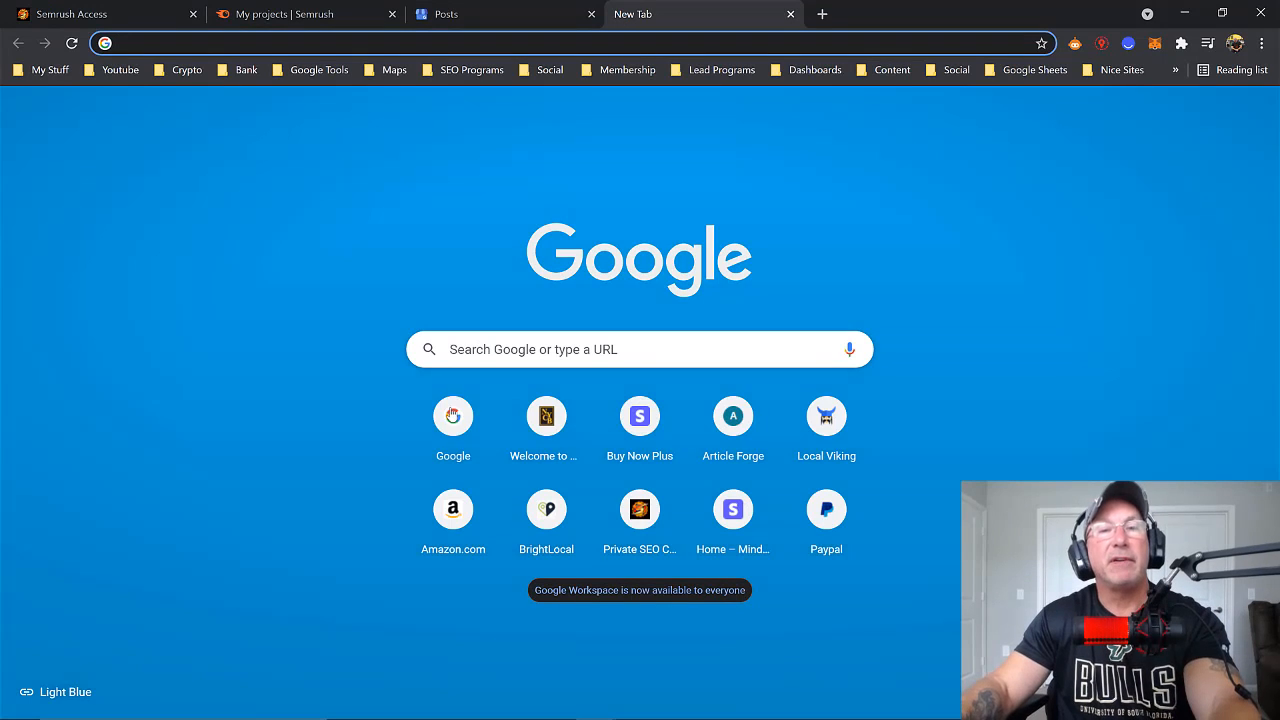
pyautogui.click(451, 414)
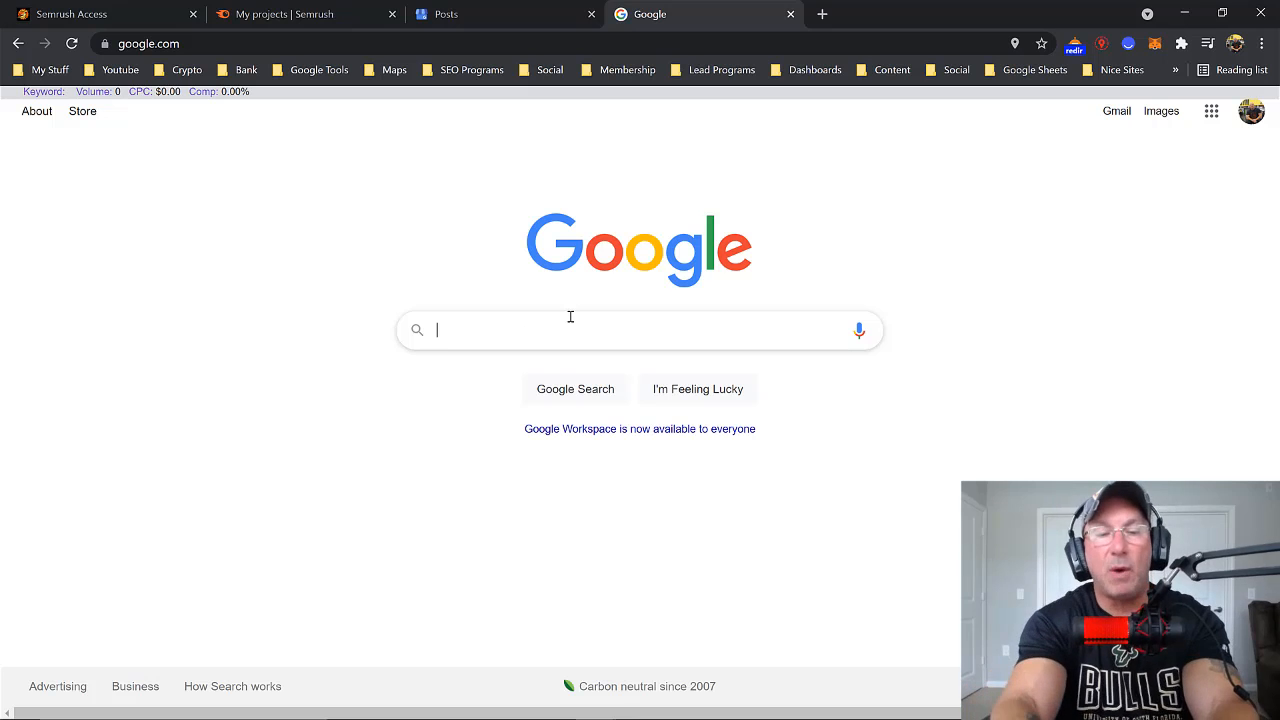
pyautogui.write('dui law')
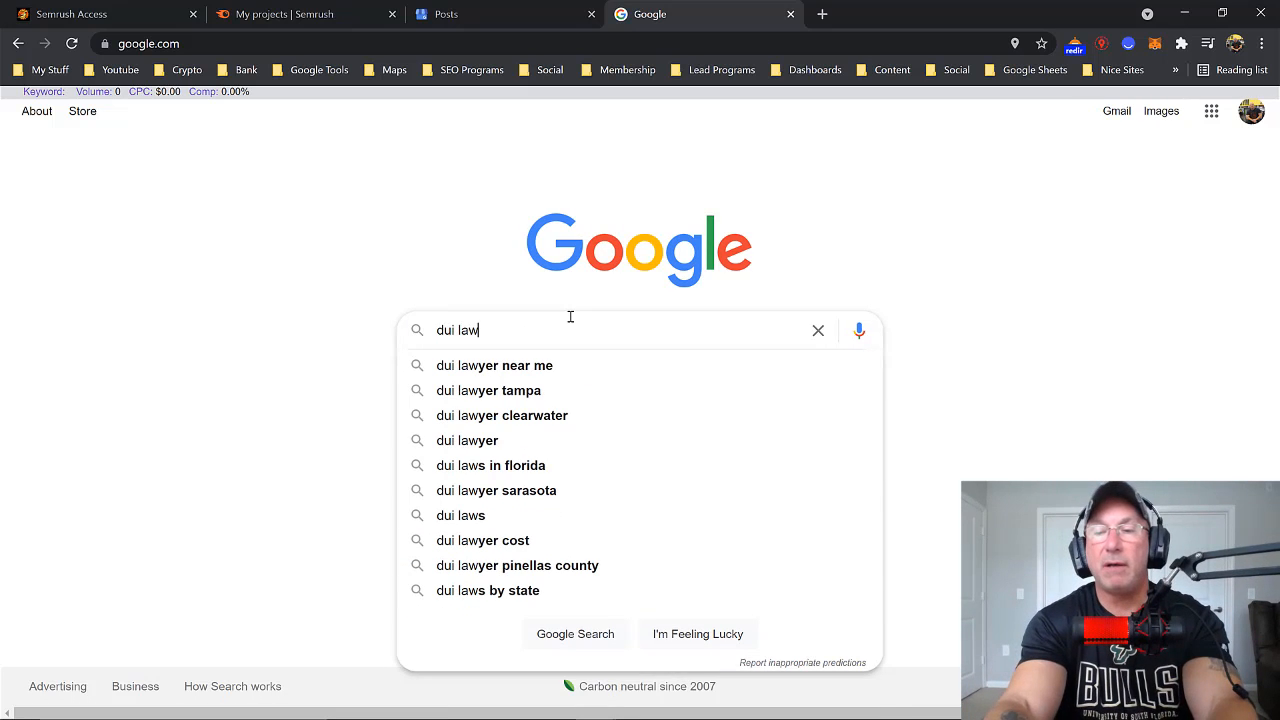
pyautogui.press('Return')
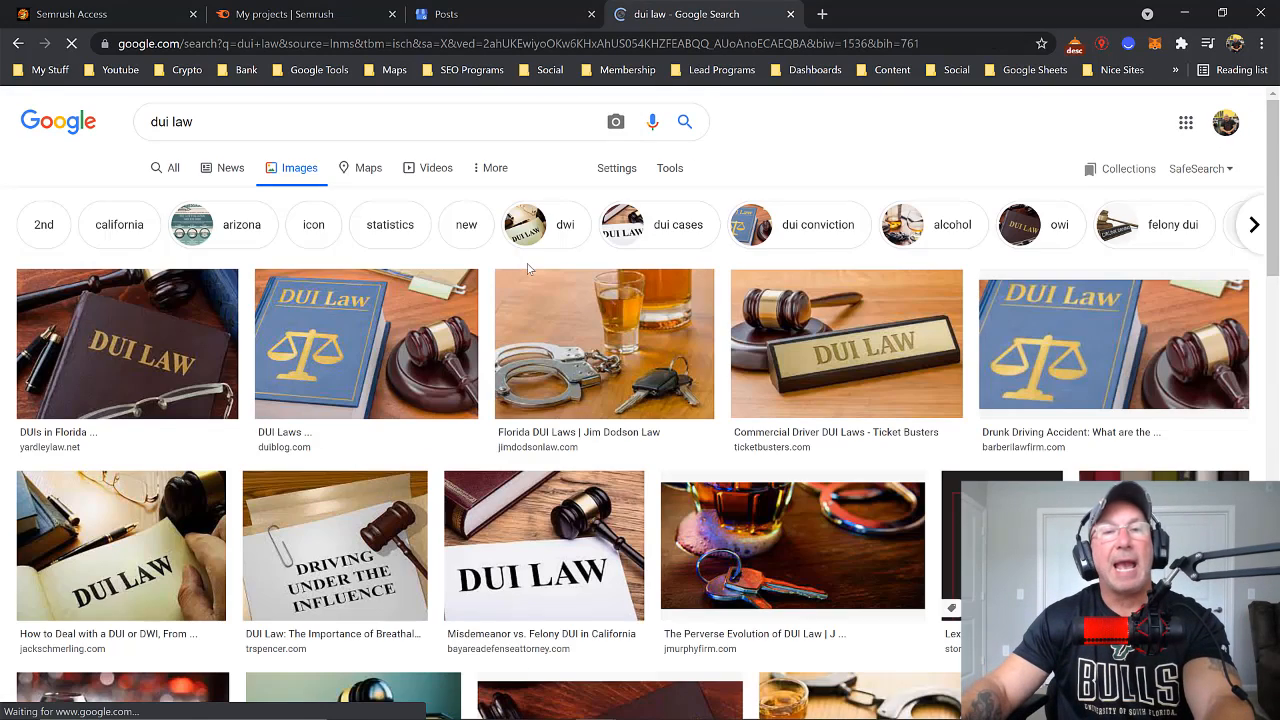
pyautogui.scroll(-2, 527, 263)
pyautogui.scroll(2, 527, 263)
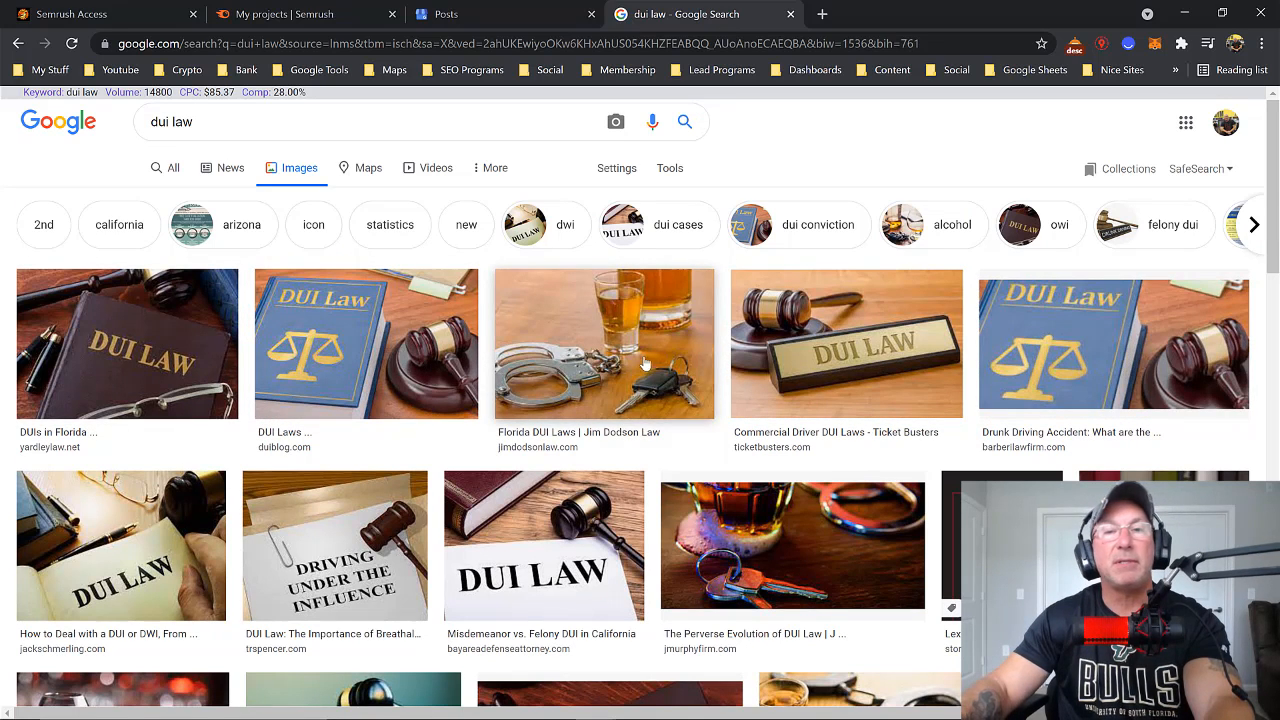
pyautogui.scroll(-2, 647, 374)
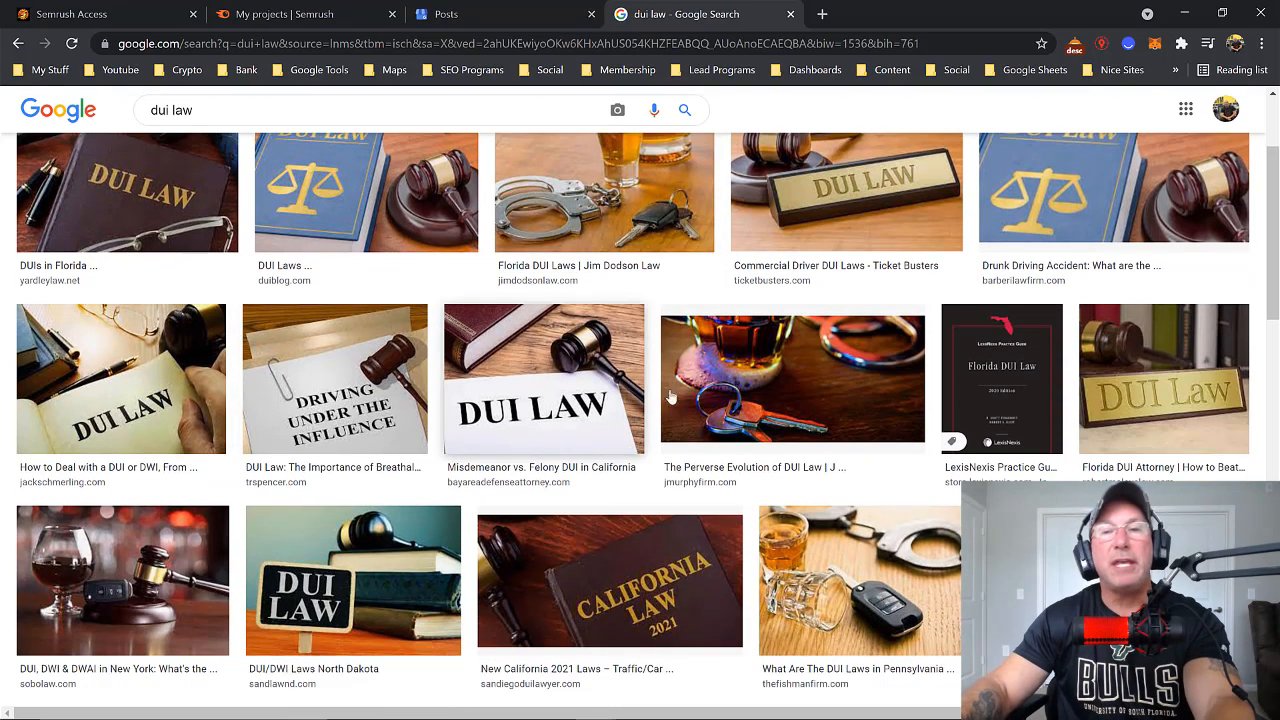
# Check the Google My Business post again, and open pexels.com in a new browser tab
pyautogui.click(488, 17)
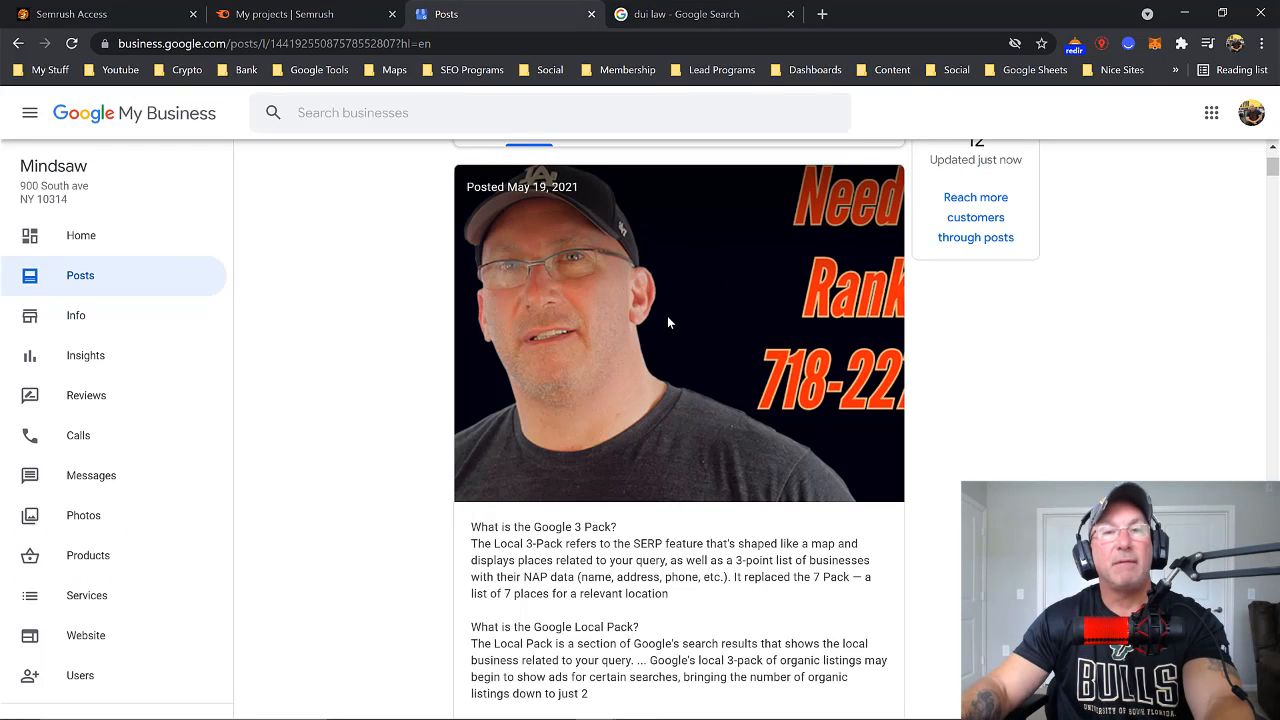
pyautogui.click(822, 16)
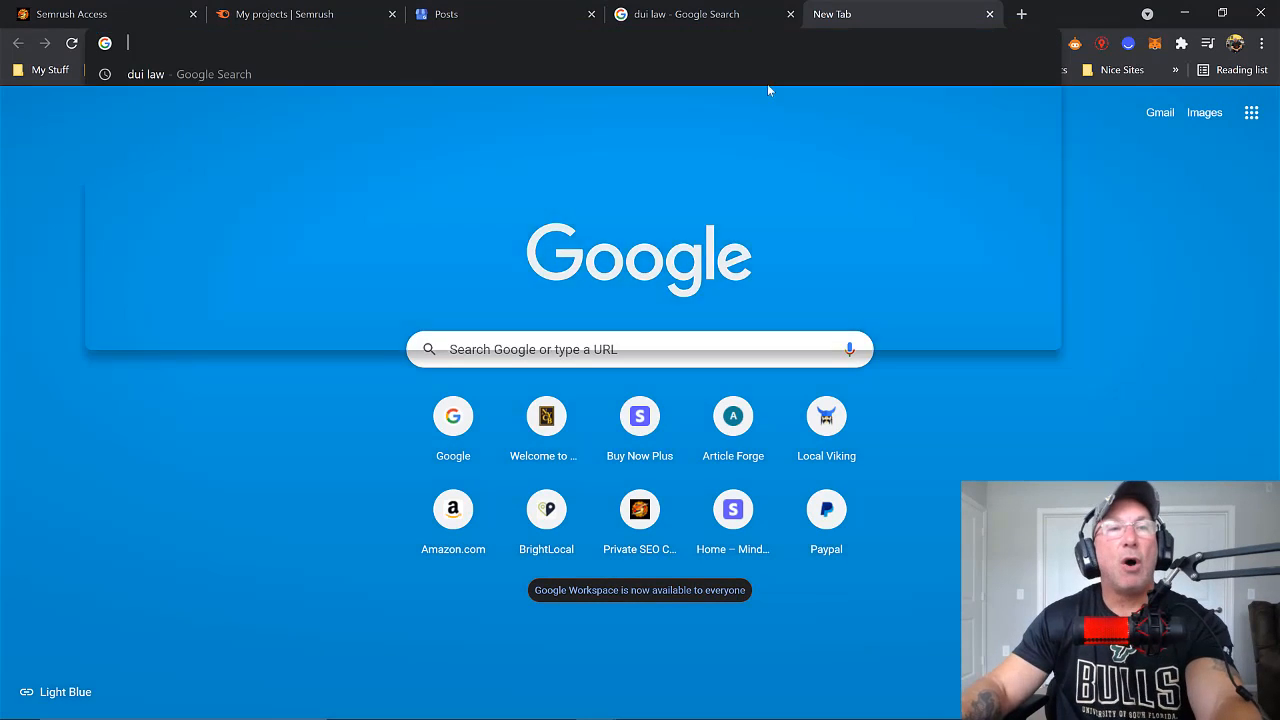
pyautogui.write('pexel')
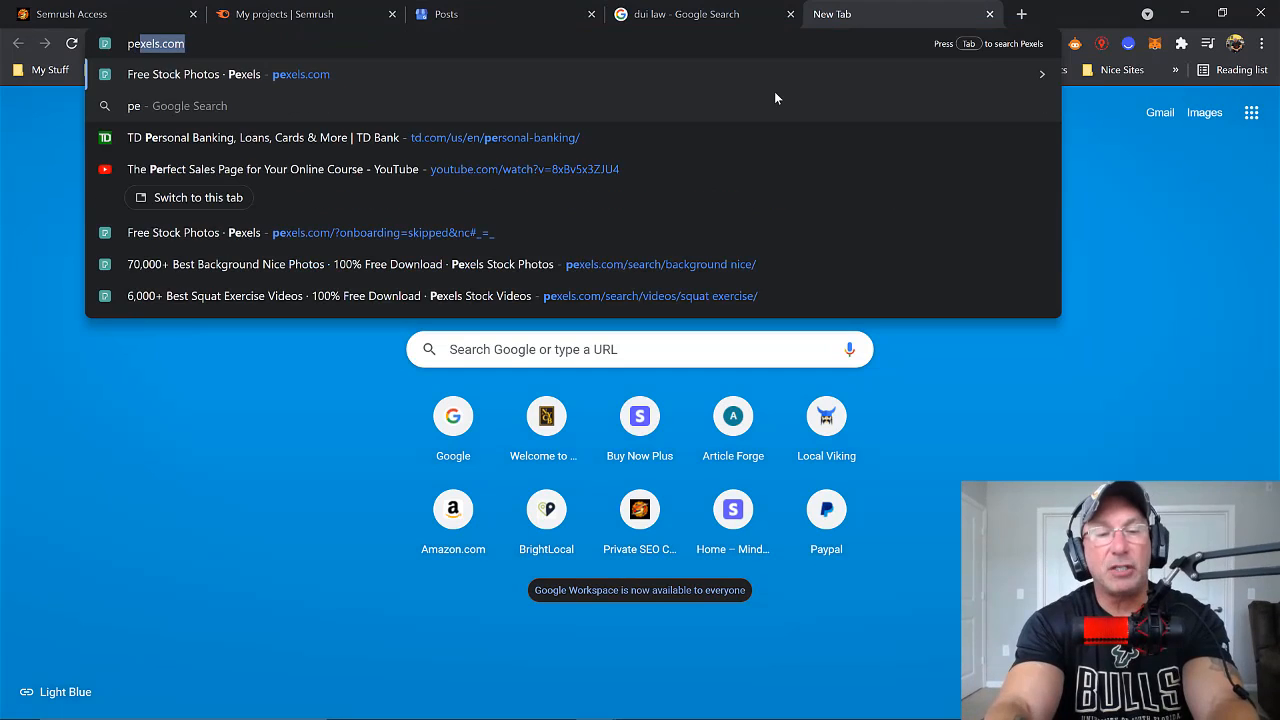
pyautogui.write('s')
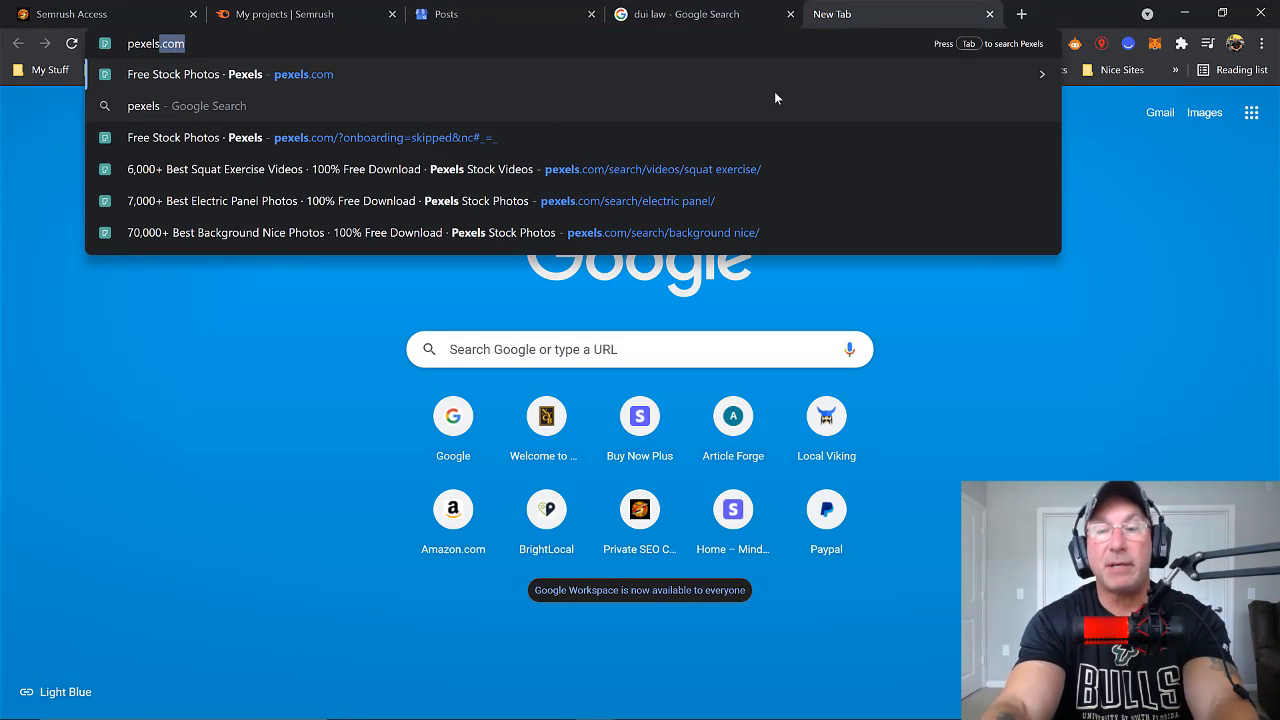
pyautogui.press('Return')
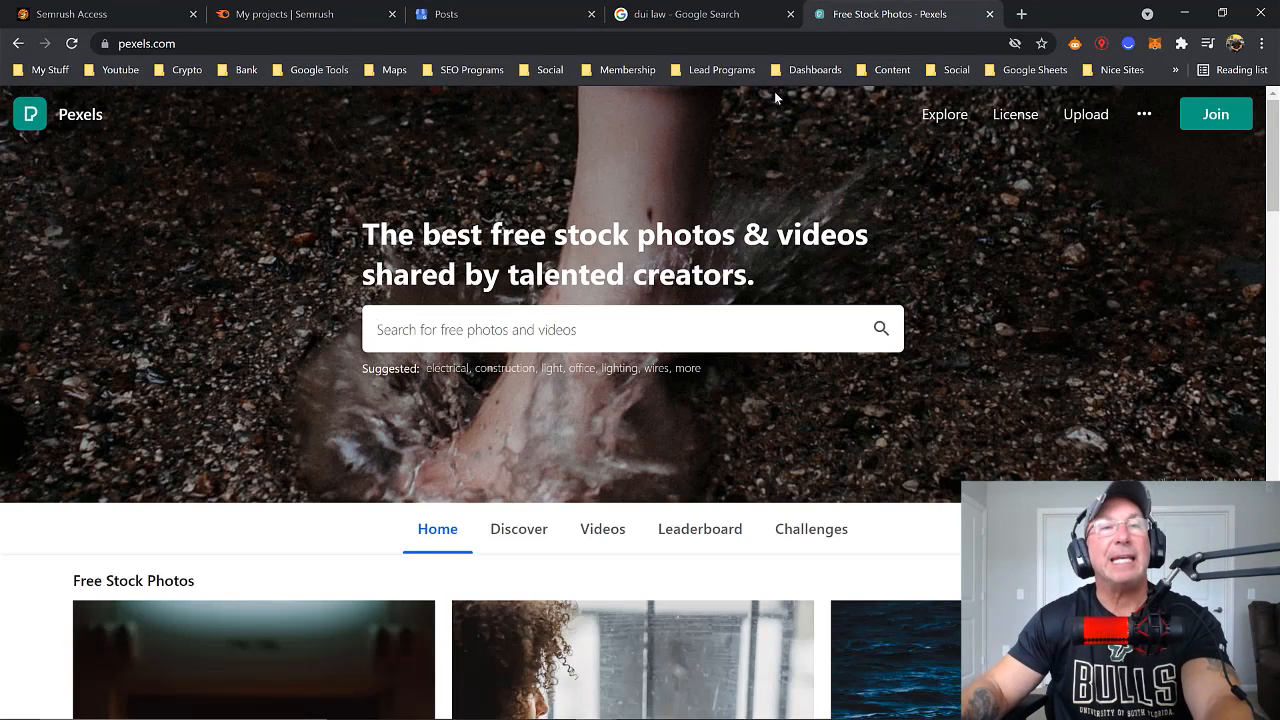
# Search Pexels for free "dui law" photos
pyautogui.click(686, 328)
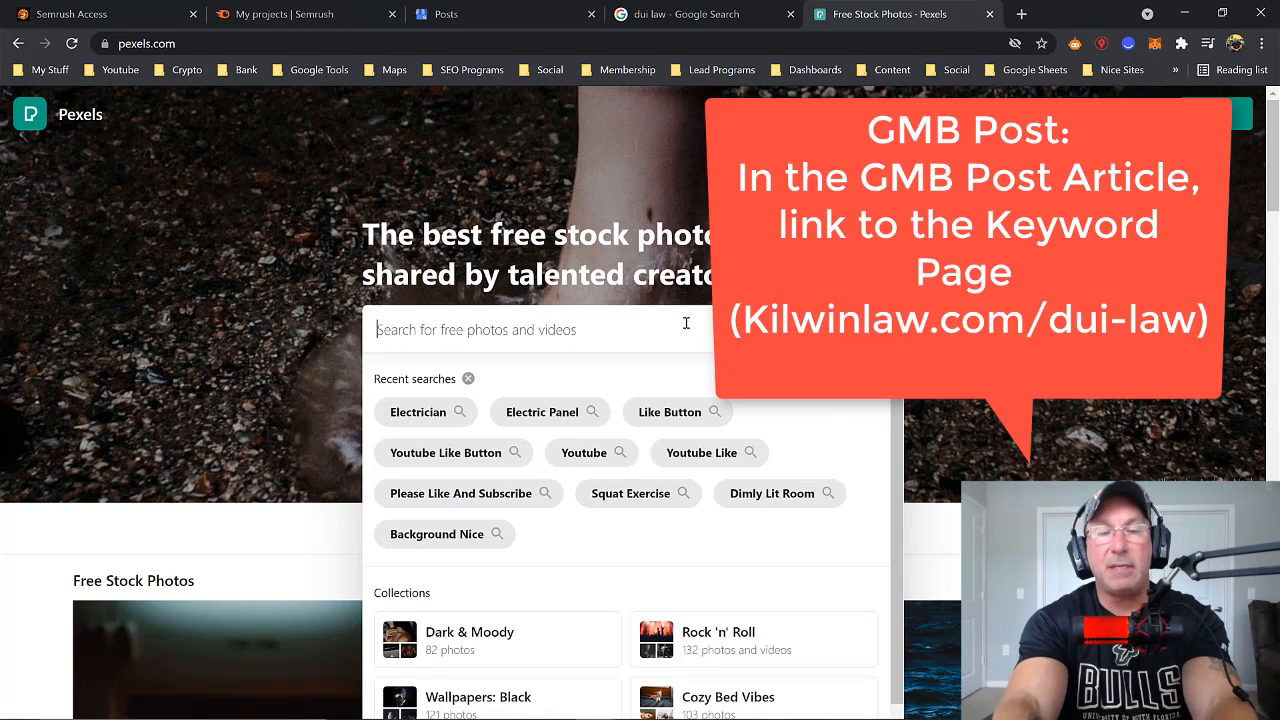
pyautogui.write('dui law')
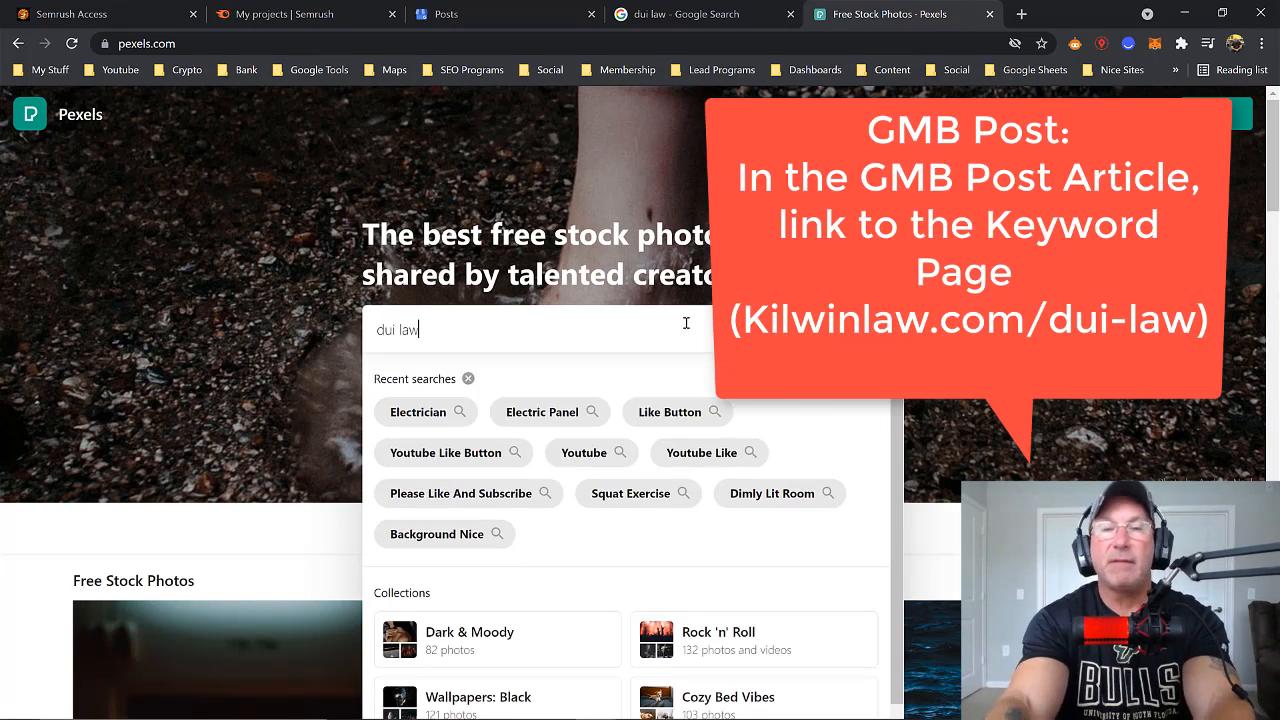
pyautogui.press('Return')
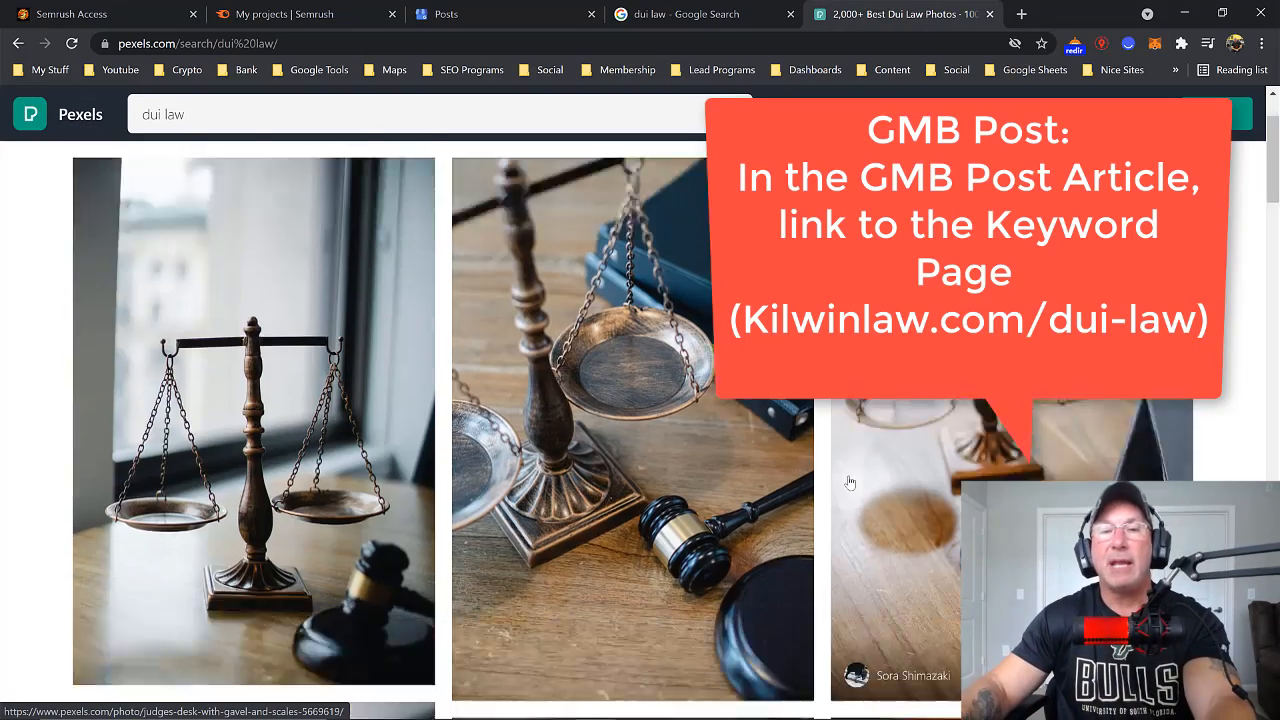
# Browse the "dui law" photos on Pexels and compare them with the Google image results for the same term
pyautogui.scroll(-12, 849, 483)
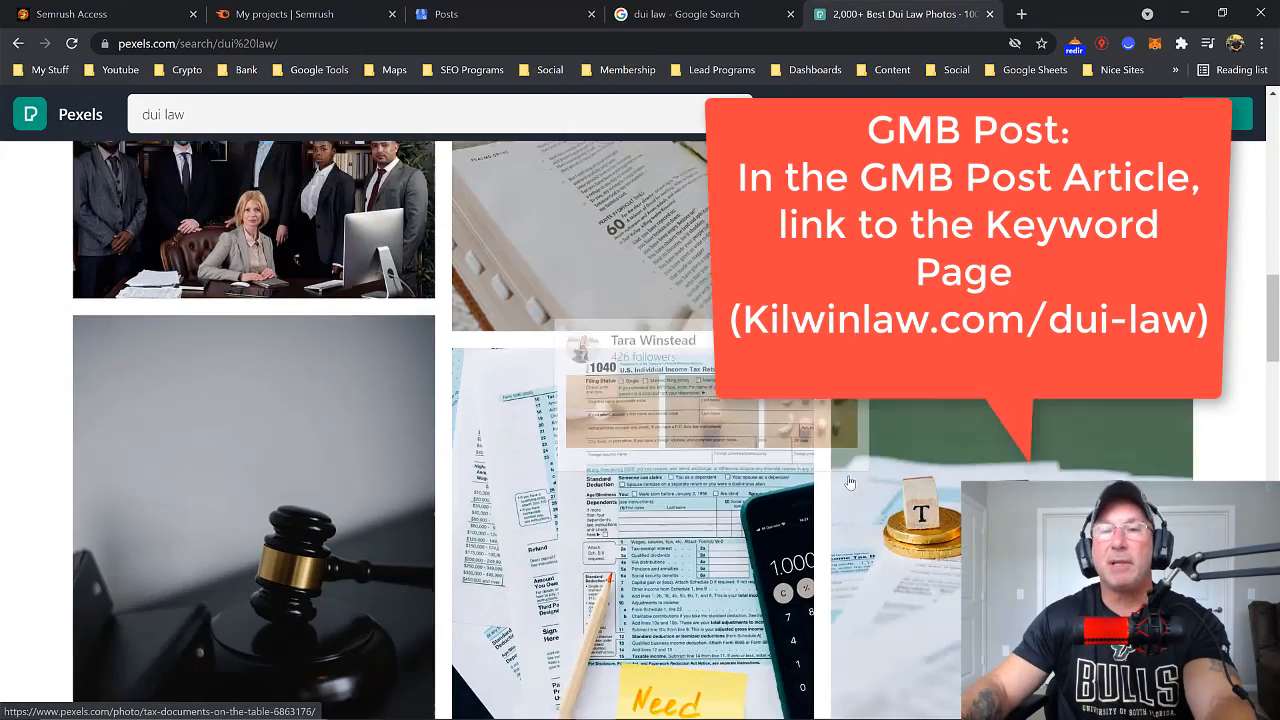
pyautogui.scroll(-7, 849, 483)
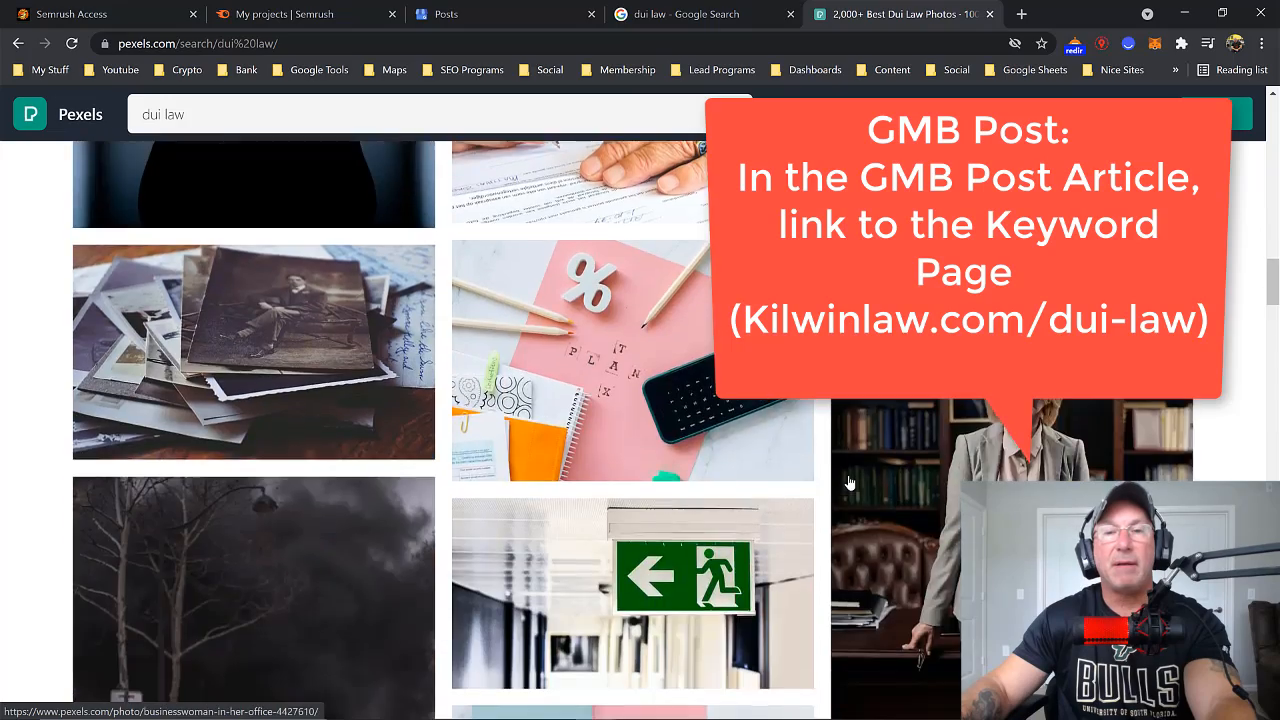
pyautogui.scroll(-10, 849, 483)
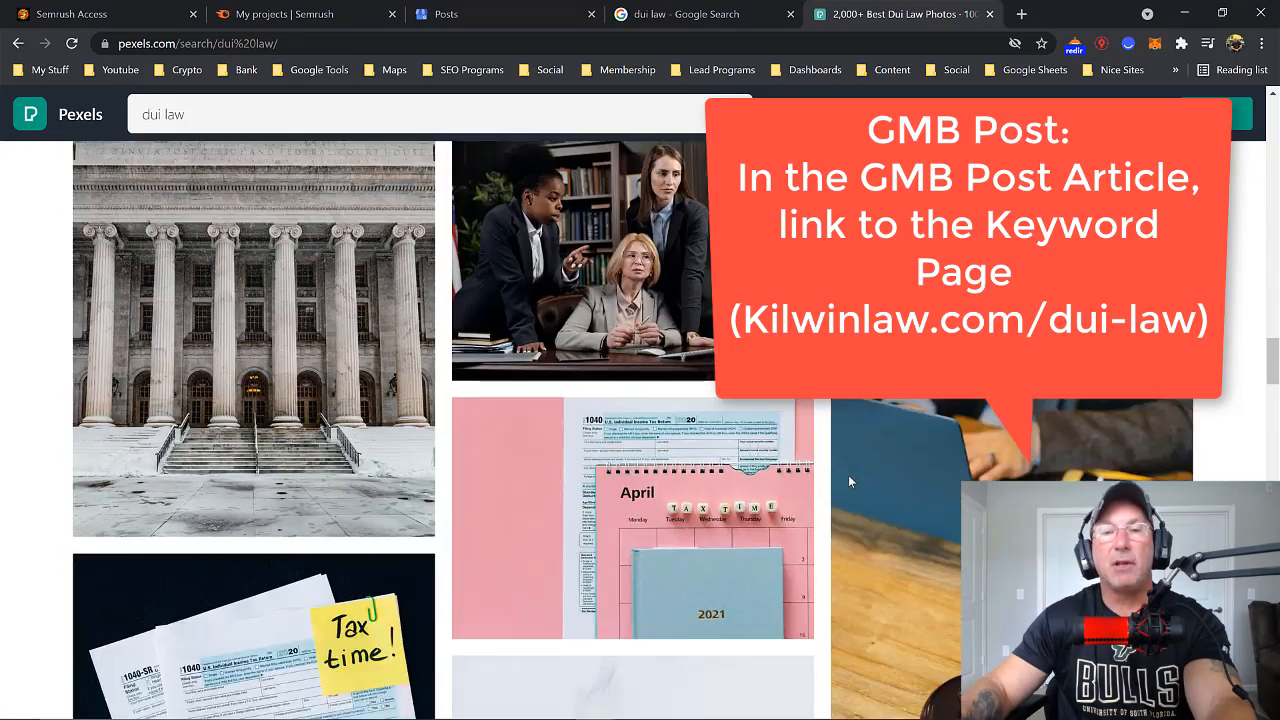
pyautogui.scroll(-4, 848, 482)
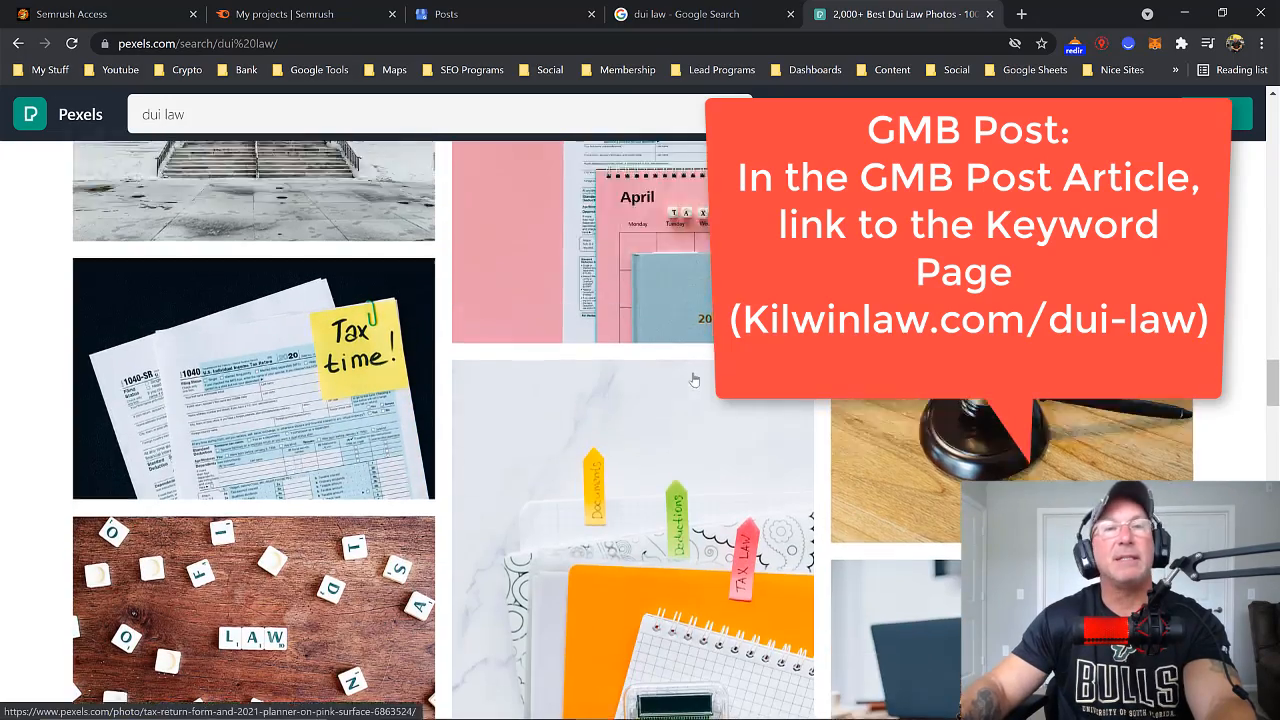
pyautogui.scroll(10, 694, 380)
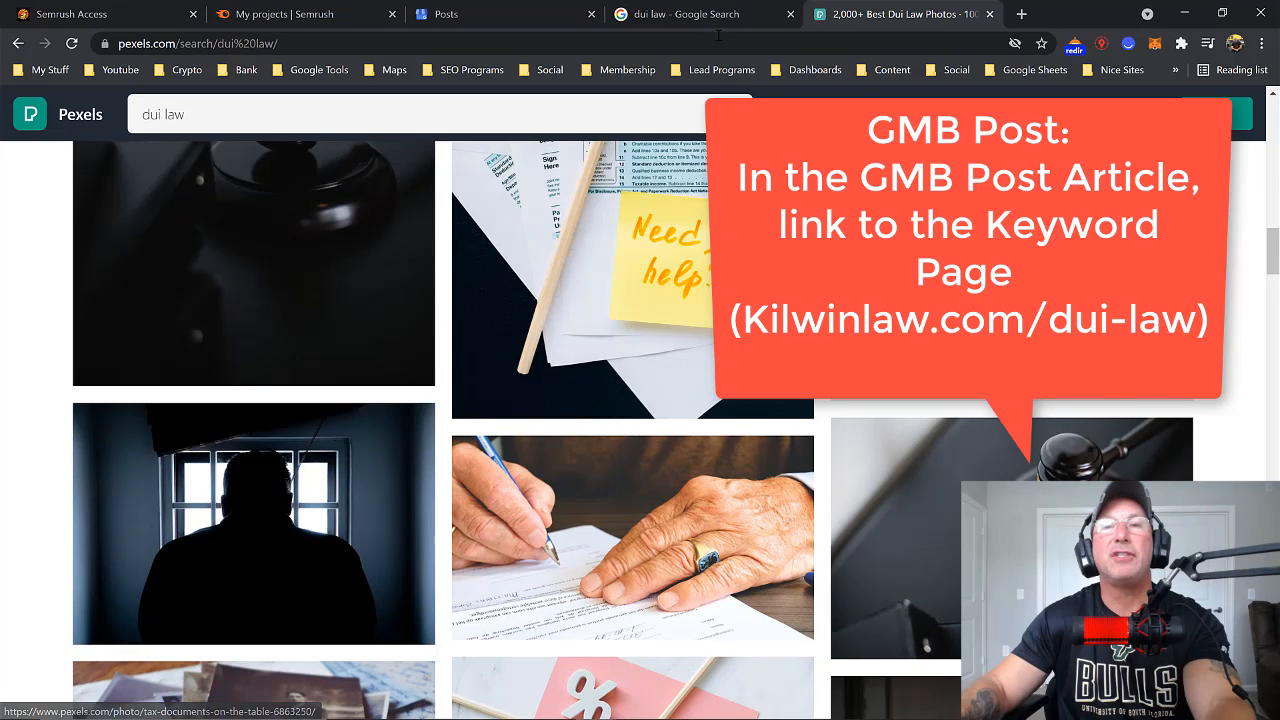
pyautogui.click(712, 14)
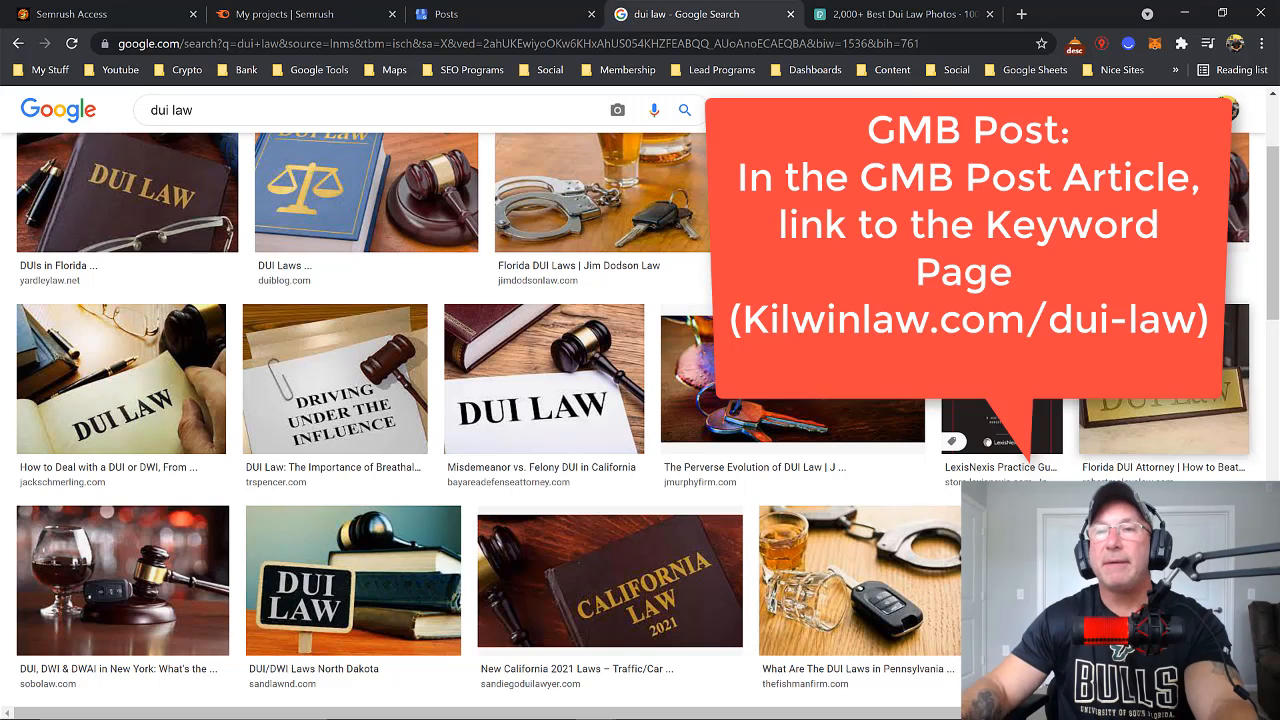
pyautogui.click(852, 14)
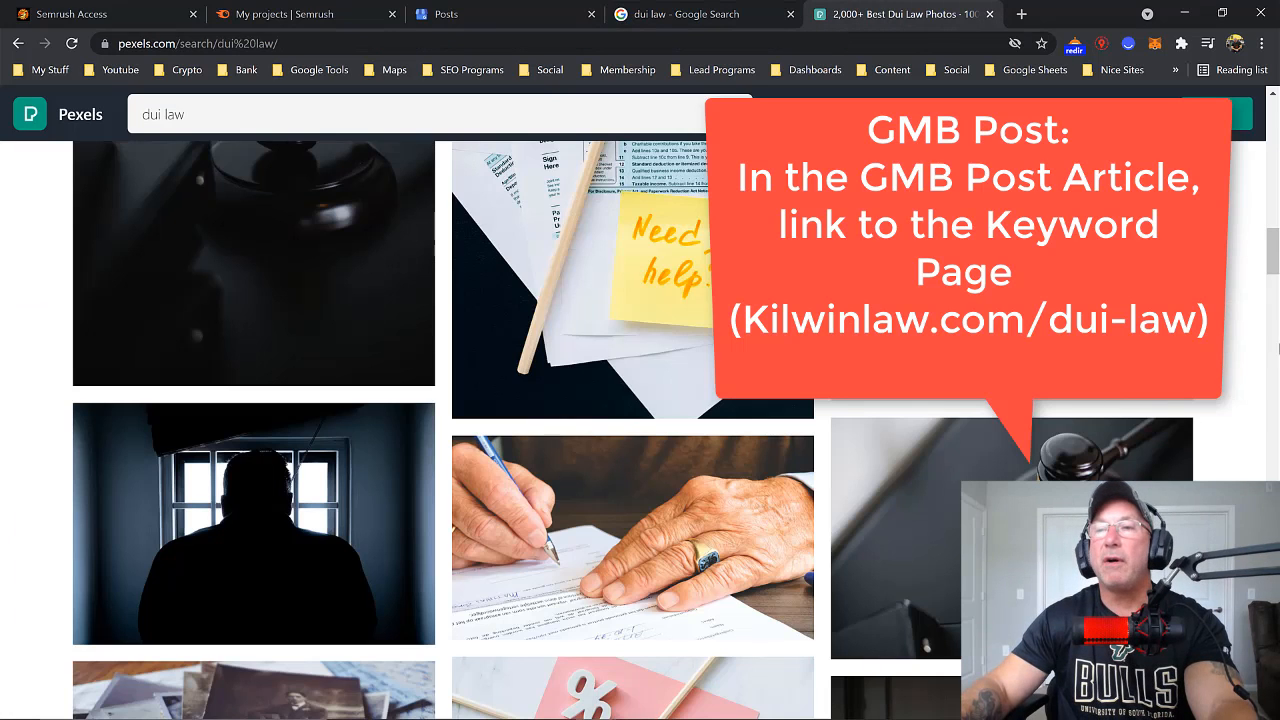
pyautogui.moveTo(1276, 263); pyautogui.dragTo(1276, 110)
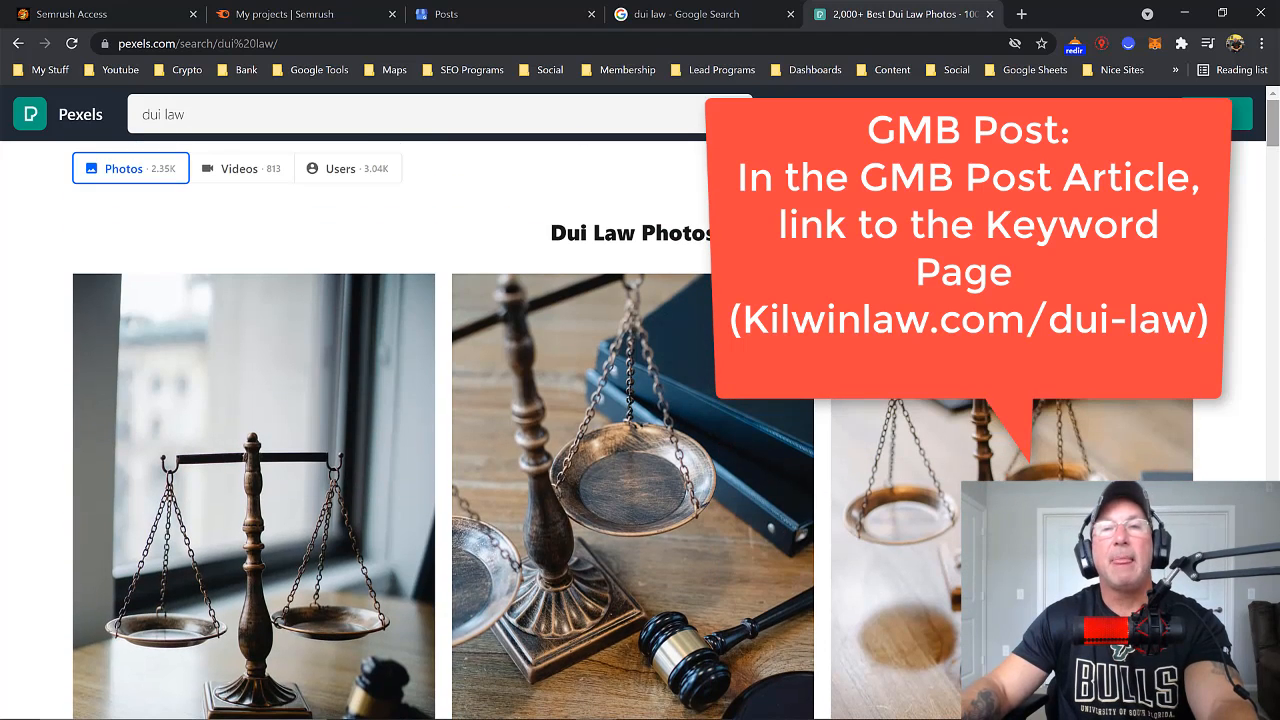
# Return to Google My Business and review the Google 3 Pack and Local Pack text in the May 19, 2021 post
pyautogui.click(505, 16)
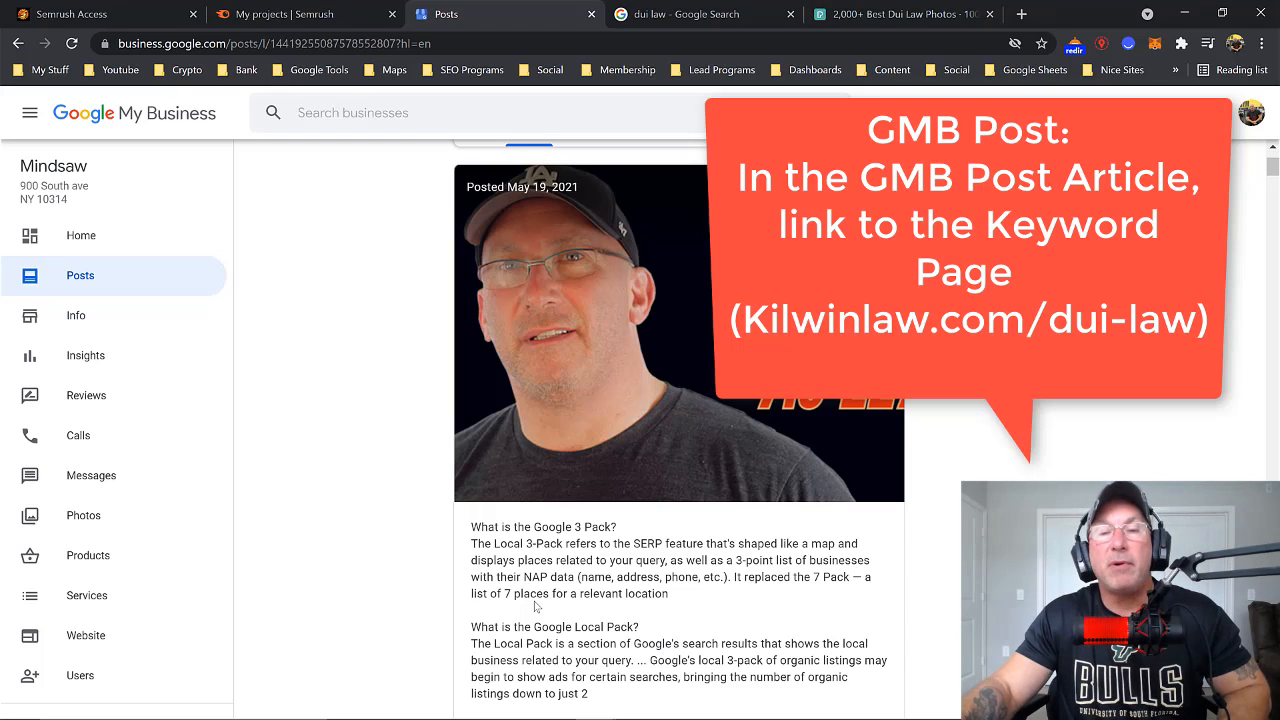
pyautogui.scroll(-1, 535, 605)
pyautogui.moveTo(514, 493); pyautogui.dragTo(525, 543)
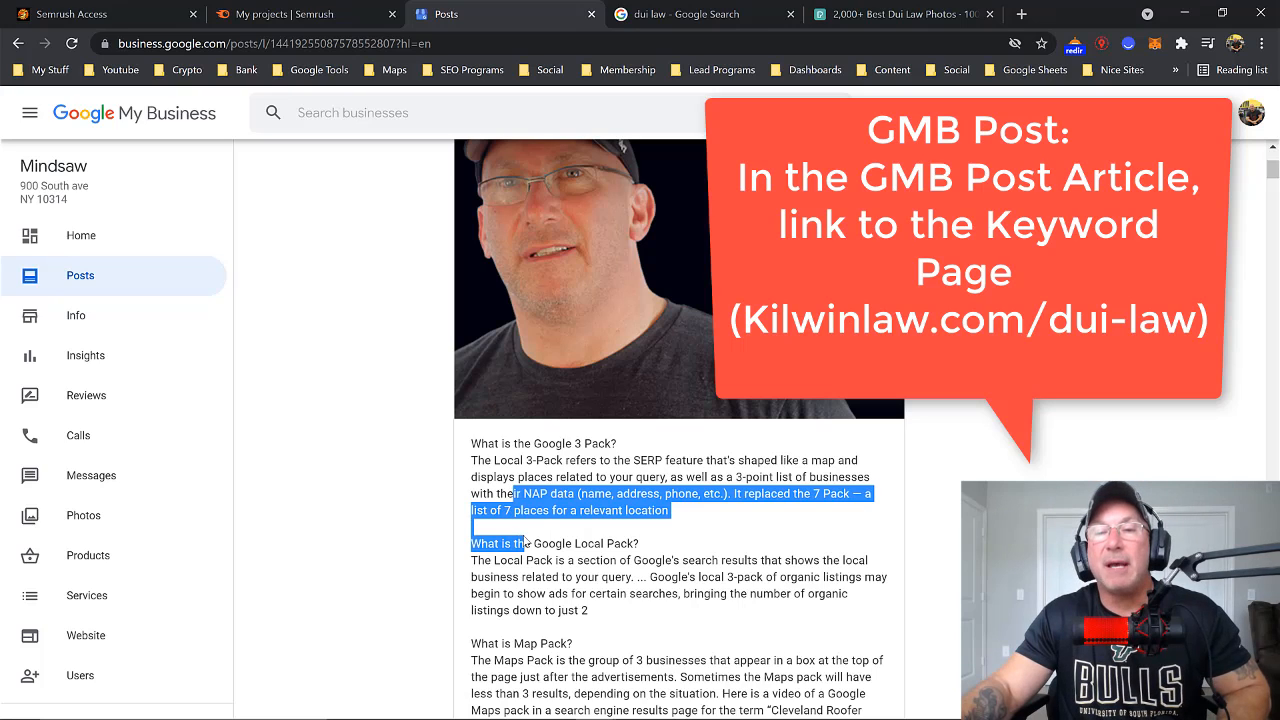
pyautogui.click(540, 526)
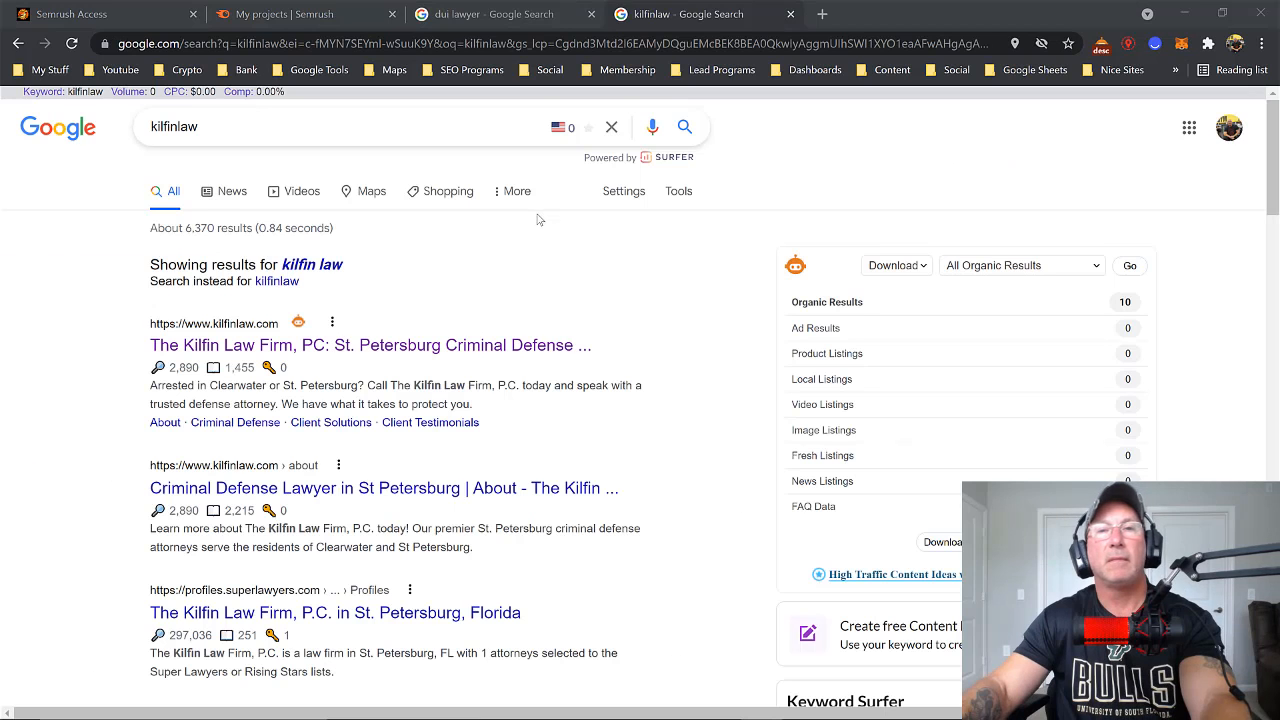
# Compare the local map listings for "dui lawyer" with the Google search results for "kilfinlaw"
pyautogui.click(487, 16)
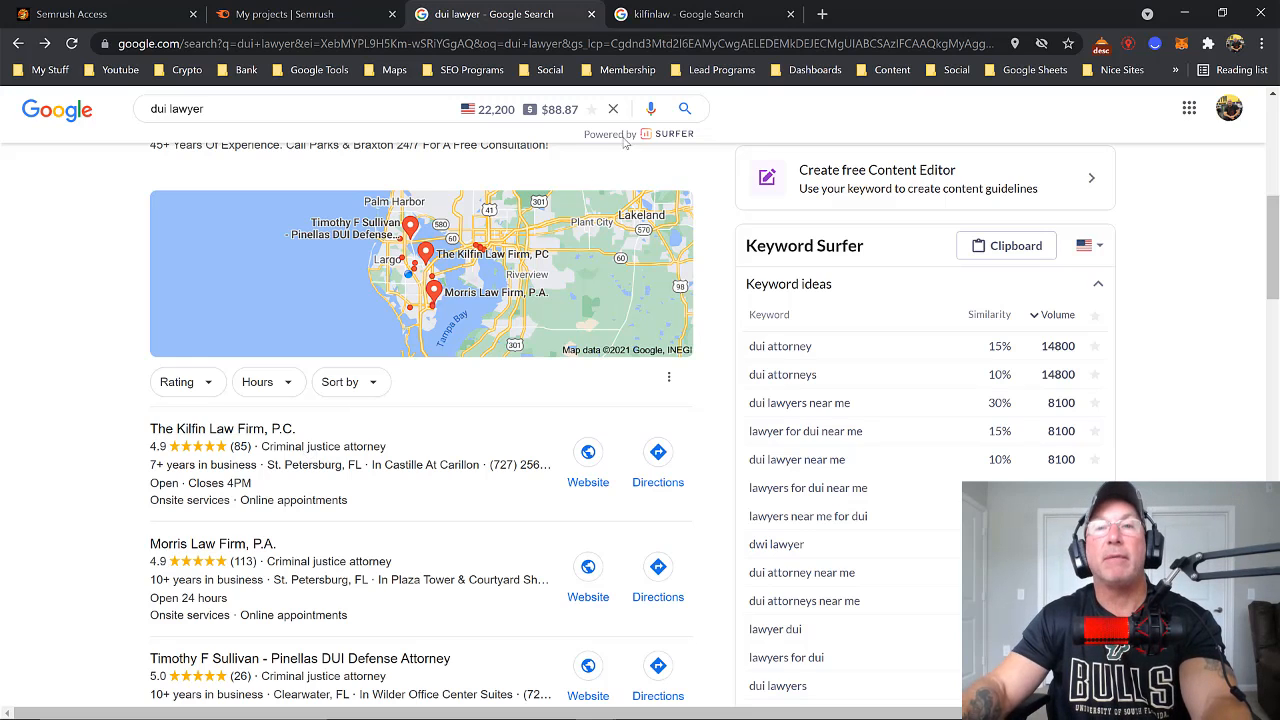
pyautogui.click(680, 15)
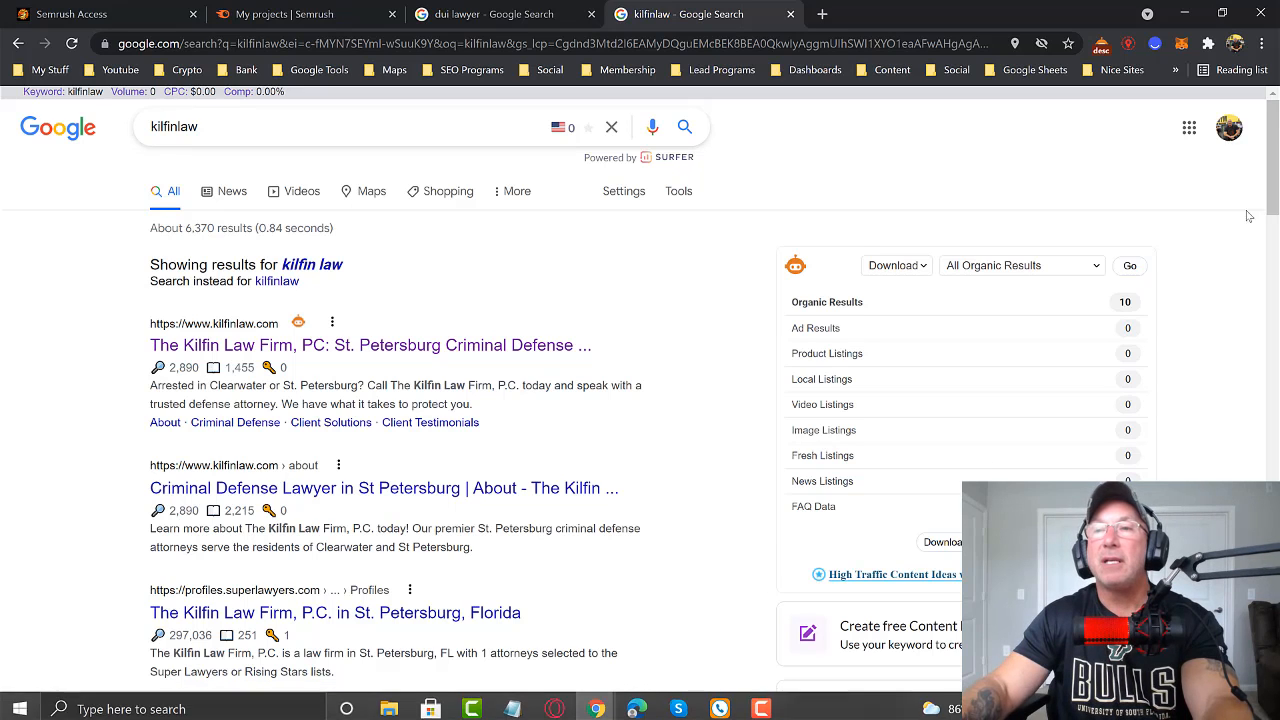
pyautogui.moveTo(1270, 197); pyautogui.dragTo(1265, 279)
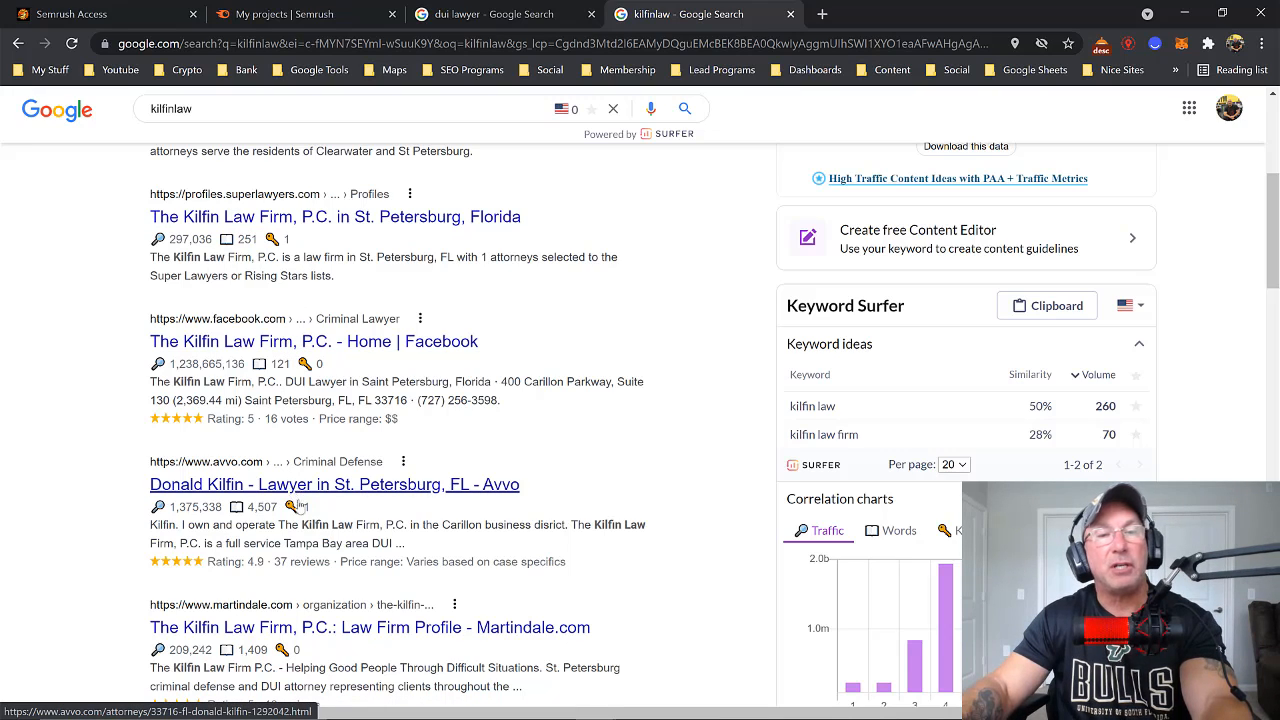
pyautogui.scroll(-3, 416, 582)
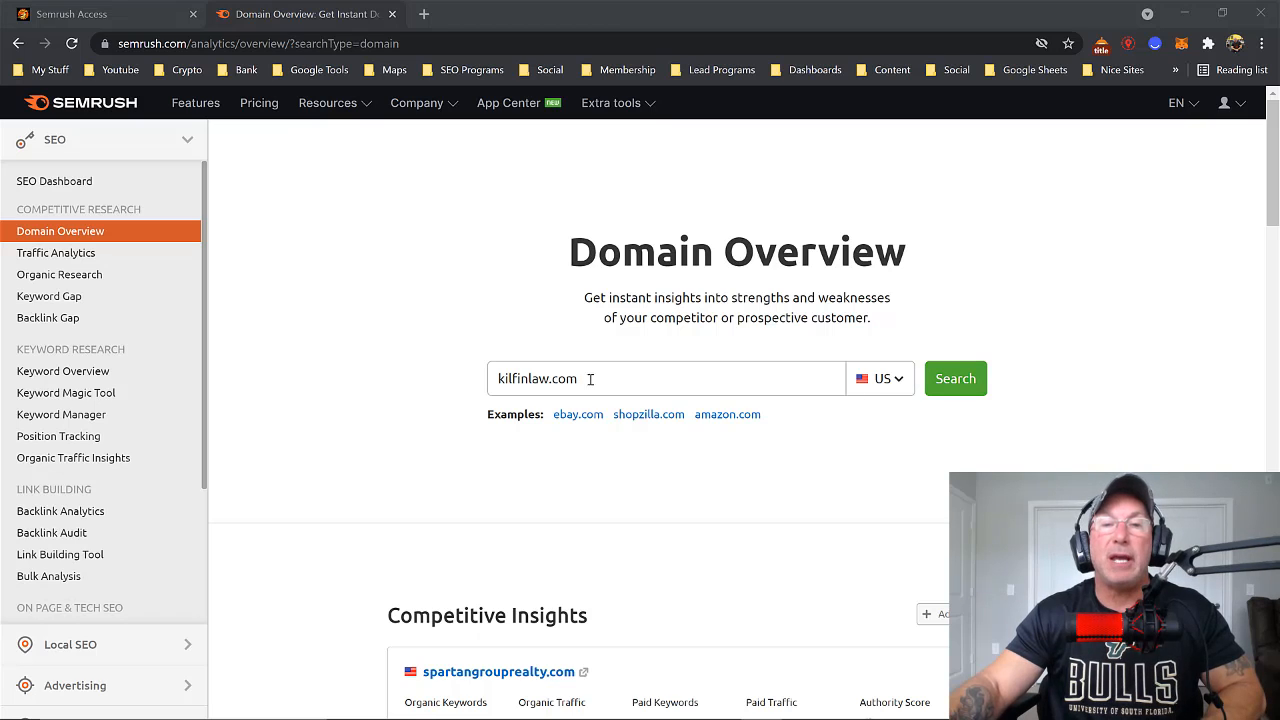
# Run a Semrush Domain Overview of kilfinlaw.com for the US and open its organic search positions
pyautogui.click(962, 384)
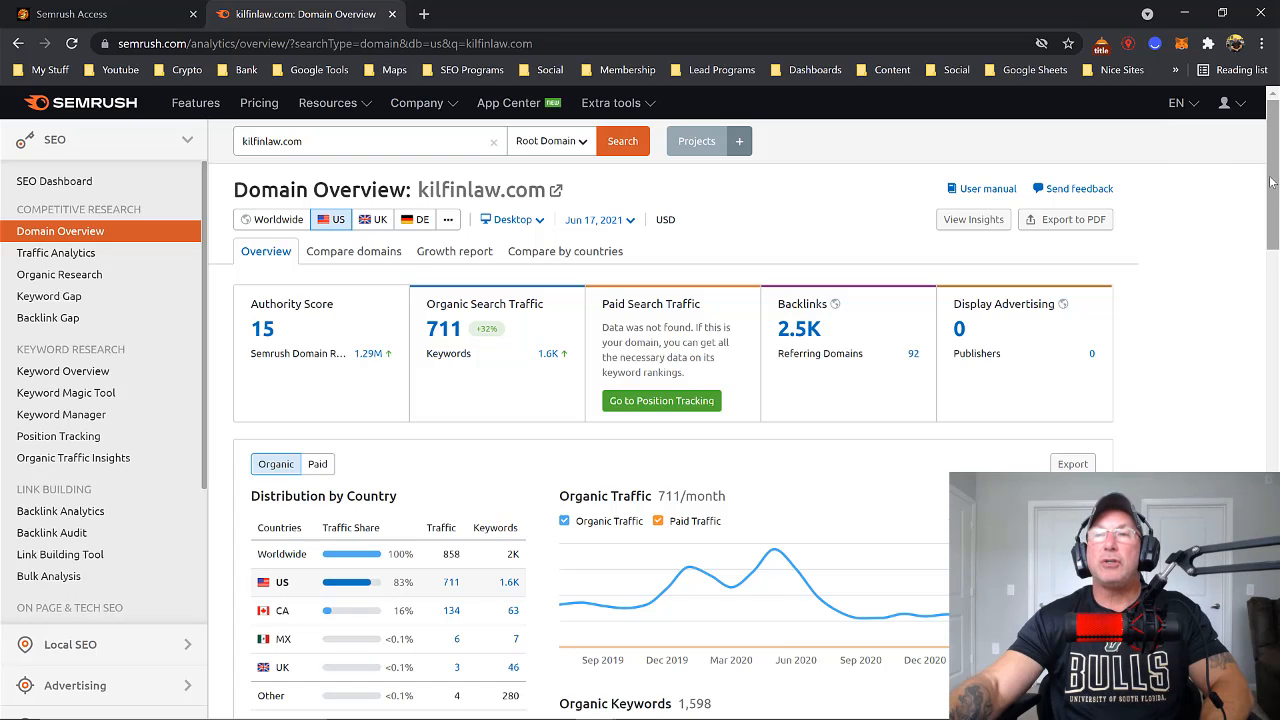
pyautogui.moveTo(1271, 182); pyautogui.dragTo(1275, 179)
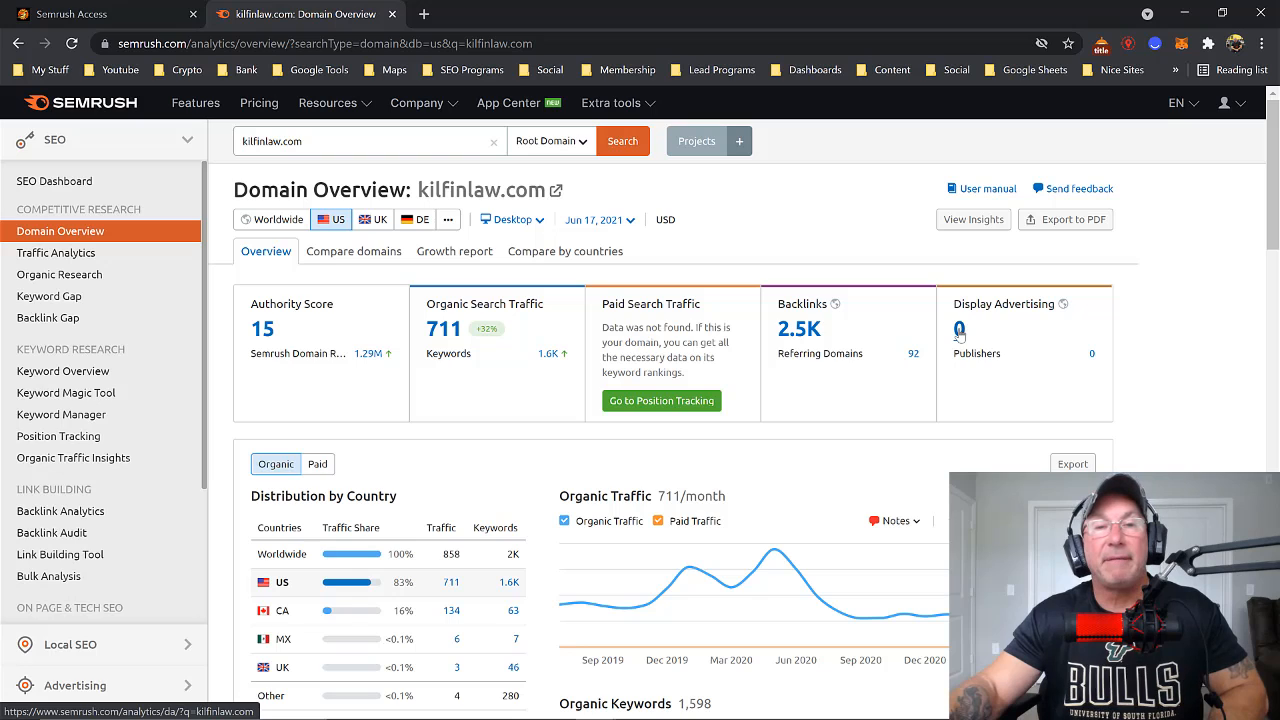
pyautogui.click(445, 330)
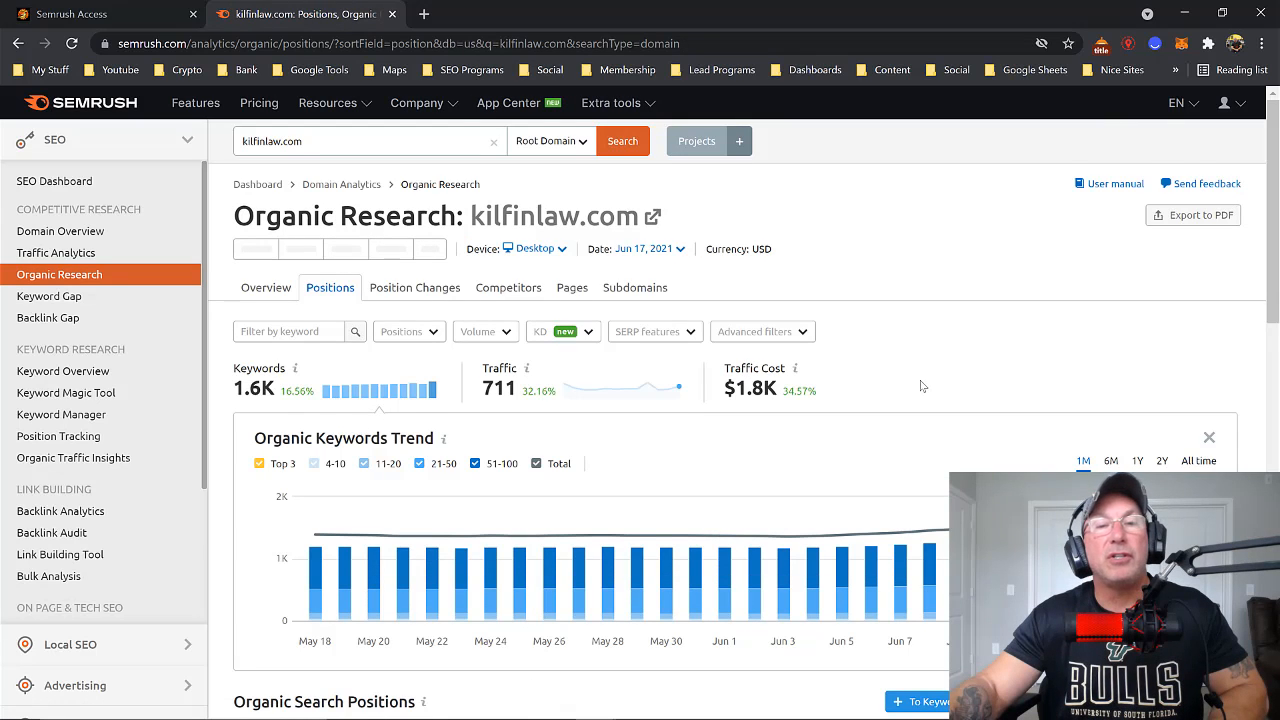
pyautogui.scroll(-3, 922, 386)
pyautogui.scroll(-2, 918, 386)
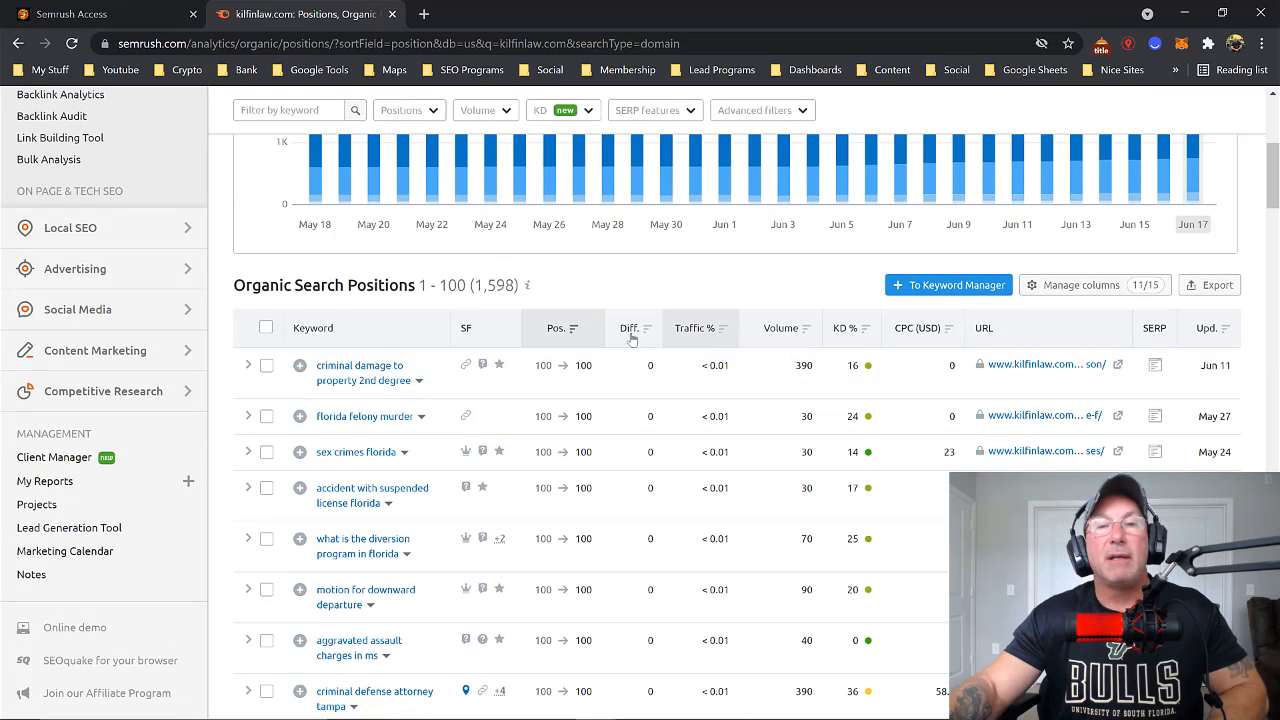
# Sort the organic keywords by position with the best rankings first and examine their traffic shares
pyautogui.click(551, 337)
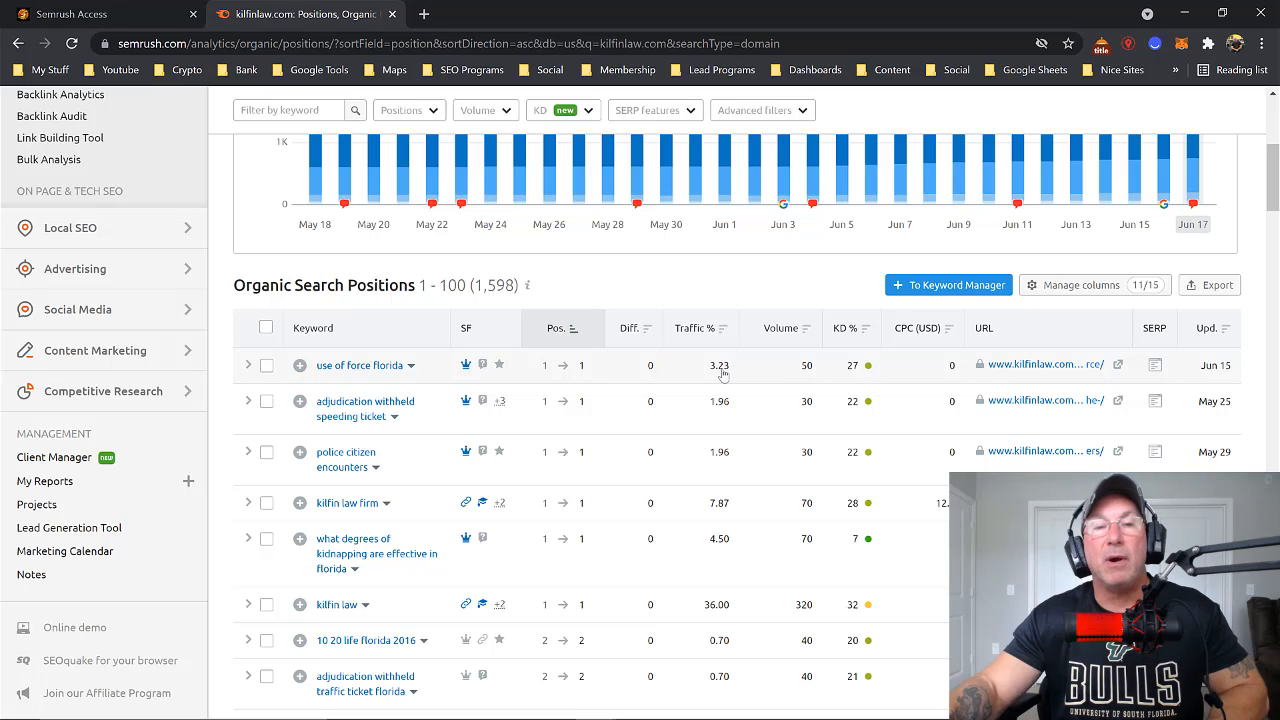
pyautogui.scroll(-2, 722, 372)
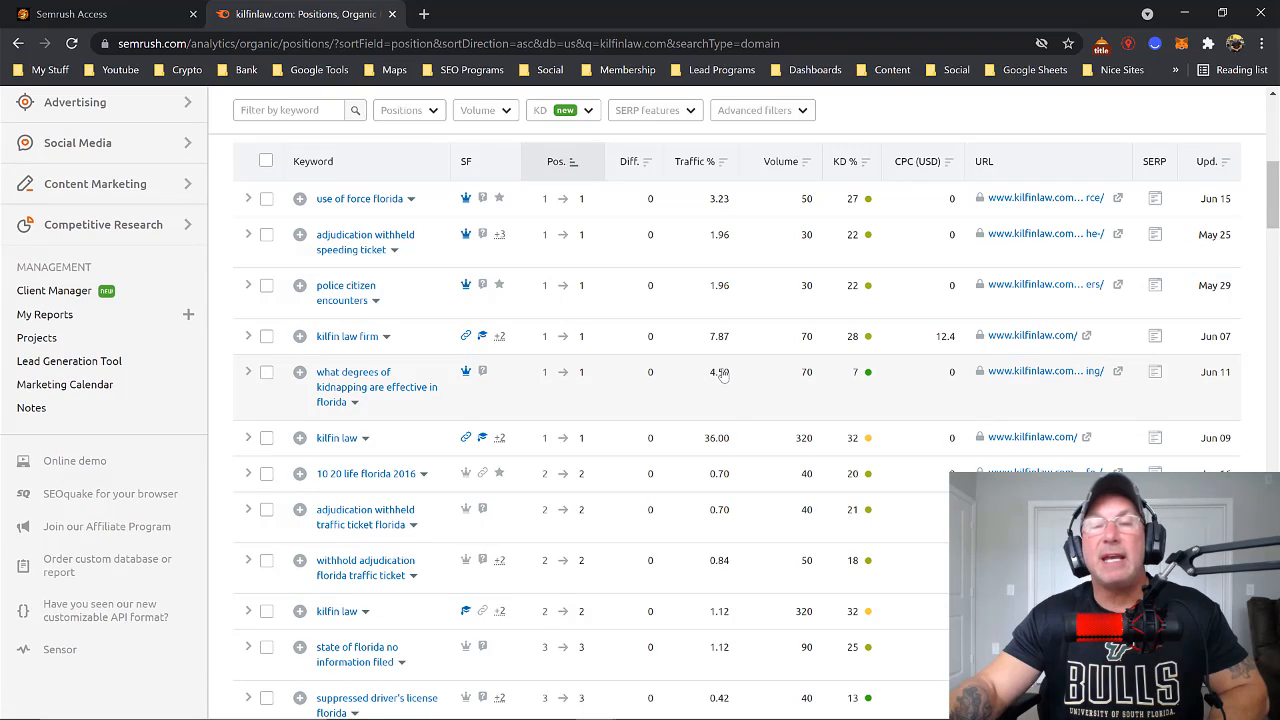
pyautogui.scroll(-1, 722, 374)
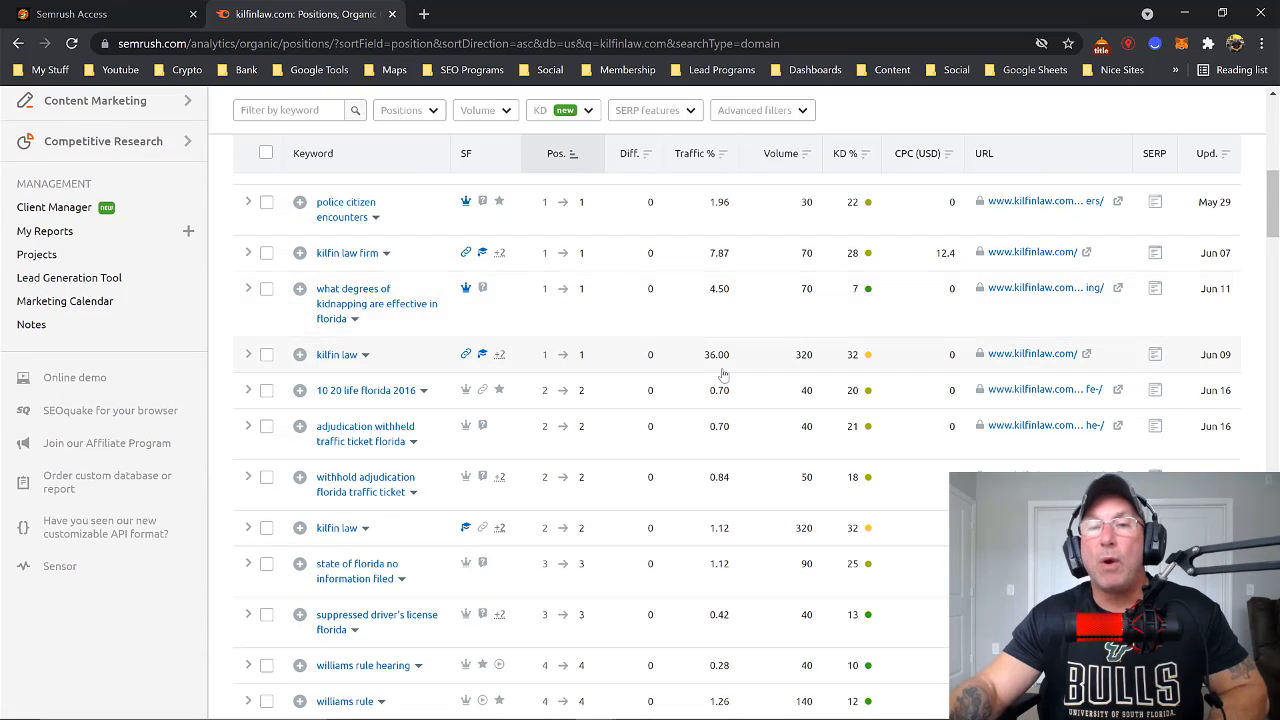
pyautogui.scroll(-1, 723, 374)
pyautogui.scroll(5, 723, 374)
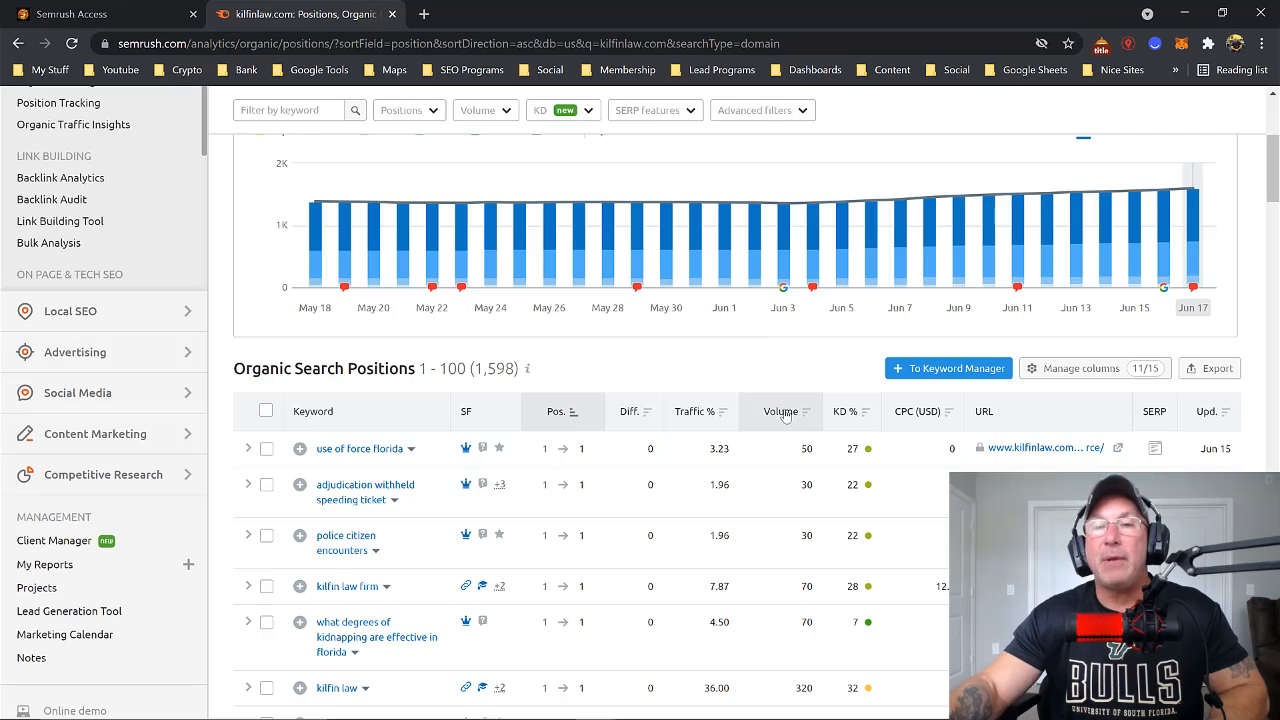
# Sort the organic keywords by search volume, highest first, and check their SERP features and keyword difficulty
pyautogui.click(785, 416)
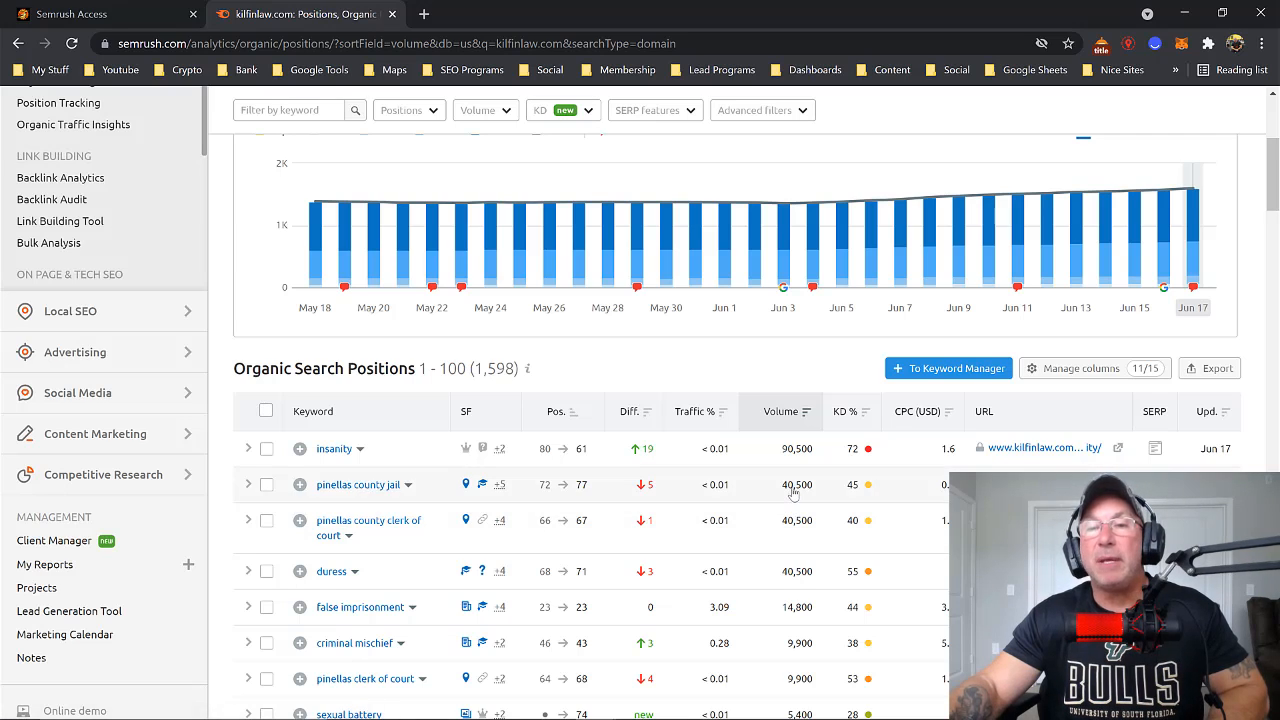
pyautogui.moveTo(466, 488)
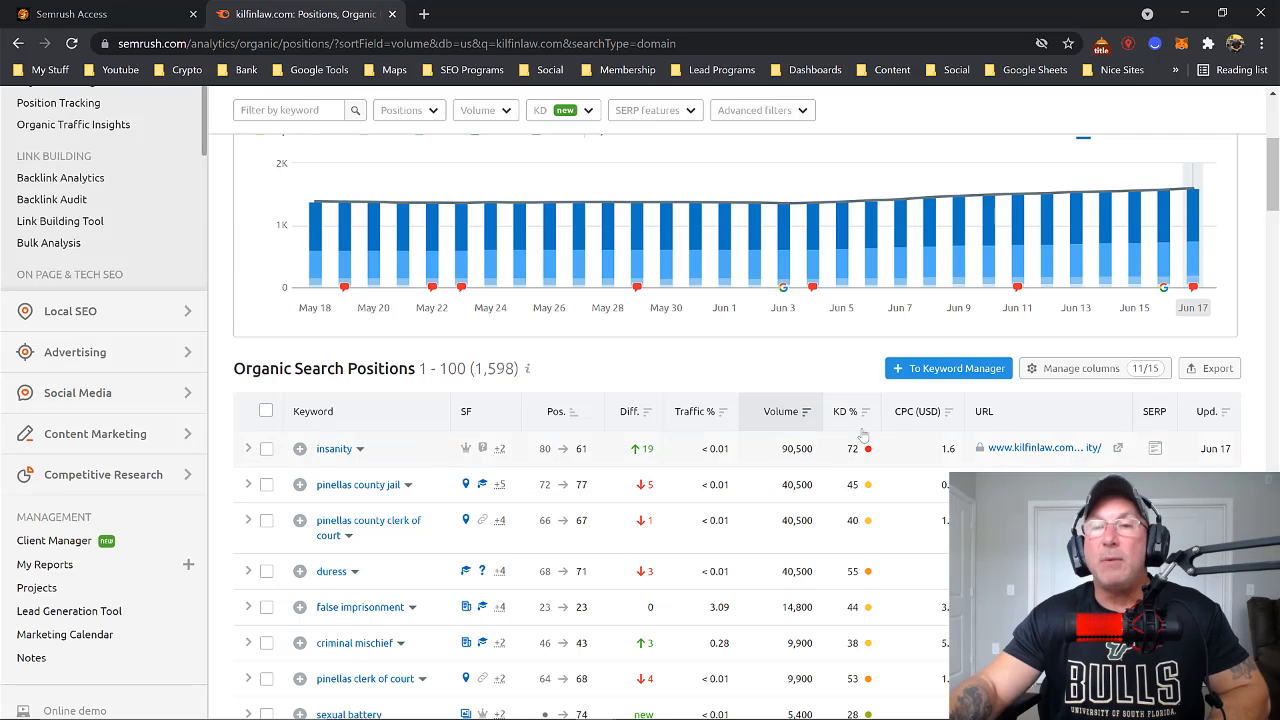
pyautogui.moveTo(843, 418)
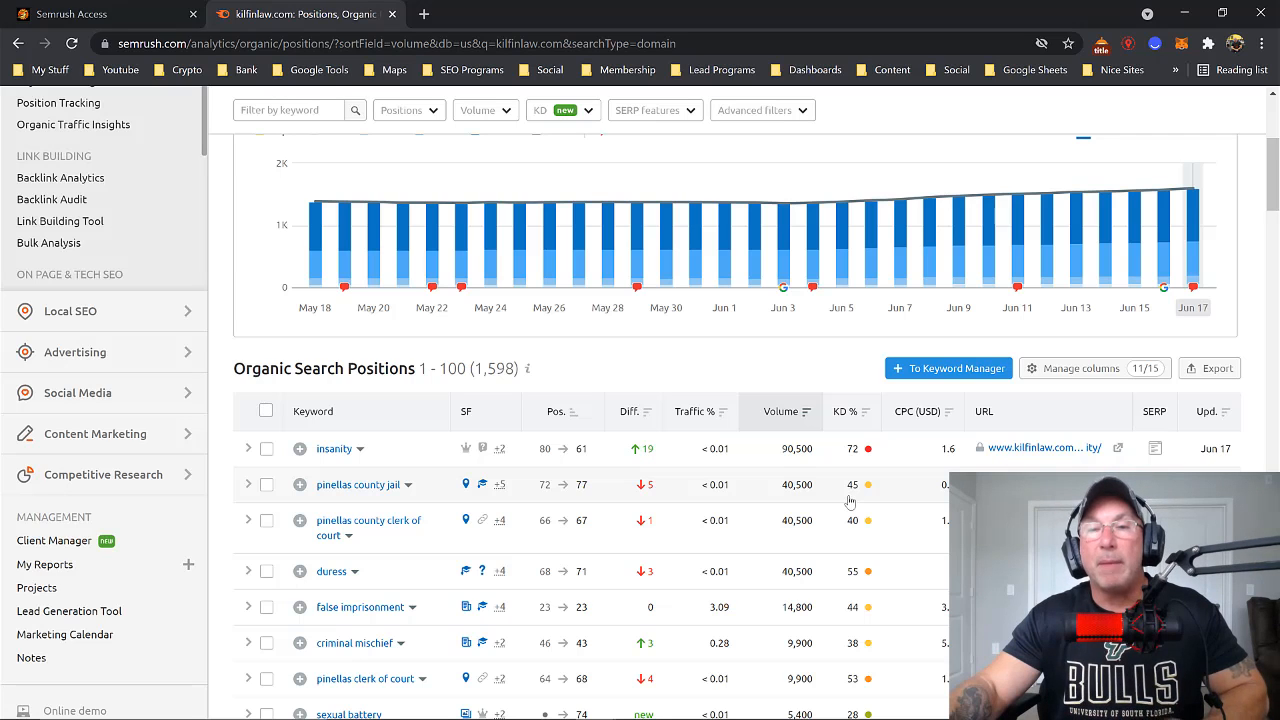
pyautogui.scroll(-2, 849, 502)
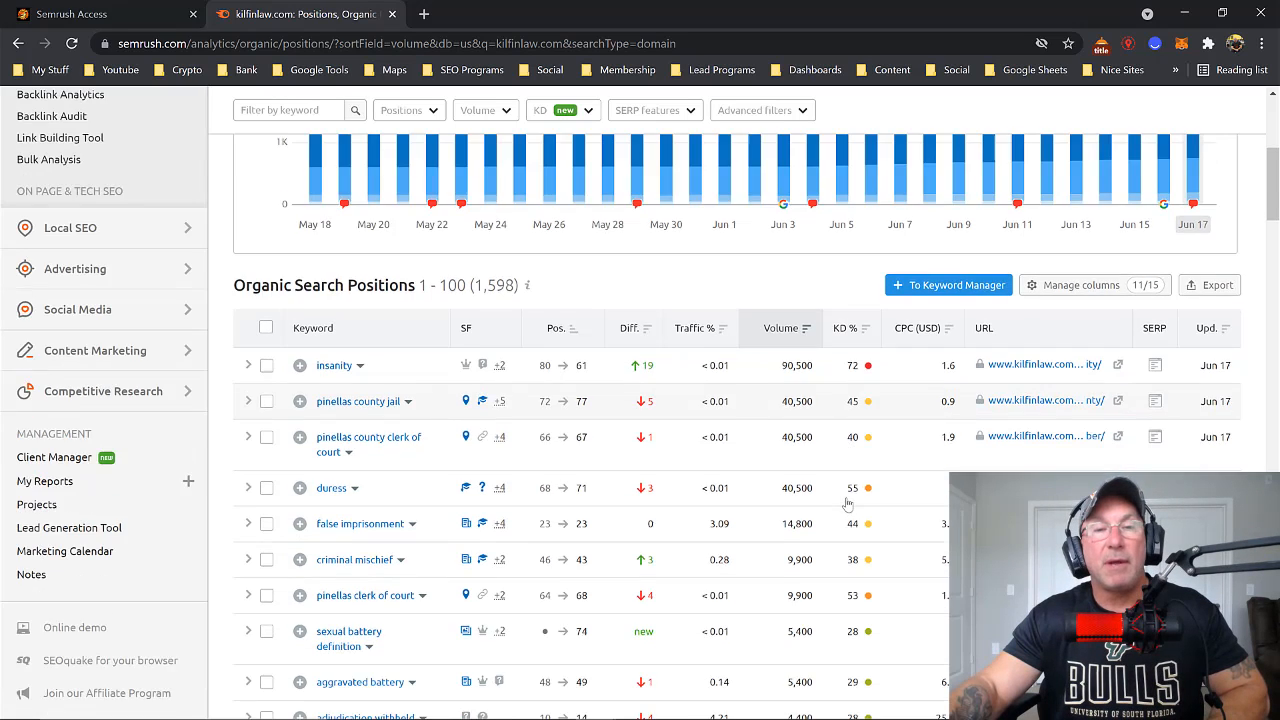
pyautogui.scroll(-1, 849, 502)
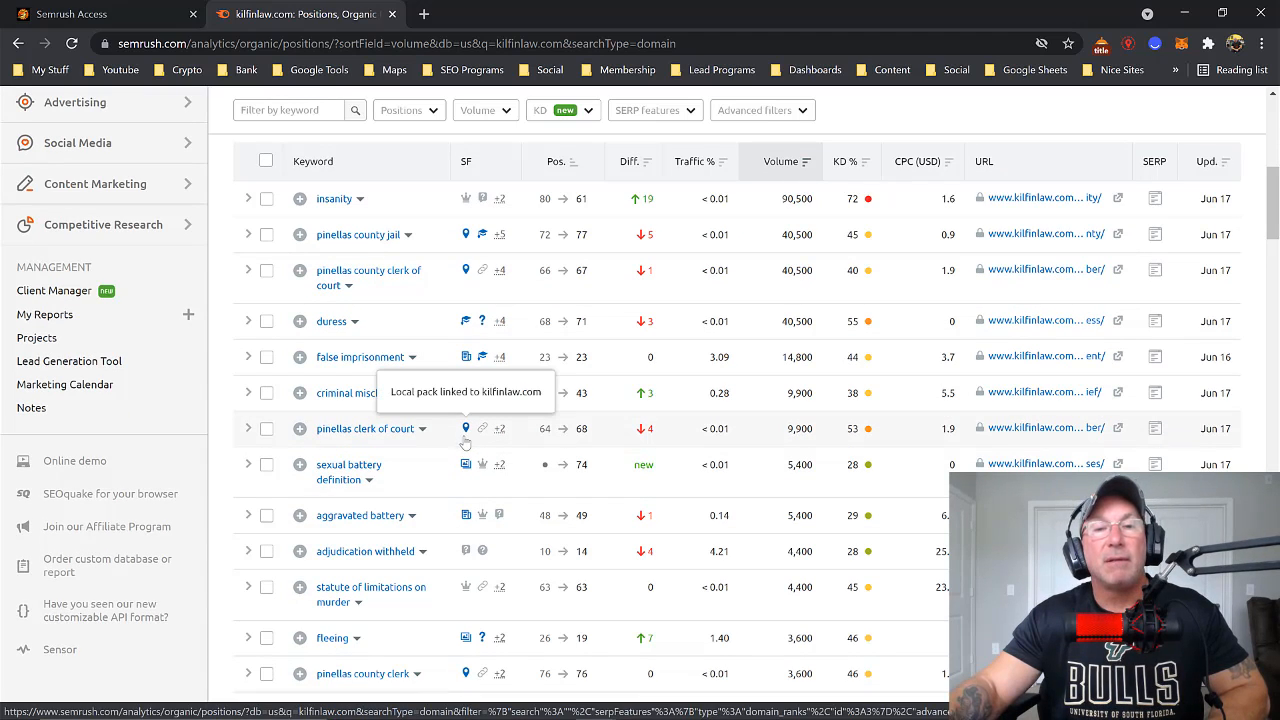
# Examine which high-volume keywords have local pack, top stories and image pack features, and return to the report's summary figures
pyautogui.scroll(-3, 470, 540)
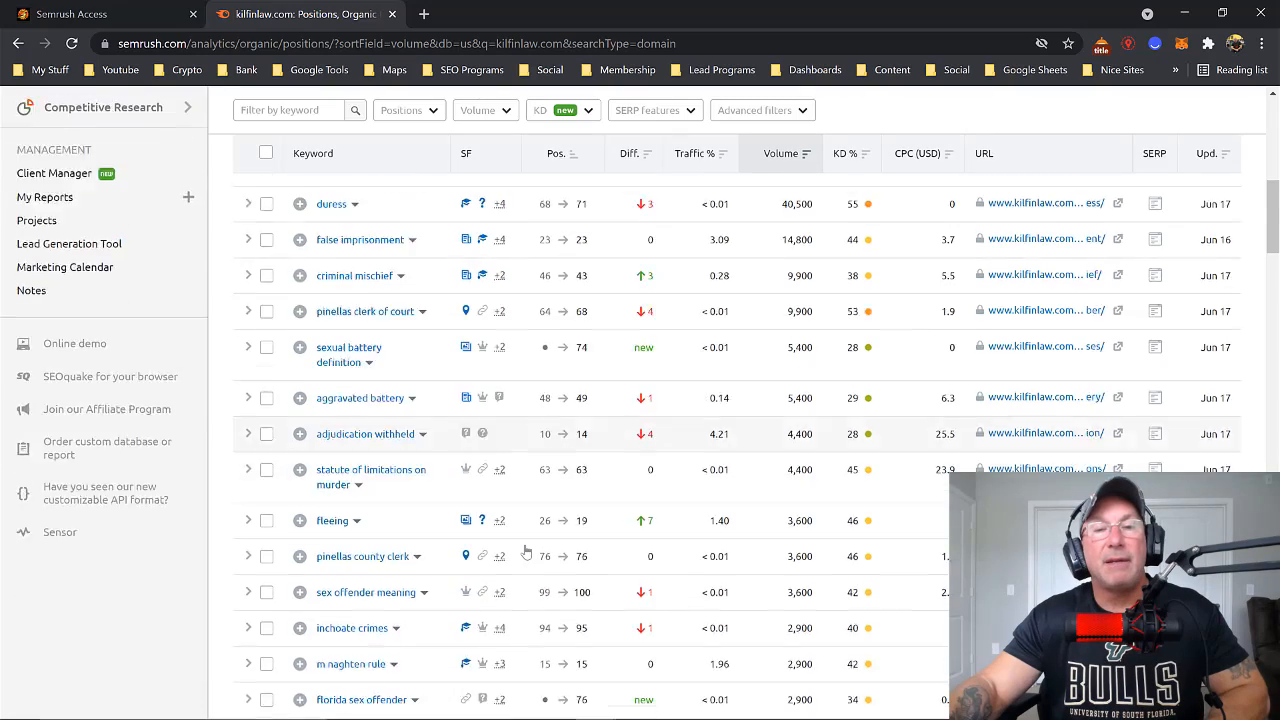
pyautogui.scroll(4, 524, 549)
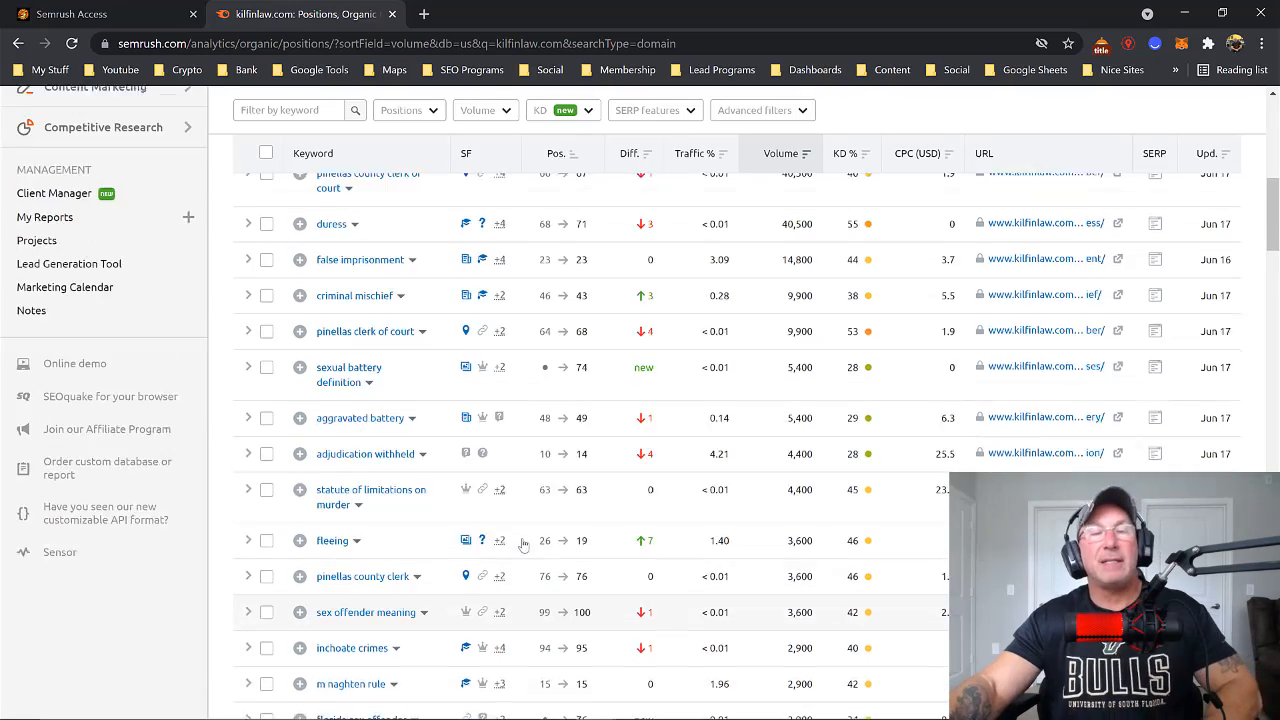
pyautogui.scroll(1, 524, 541)
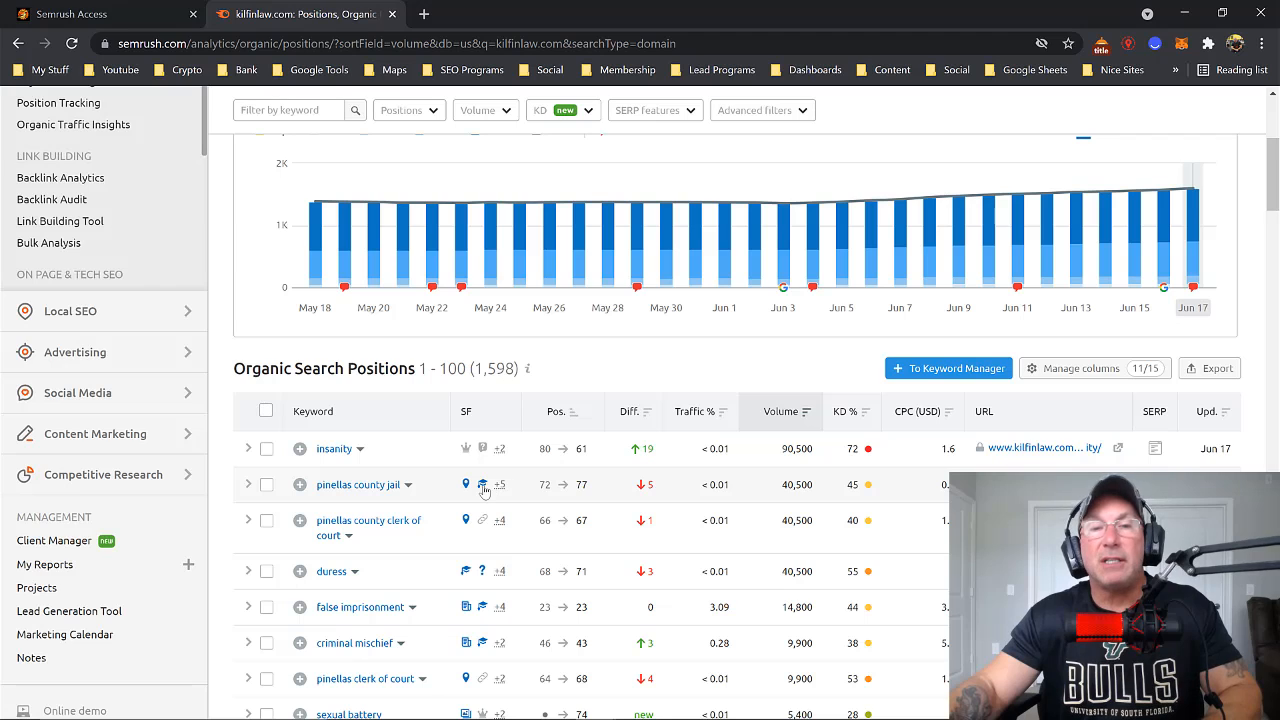
pyautogui.moveTo(464, 491)
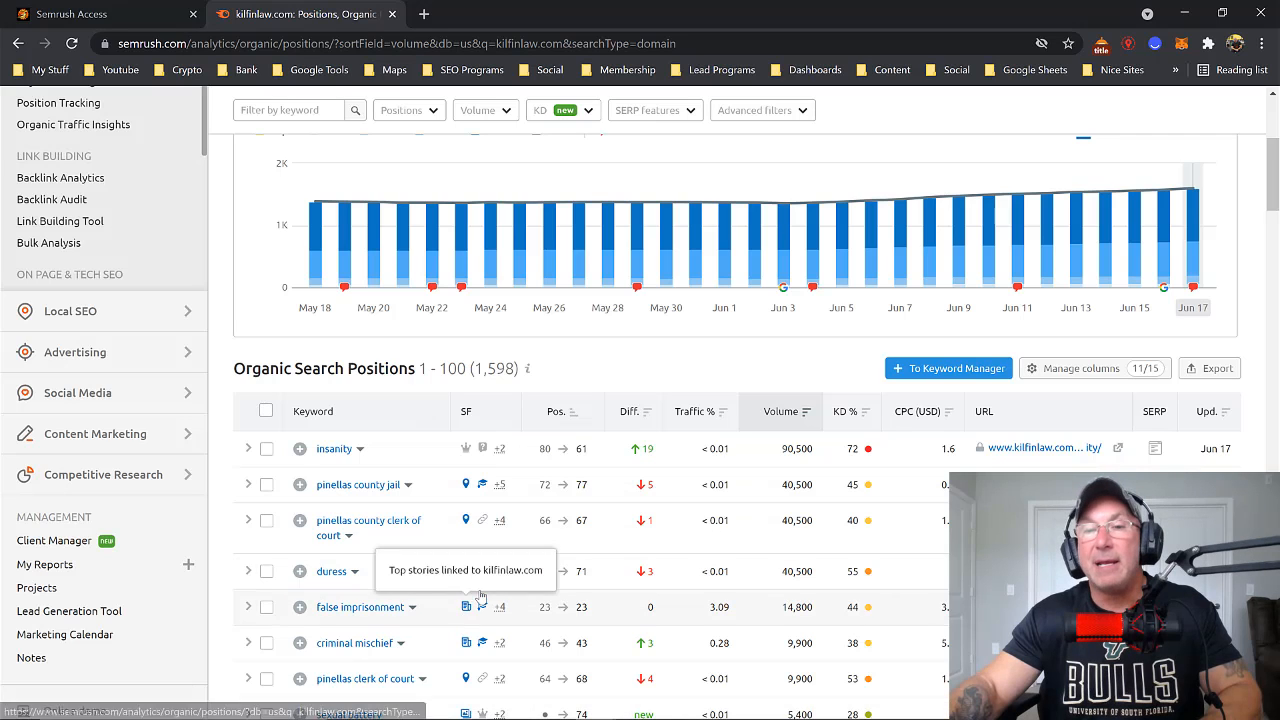
pyautogui.scroll(-2, 476, 603)
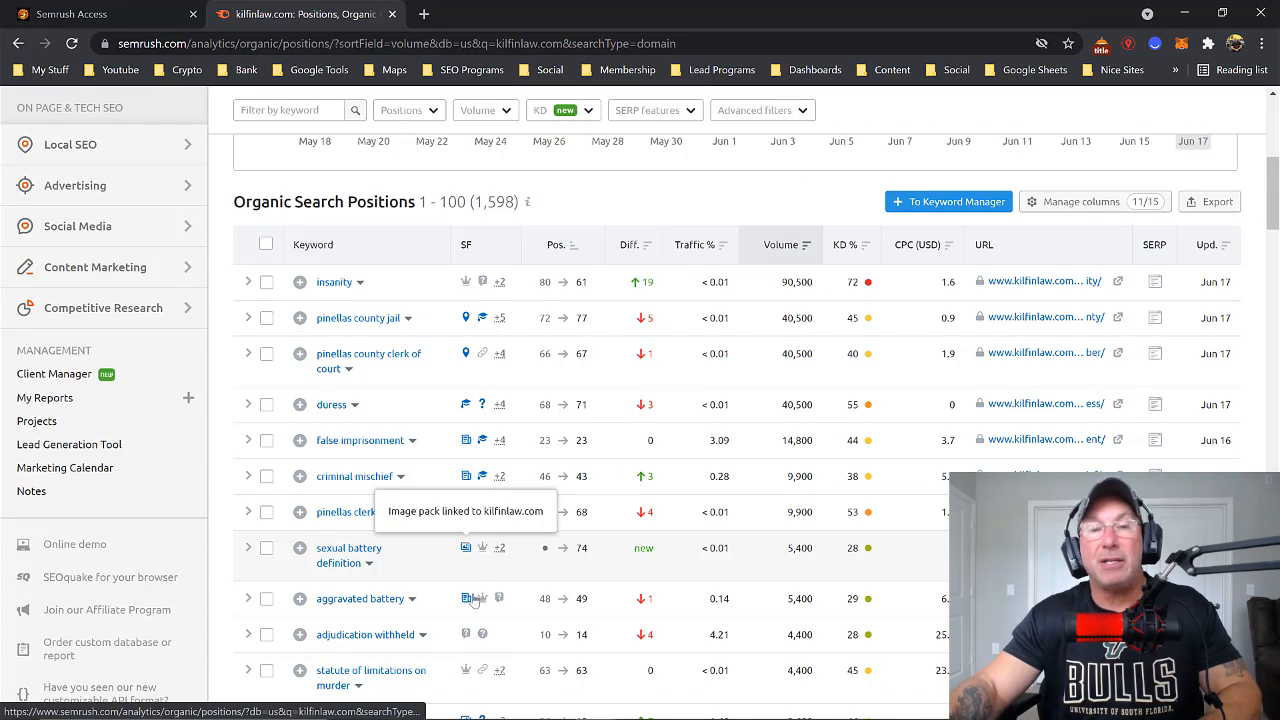
pyautogui.scroll(-3, 476, 600)
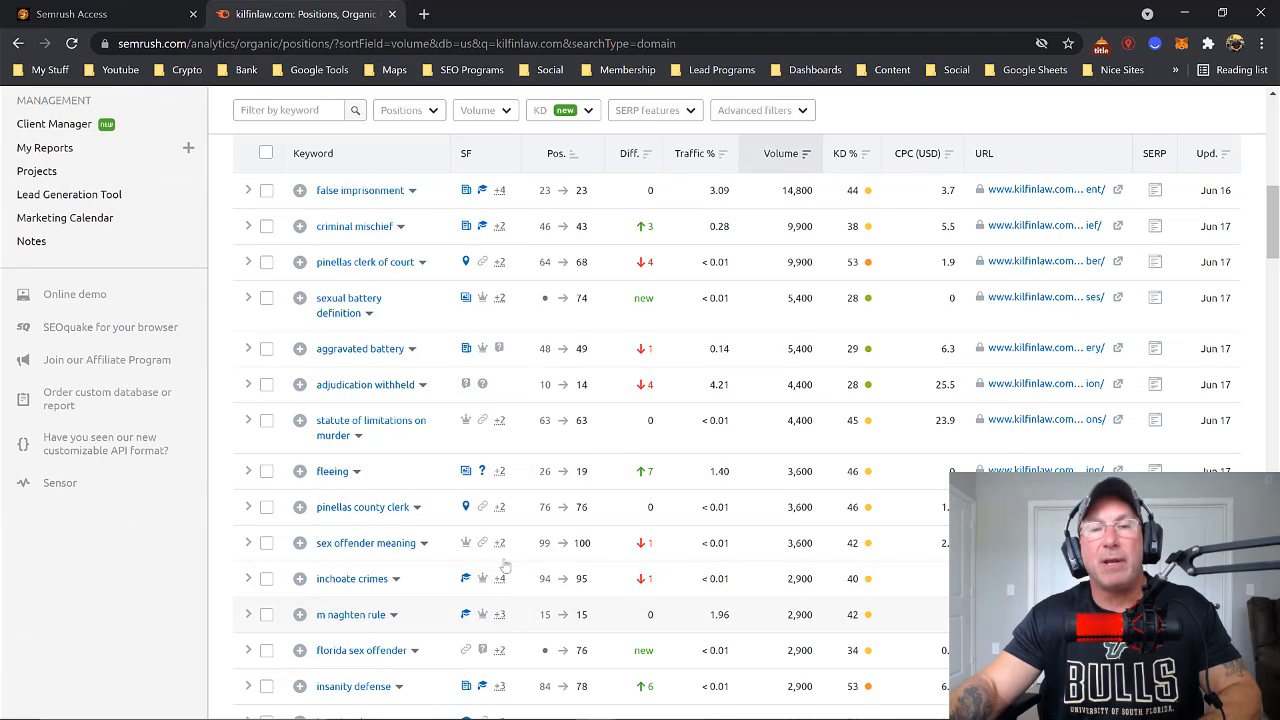
pyautogui.moveTo(463, 150)
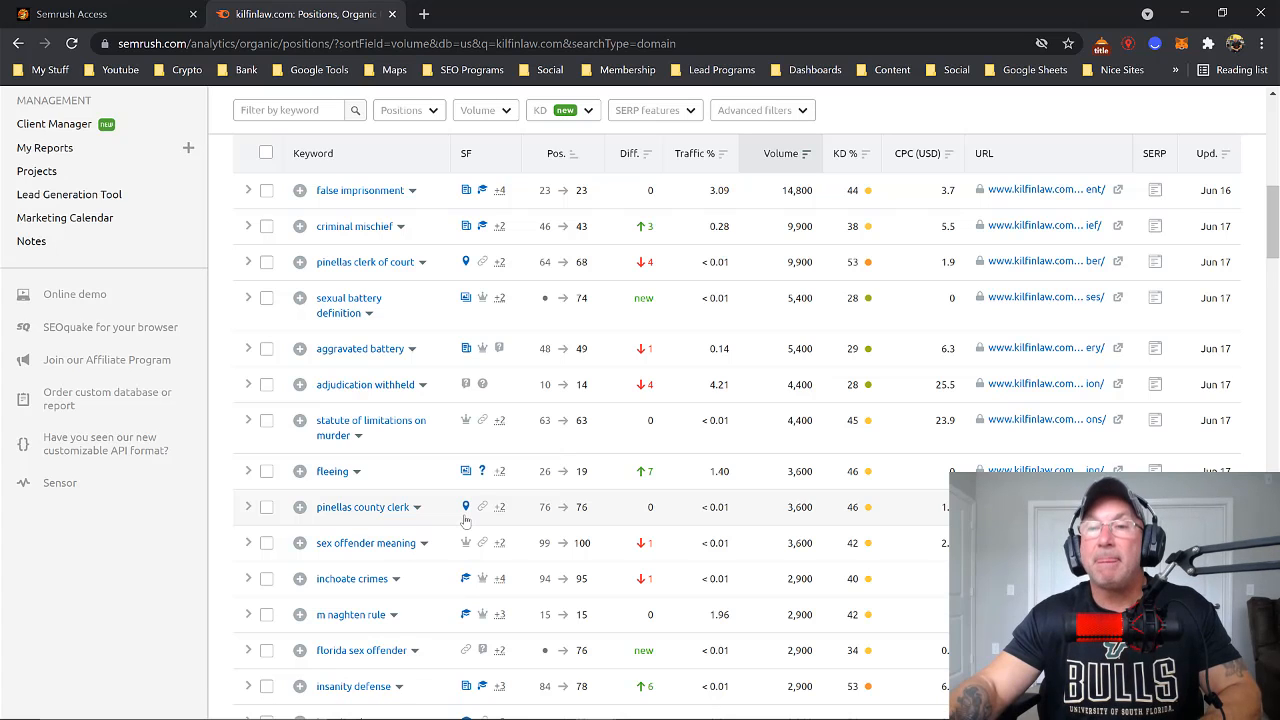
pyautogui.scroll(5, 500, 401)
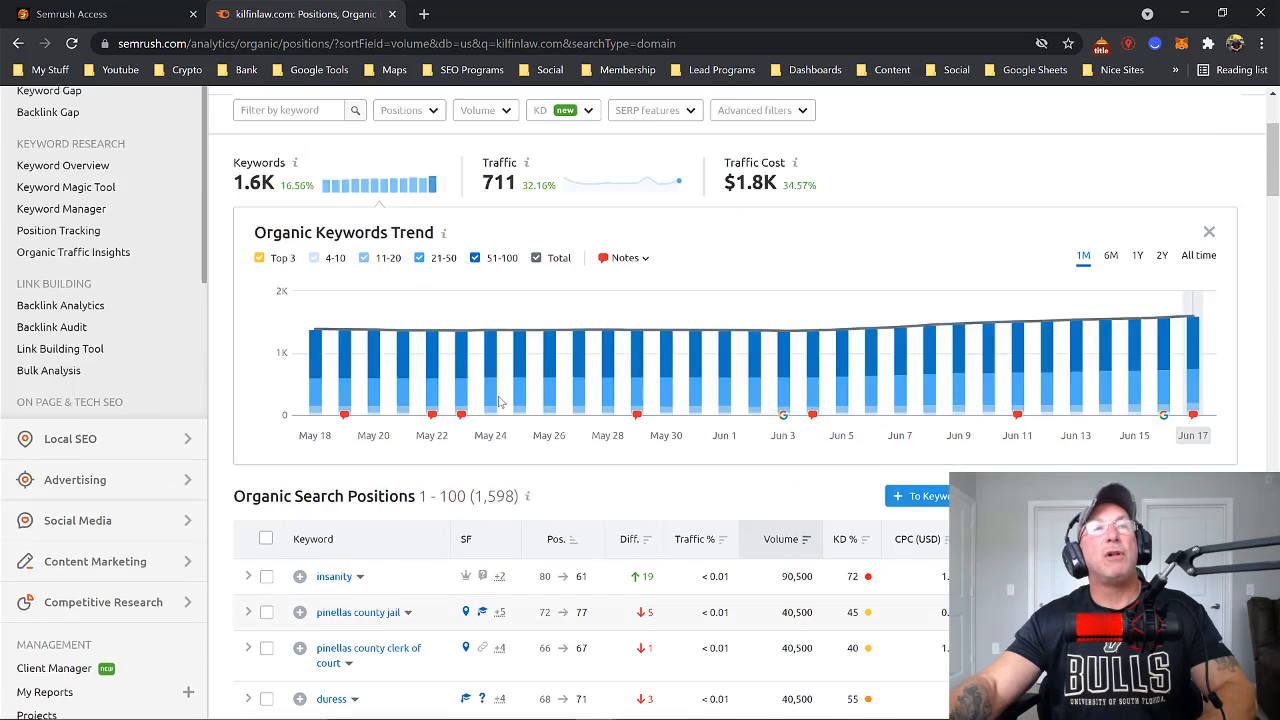
pyautogui.scroll(3, 500, 401)
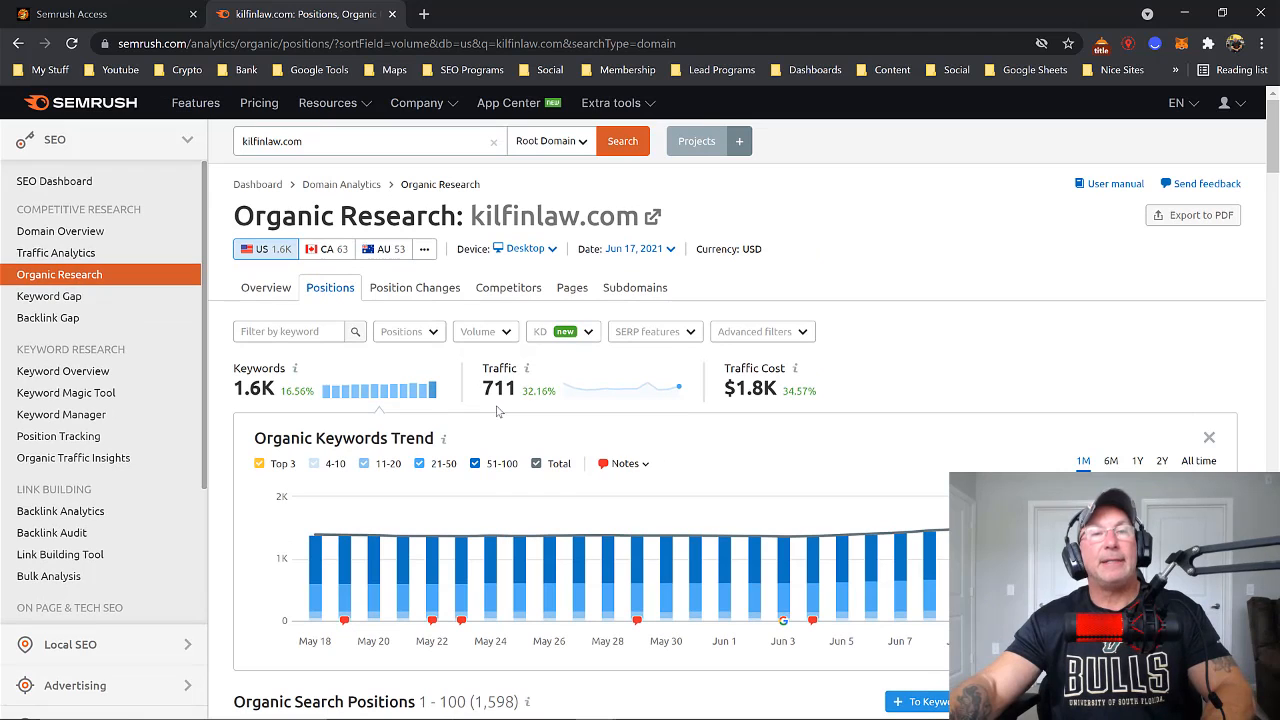